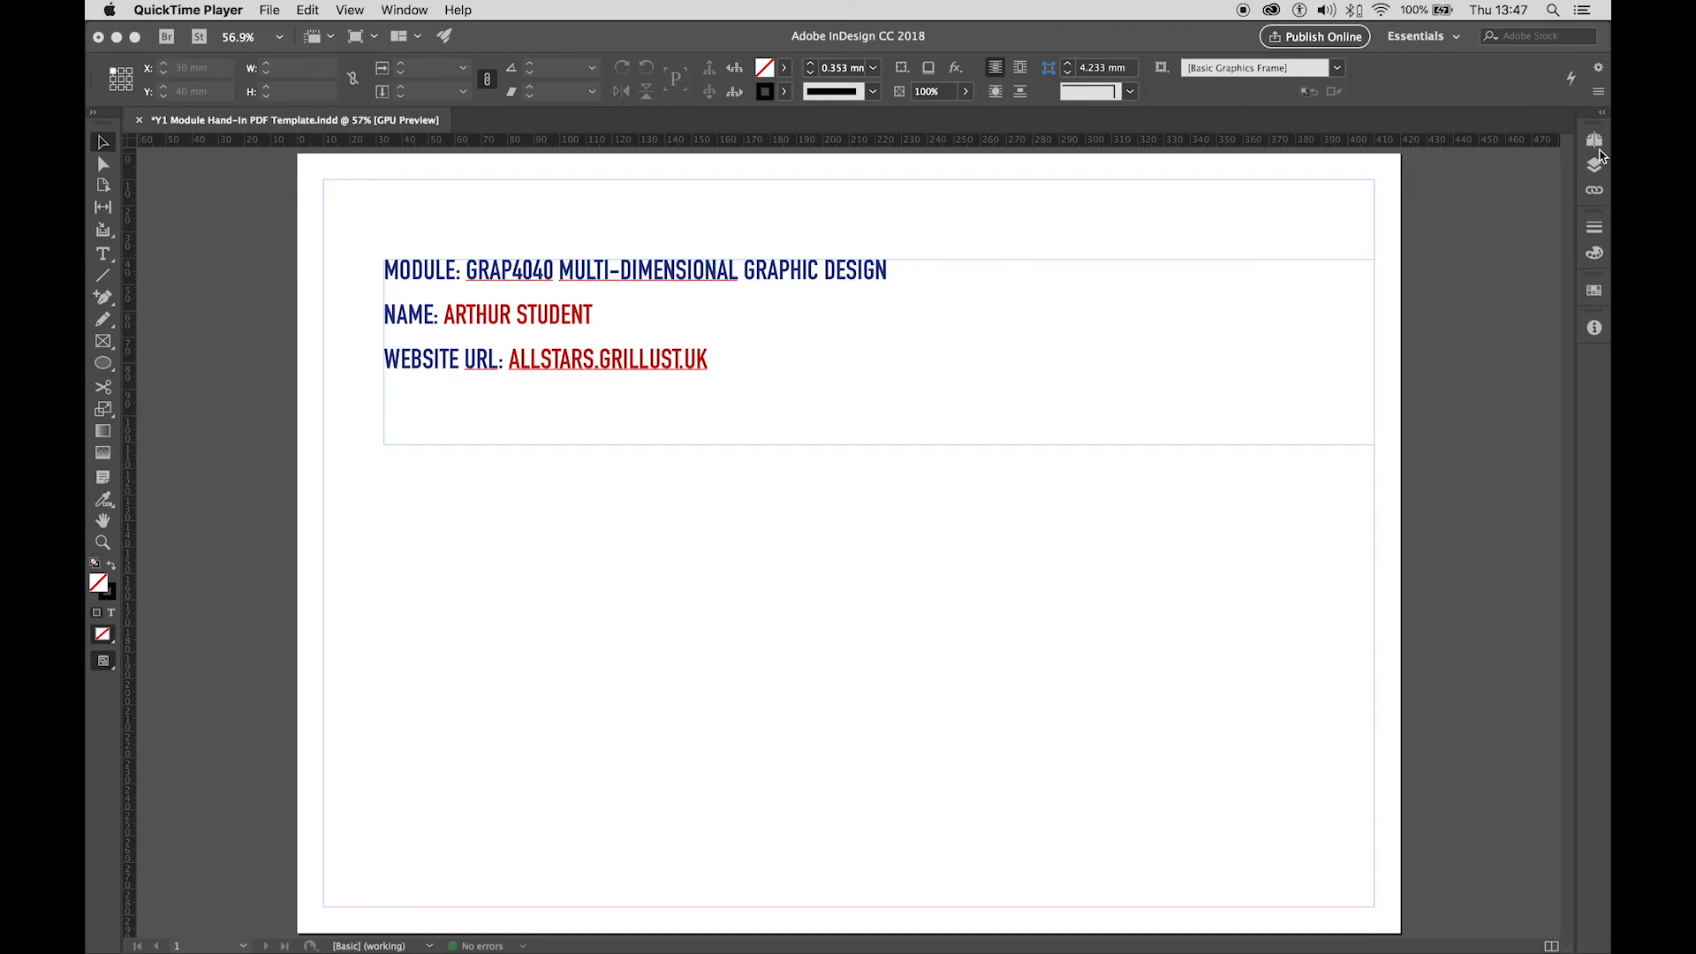
Show the document's page list, view page 2 and return to page 1.
left_click(1602, 158)
left_click(1594, 140)
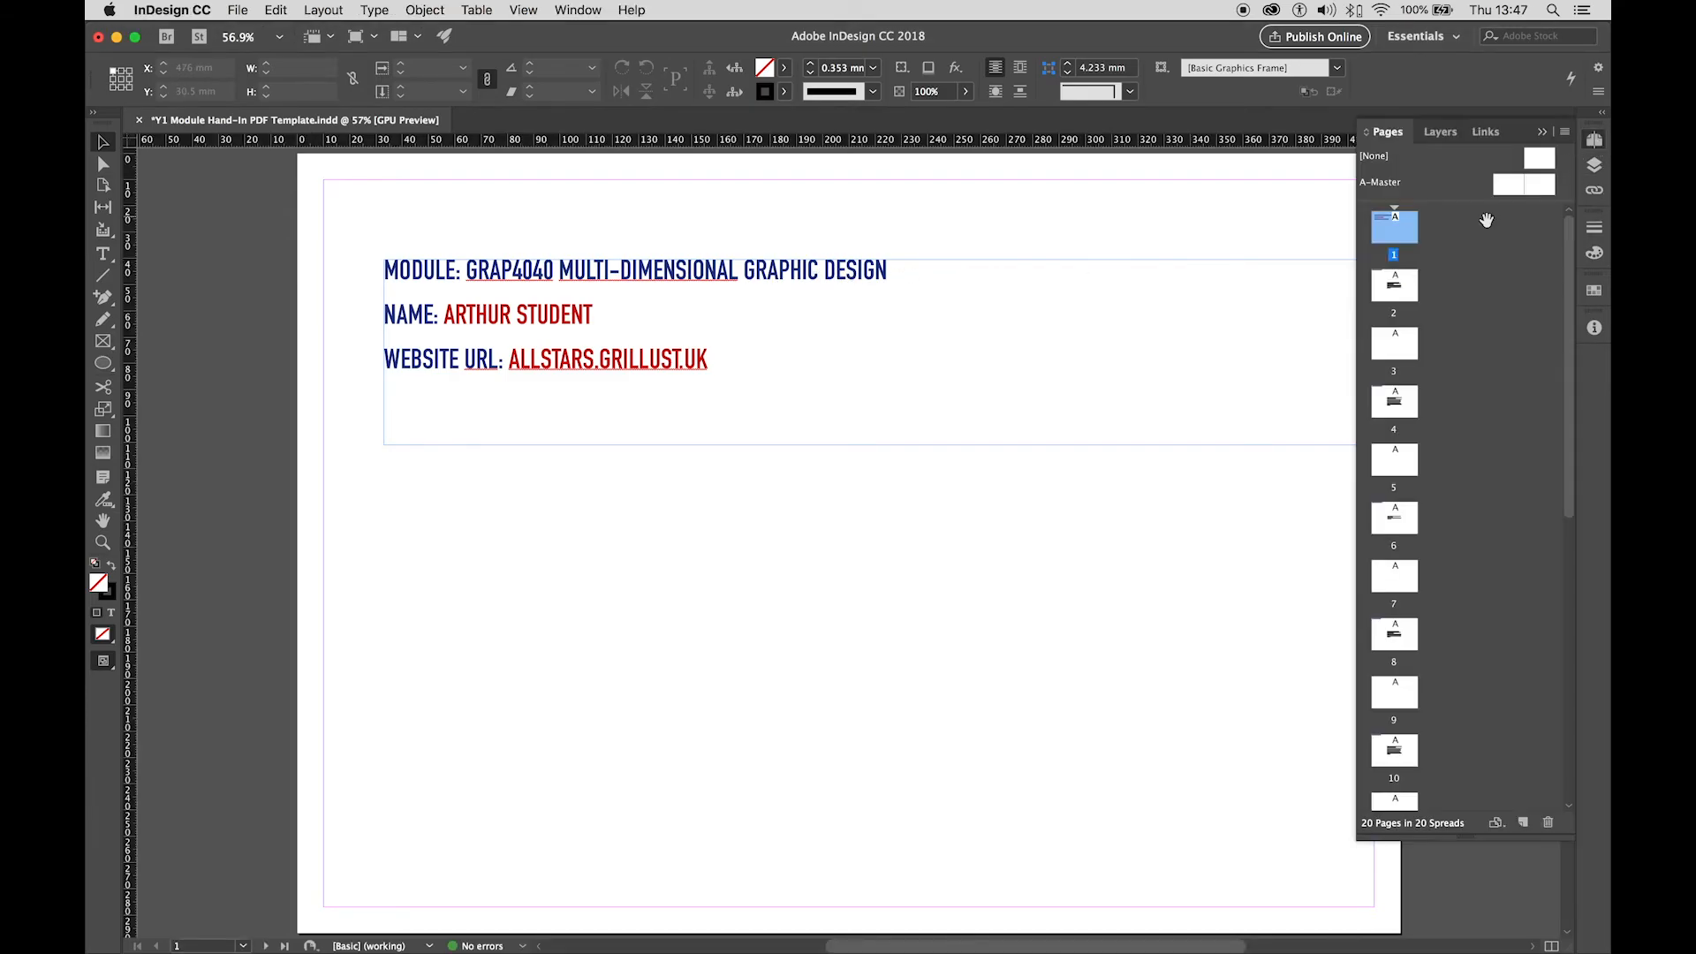
double_click(1390, 290)
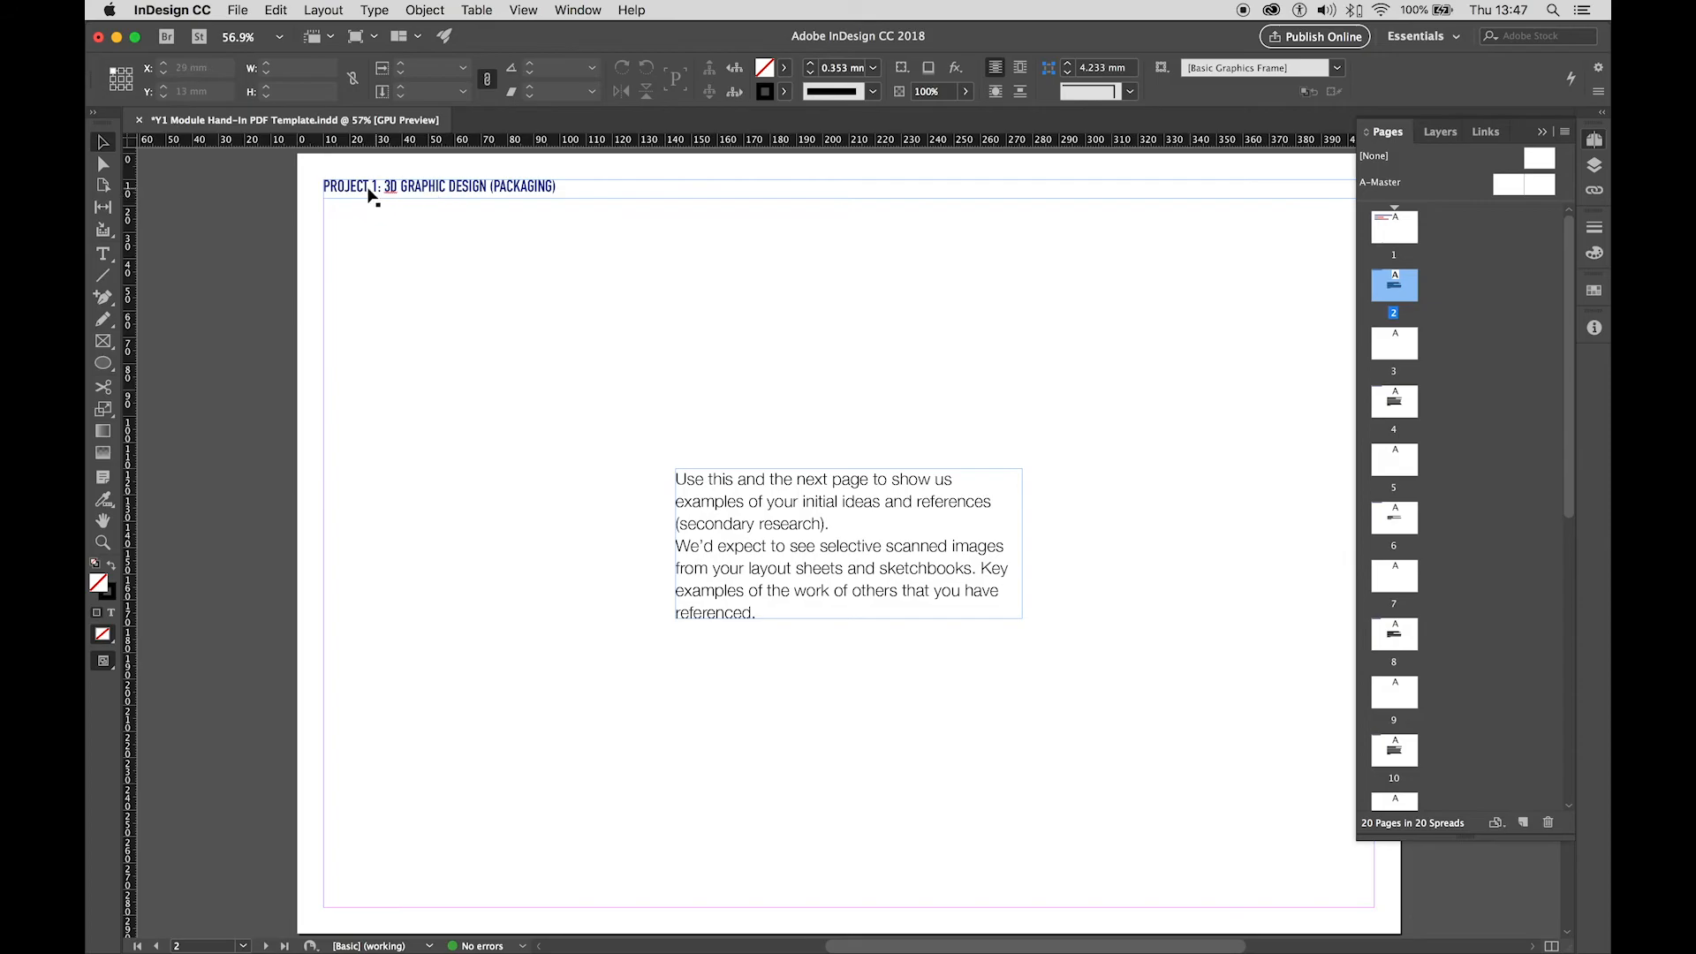
left_click(1397, 239)
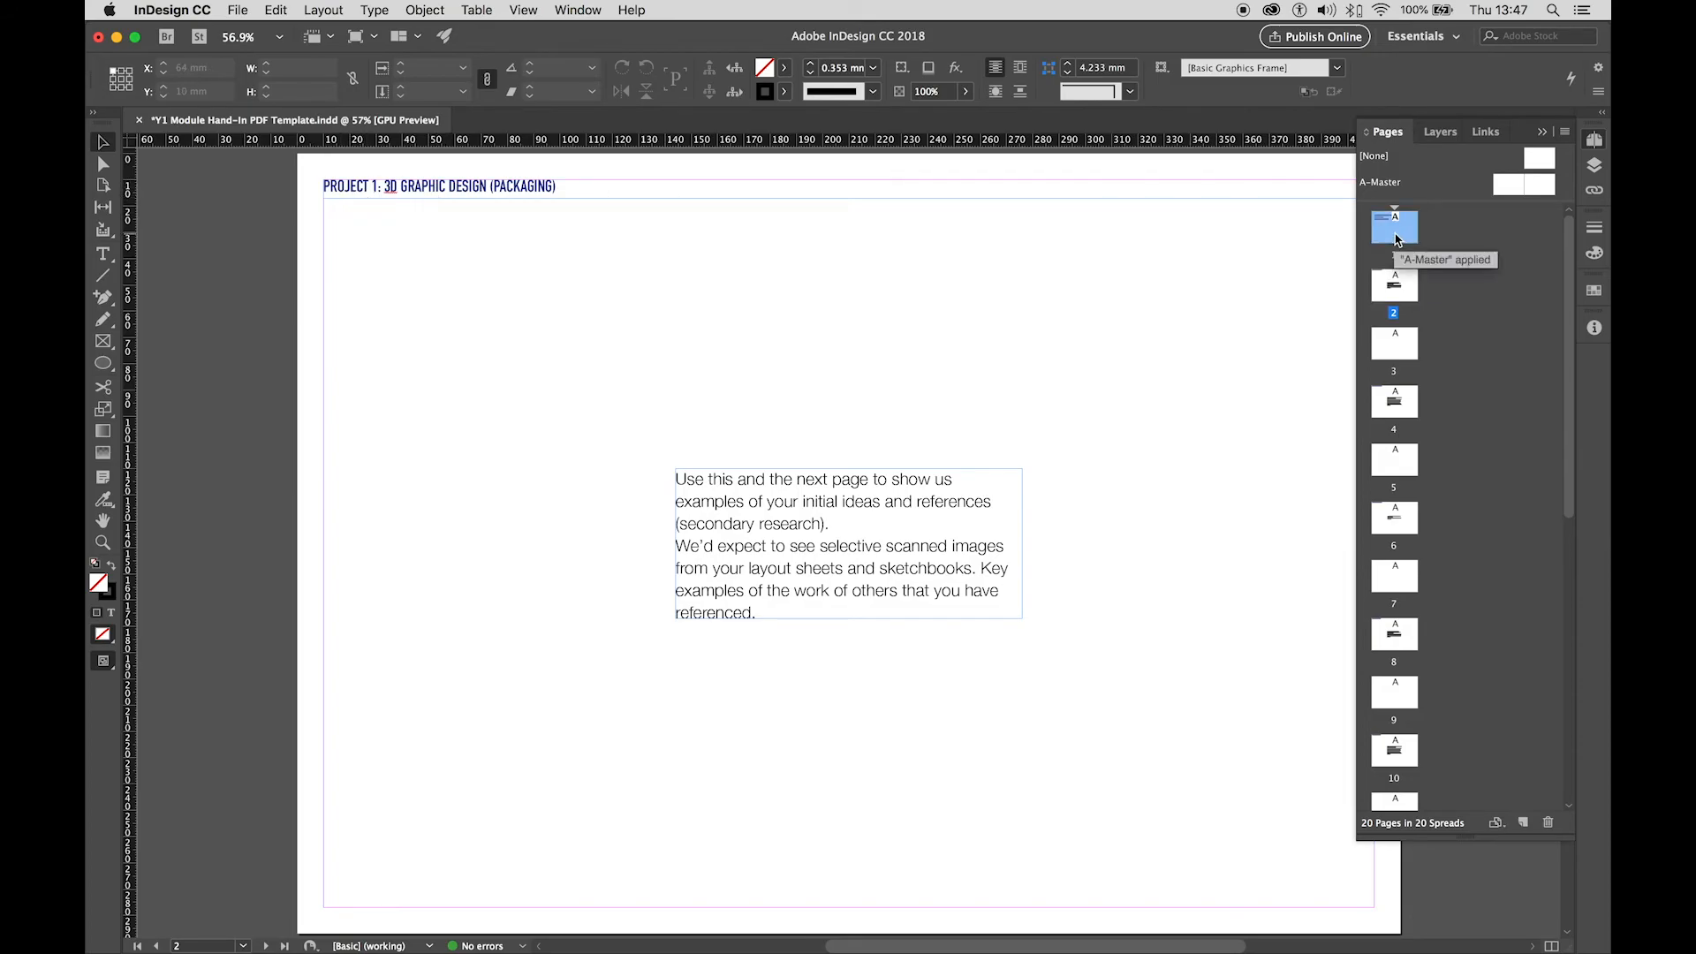
double_click(1397, 239)
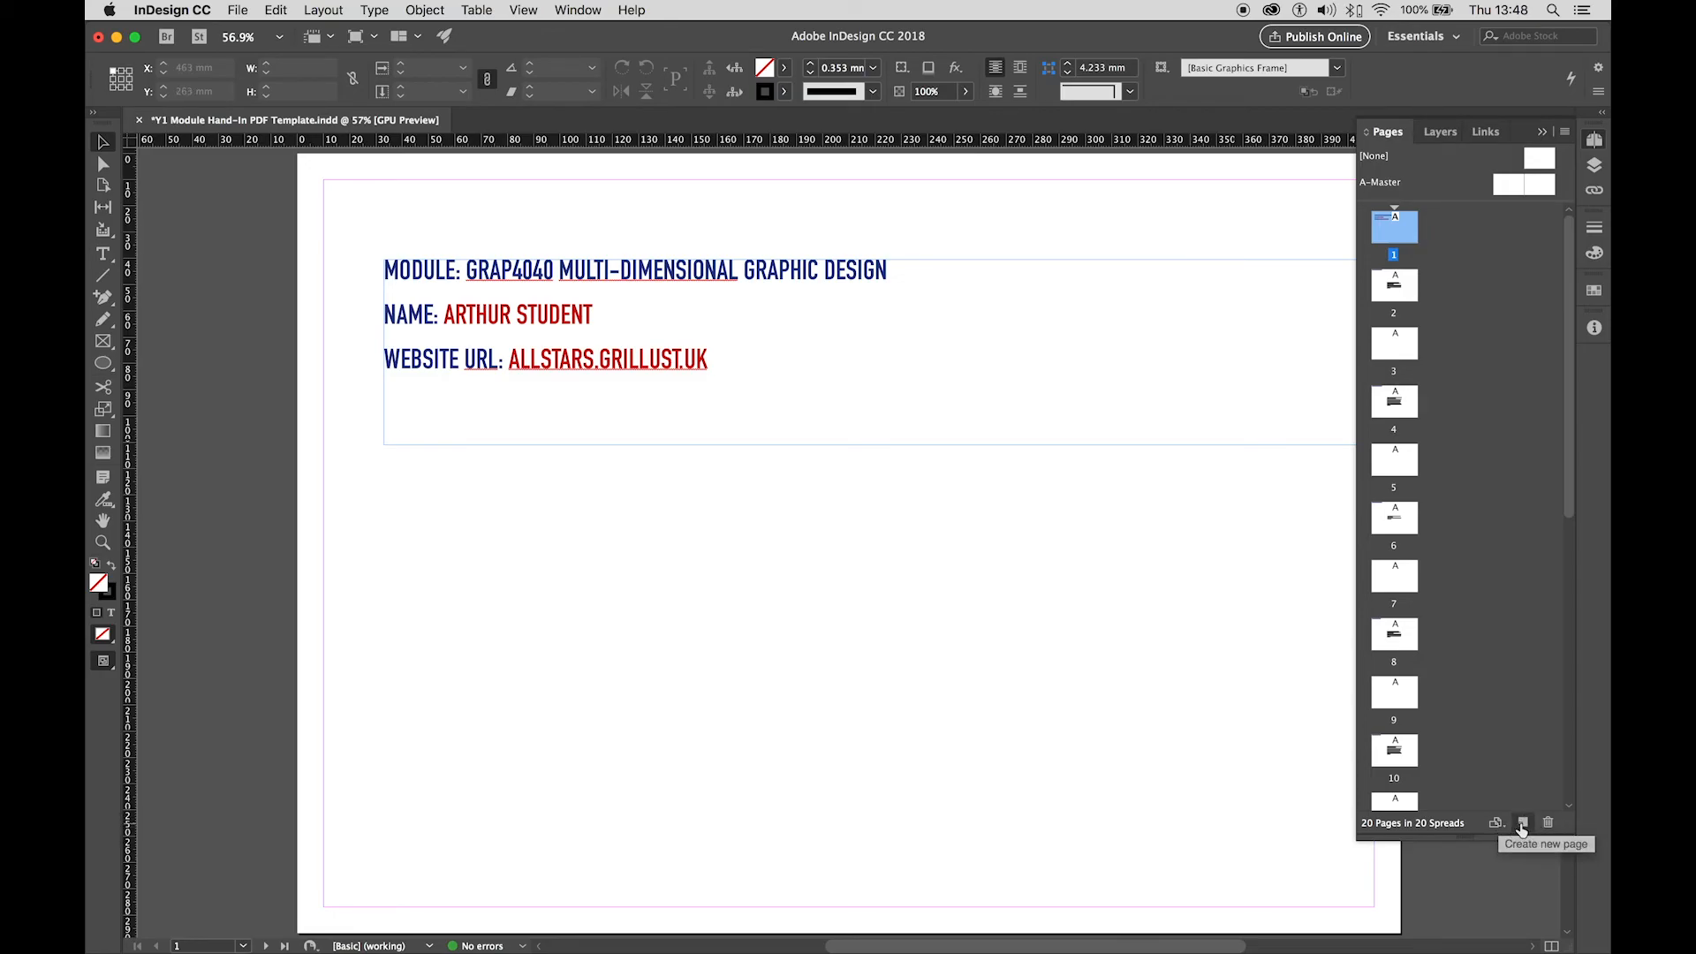
Delete the instruction text frame in the middle of page 2.
double_click(1402, 291)
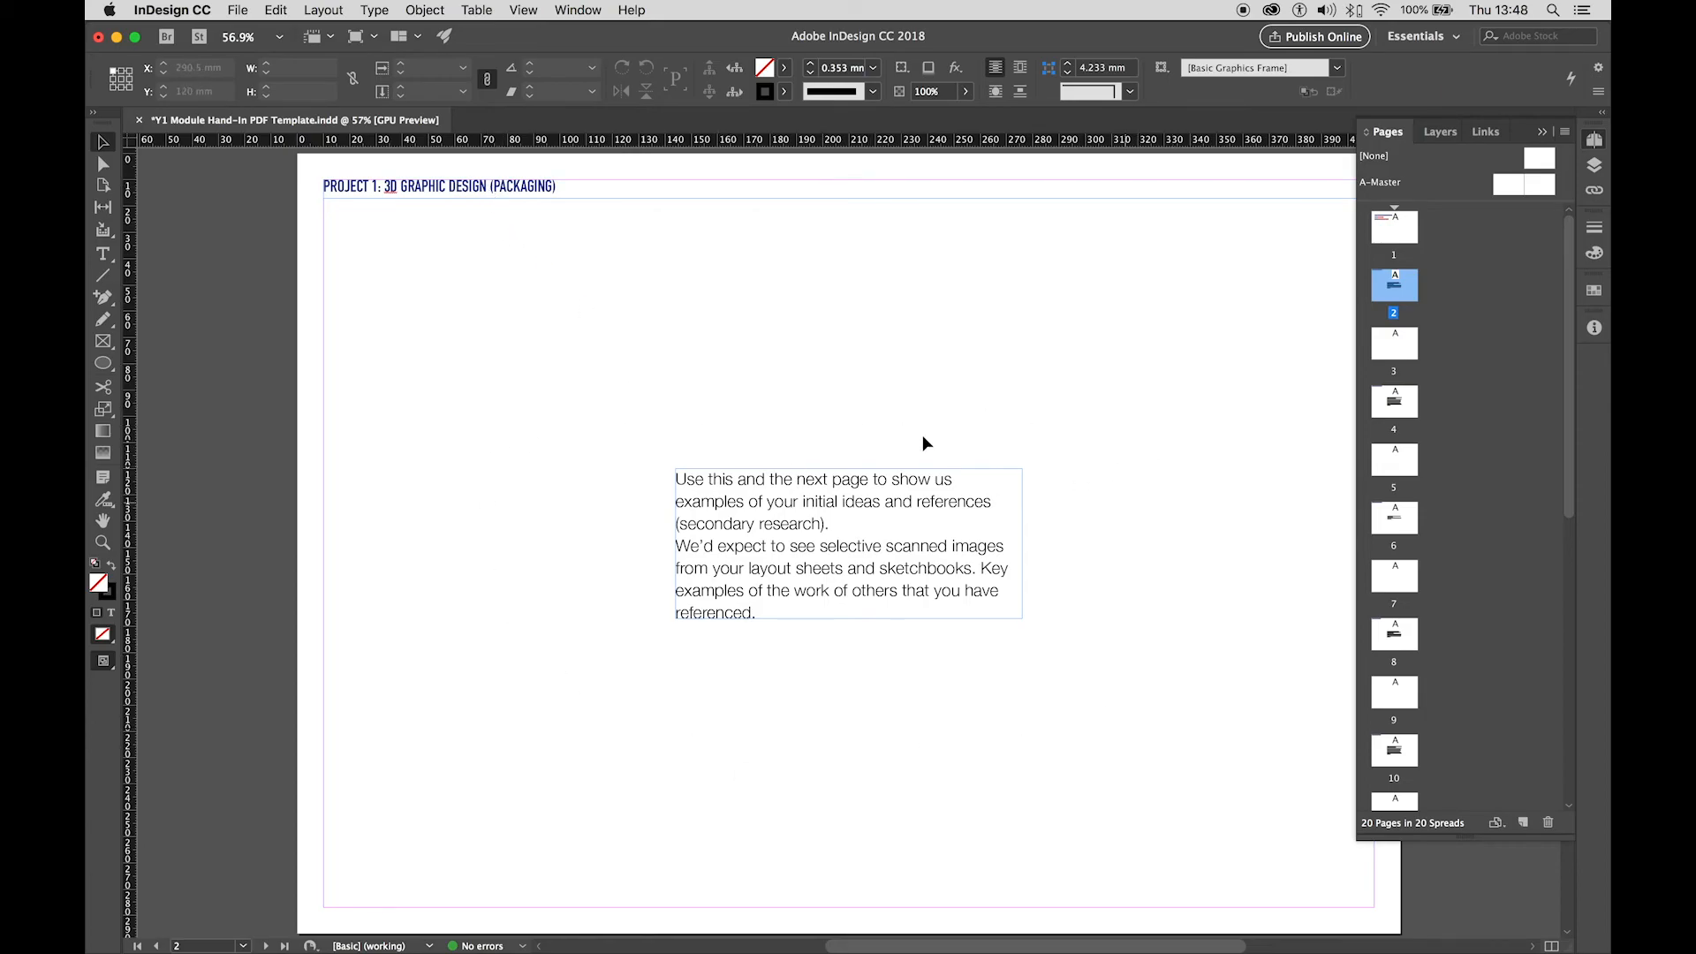
left_click(720, 484)
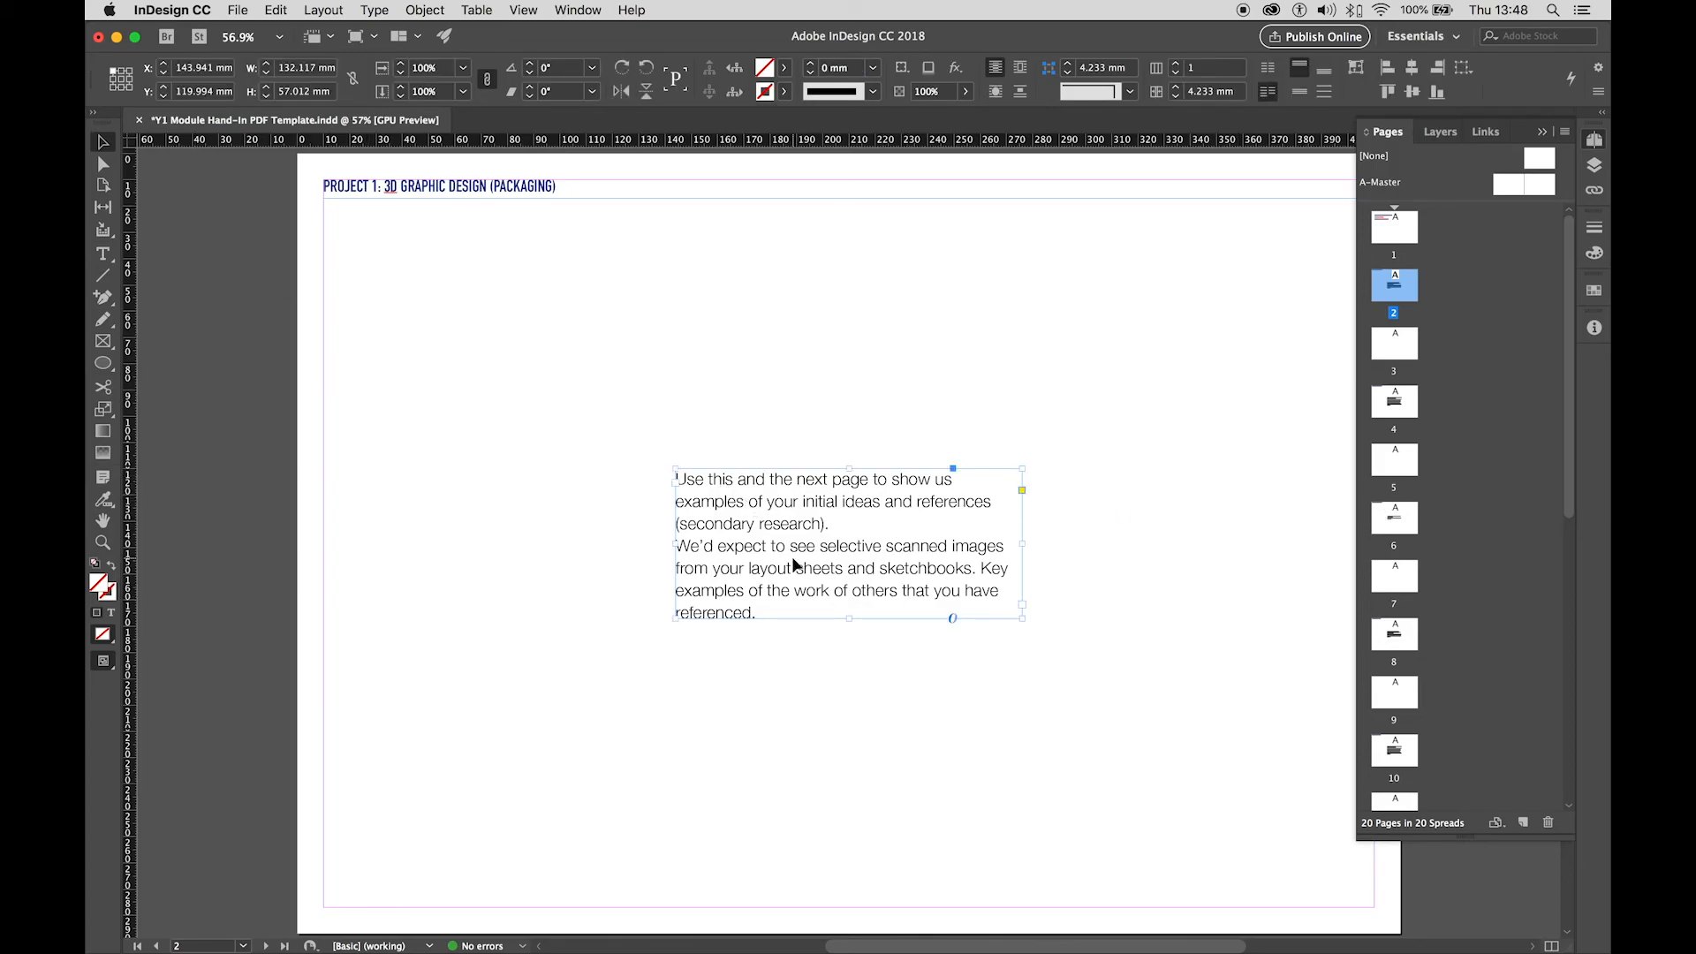
key("Delete")
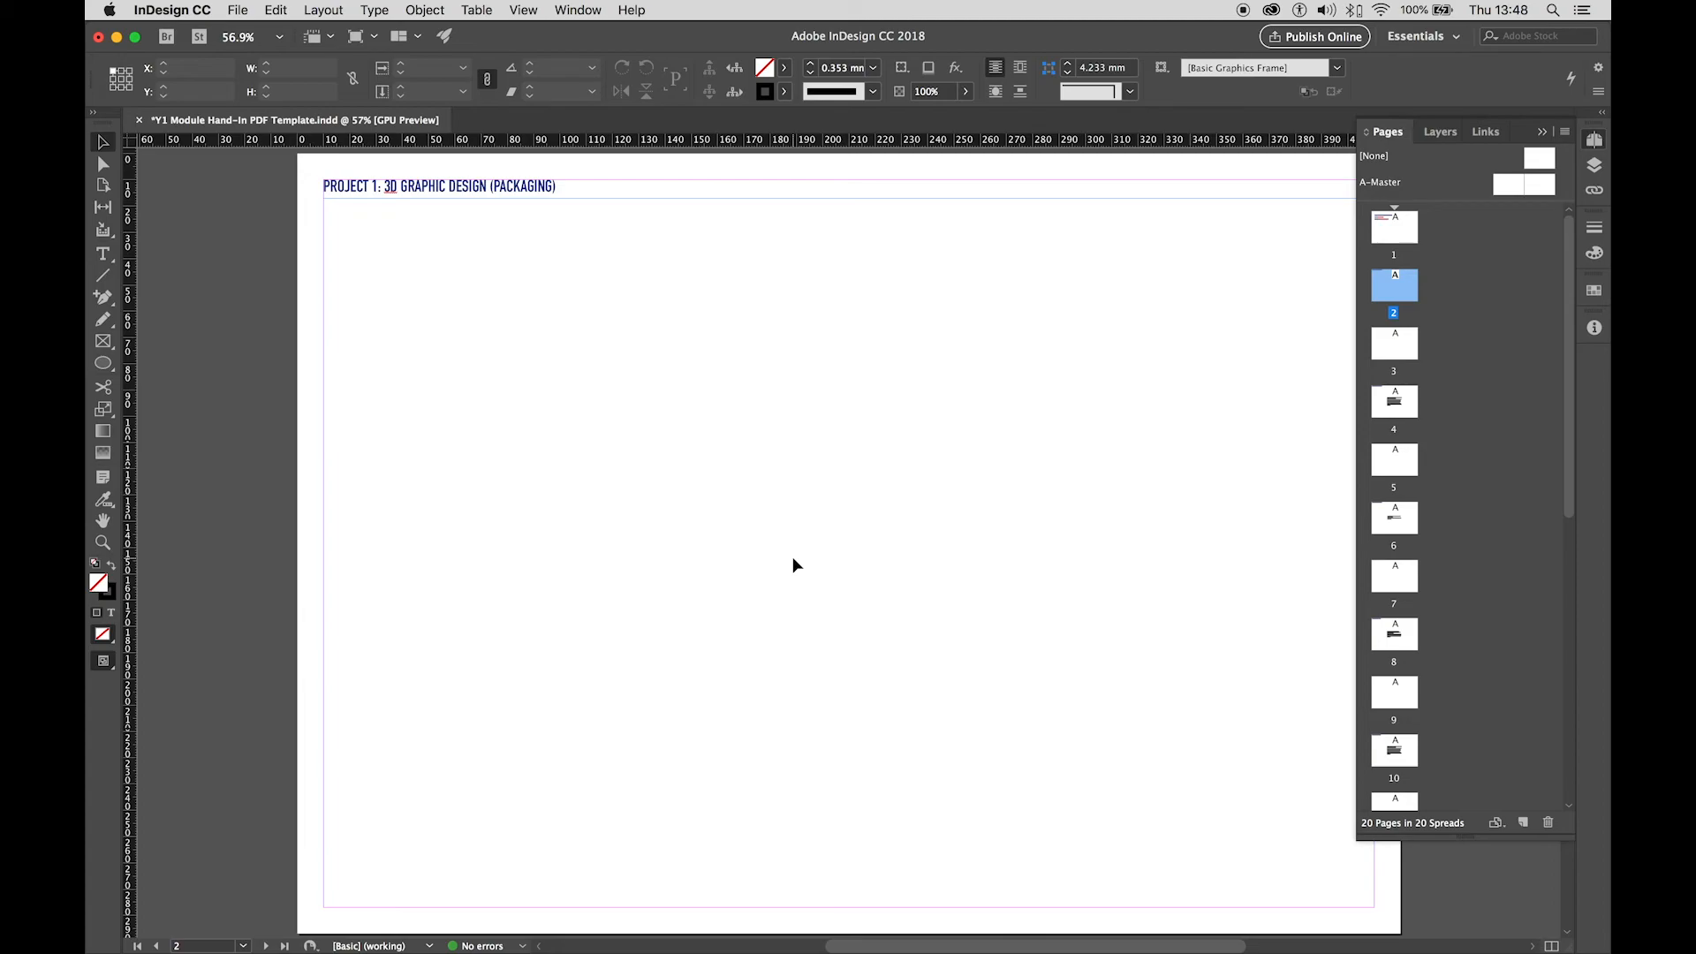
Draw a rectangular picture frame about 306 by 237.5 mm under the page 2 heading and place IMG_7767.jpg from portfolio images/project 01 in it.
left_click(103, 345)
left_click_drag(342, 230, 1146, 853)
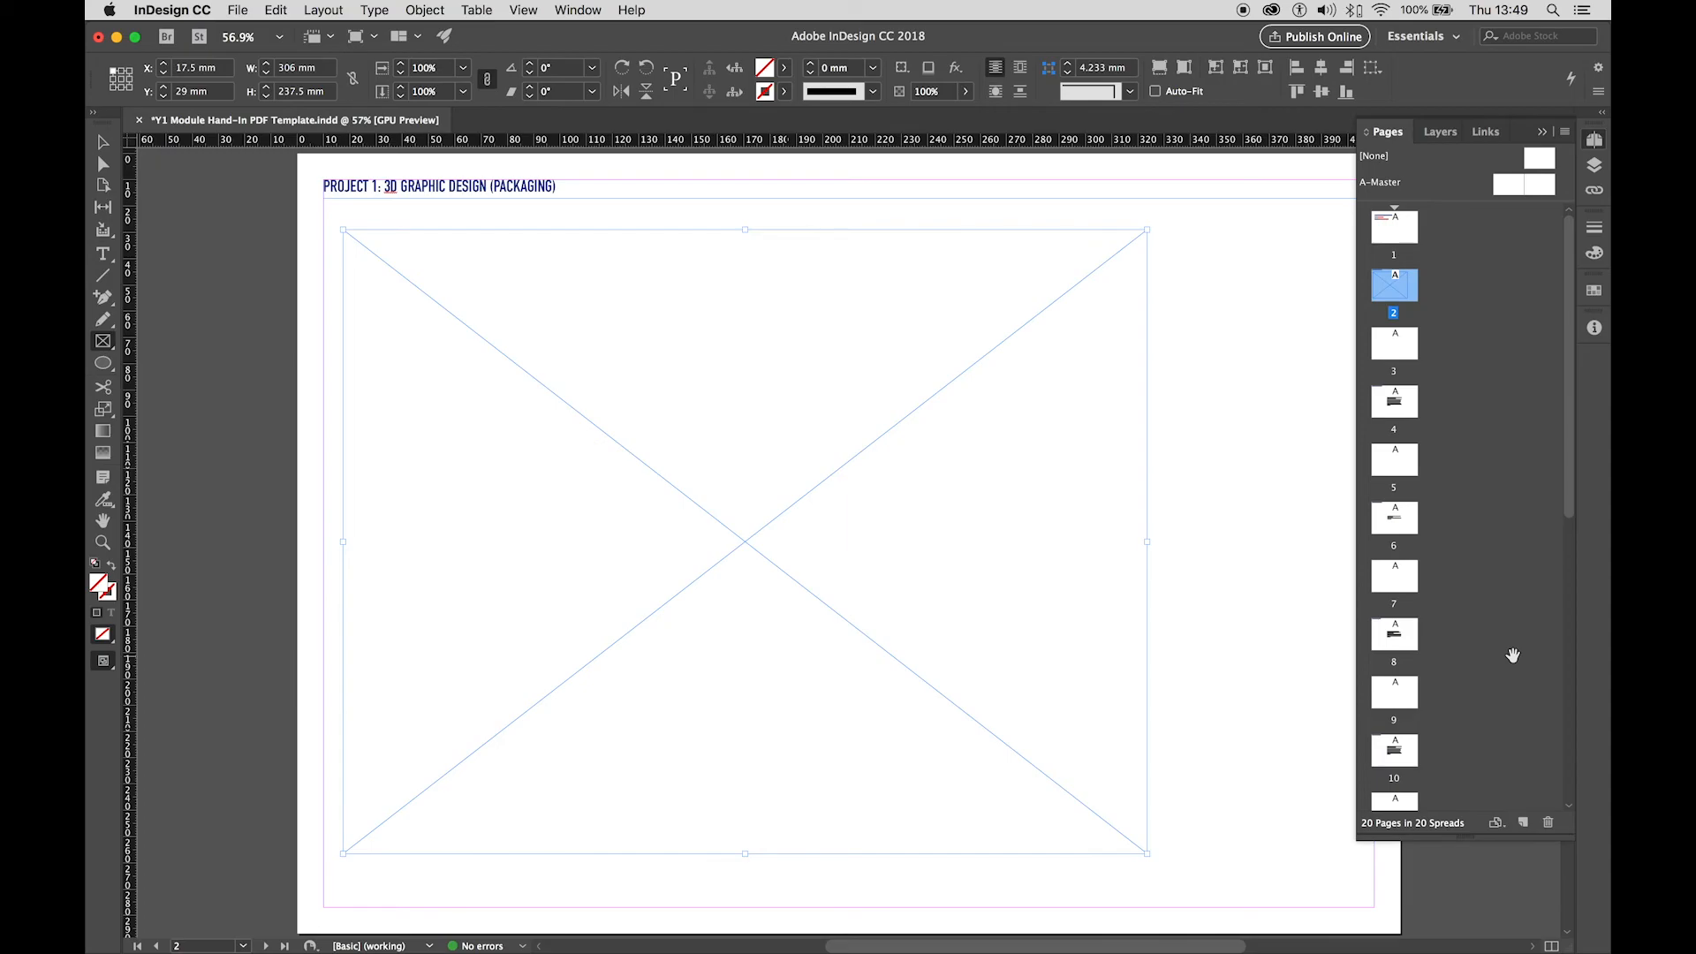
key("super+d")
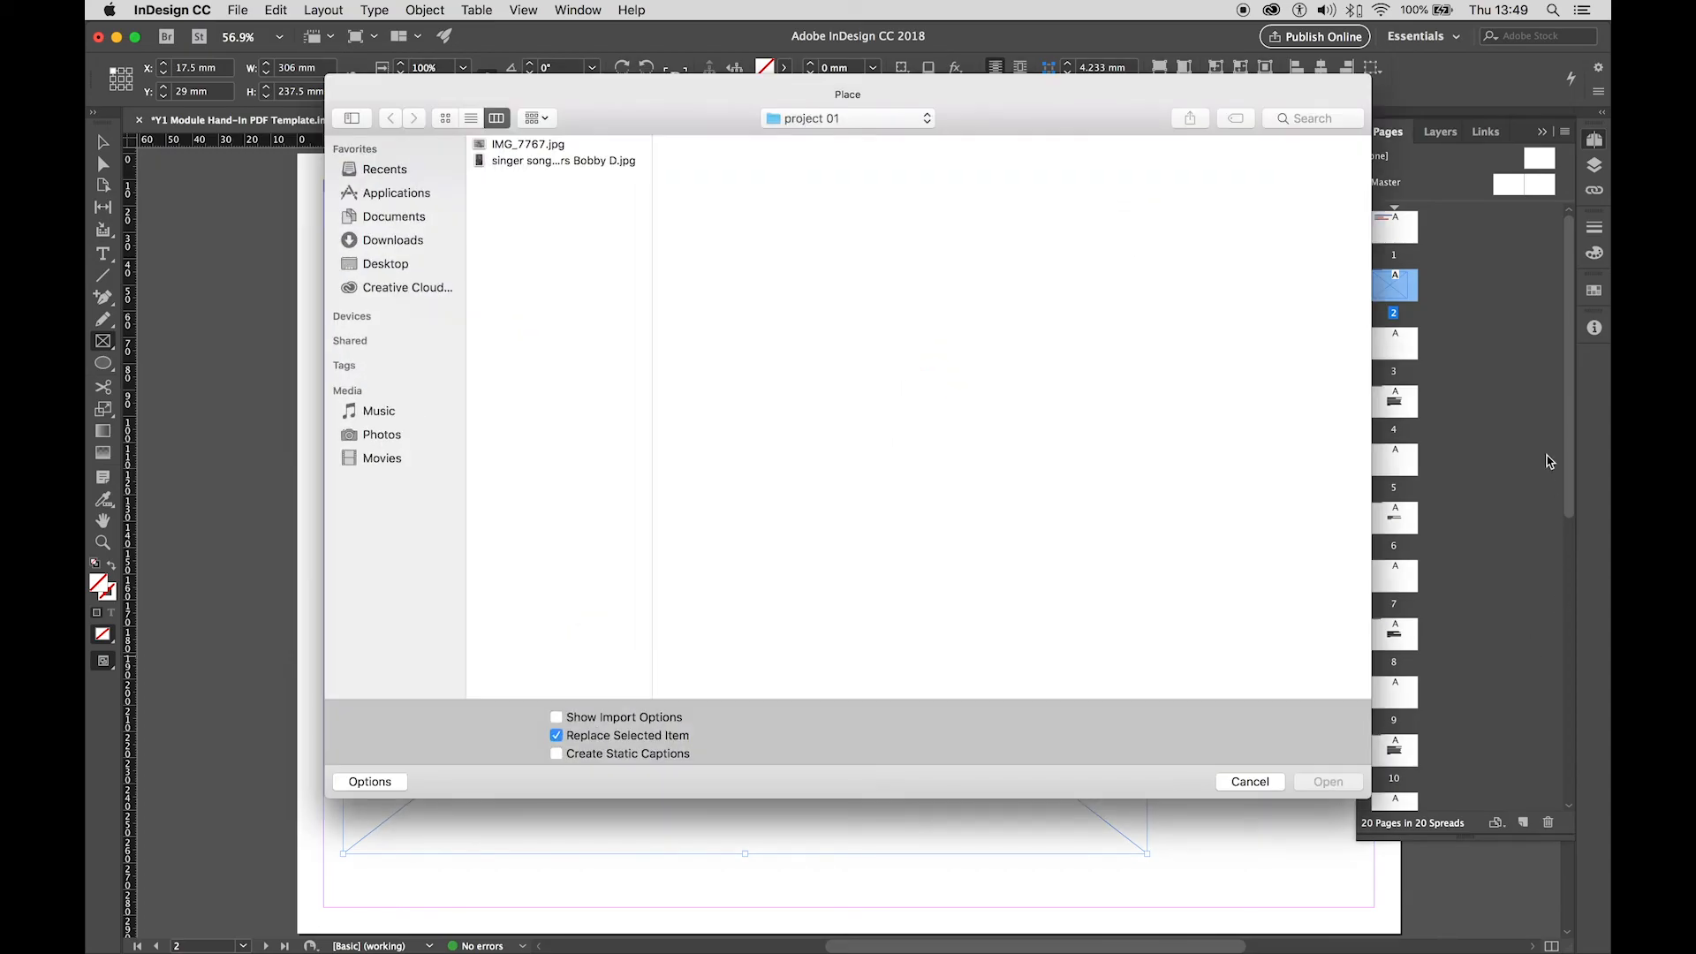
left_click_drag(747, 87, 937, 160)
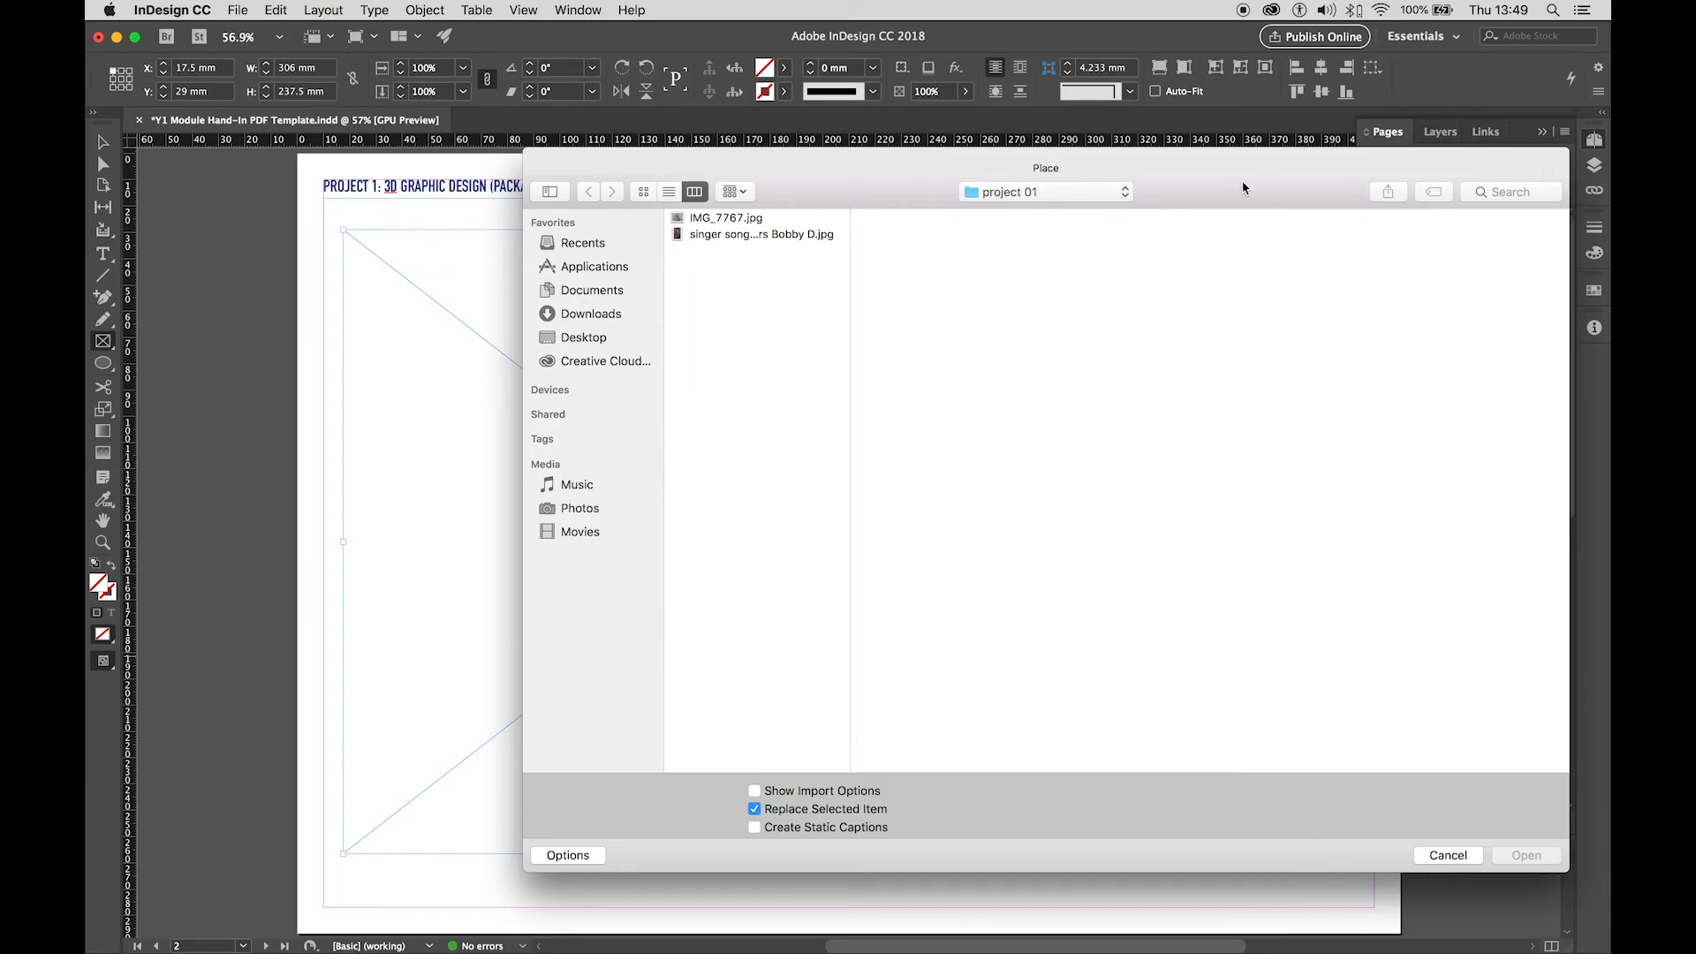
left_click(582, 340)
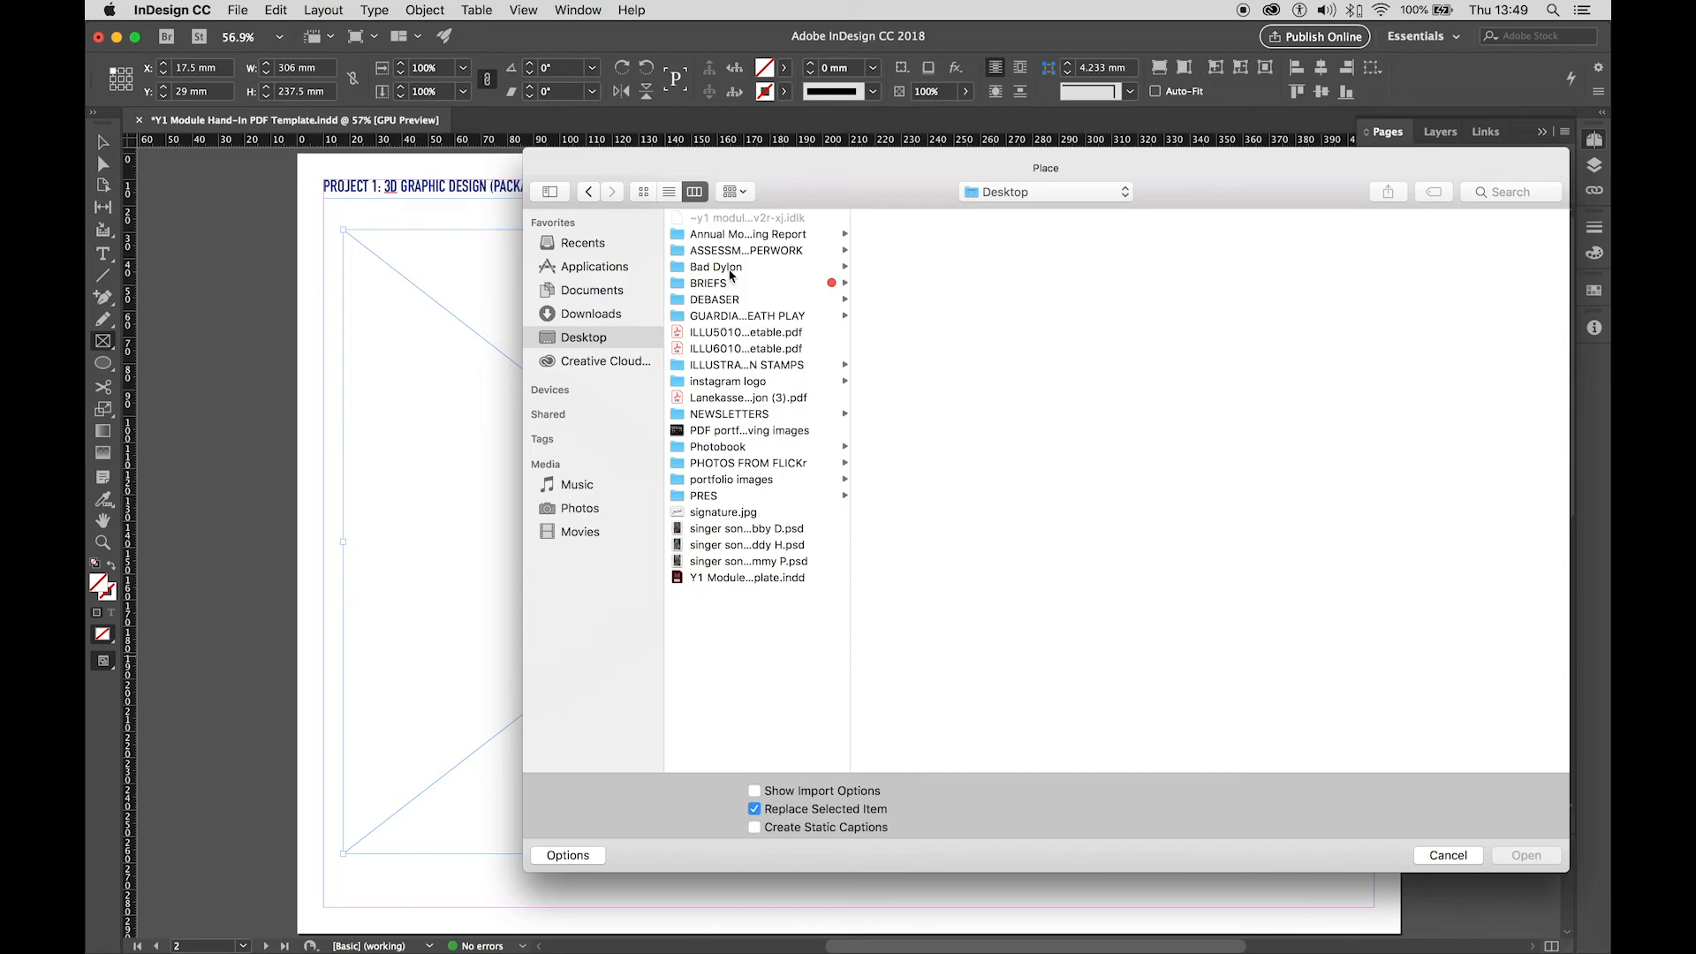
left_click(741, 482)
left_click(918, 221)
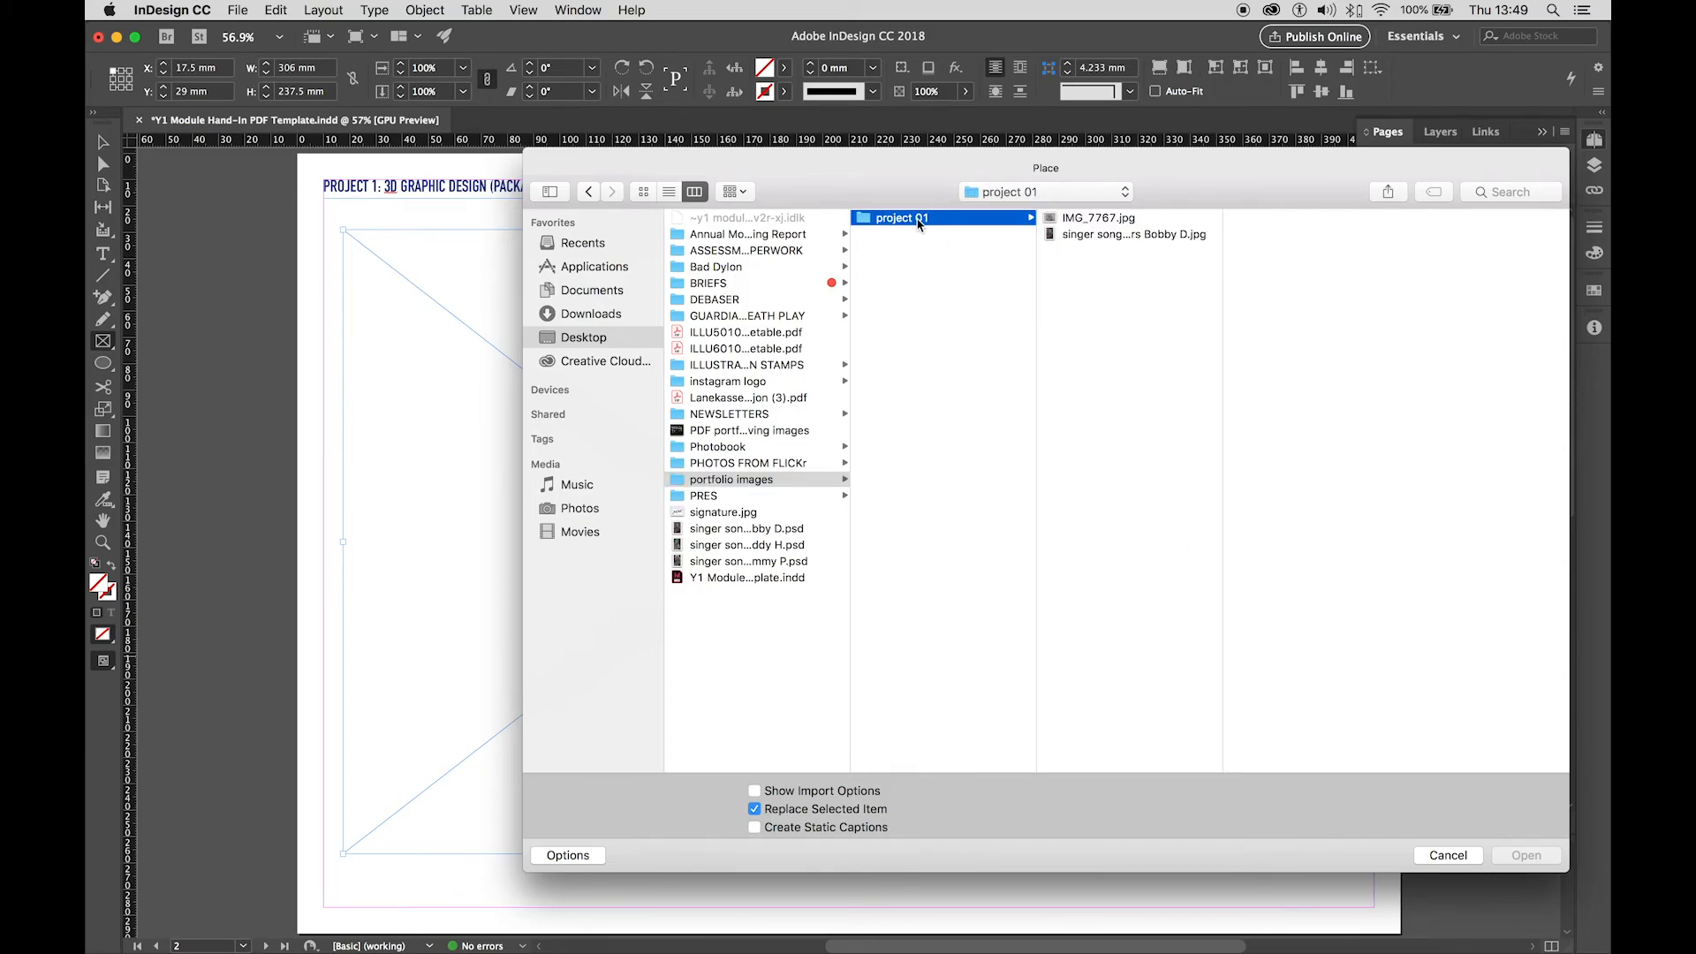
left_click(1095, 219)
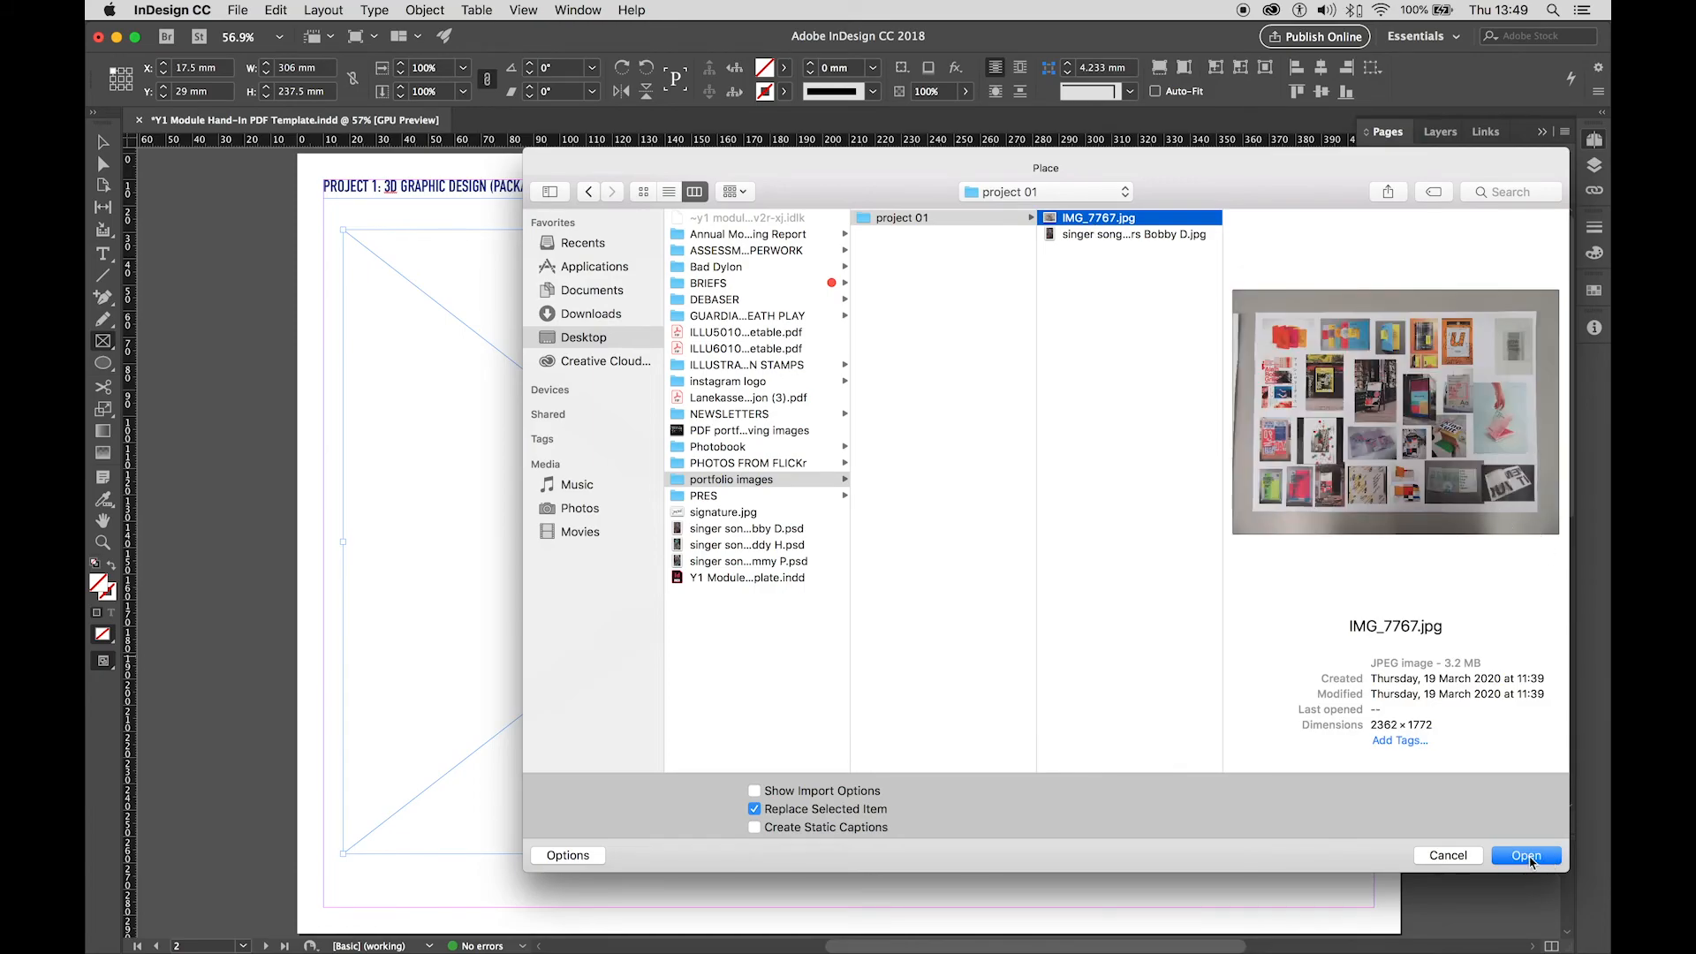
left_click(1528, 856)
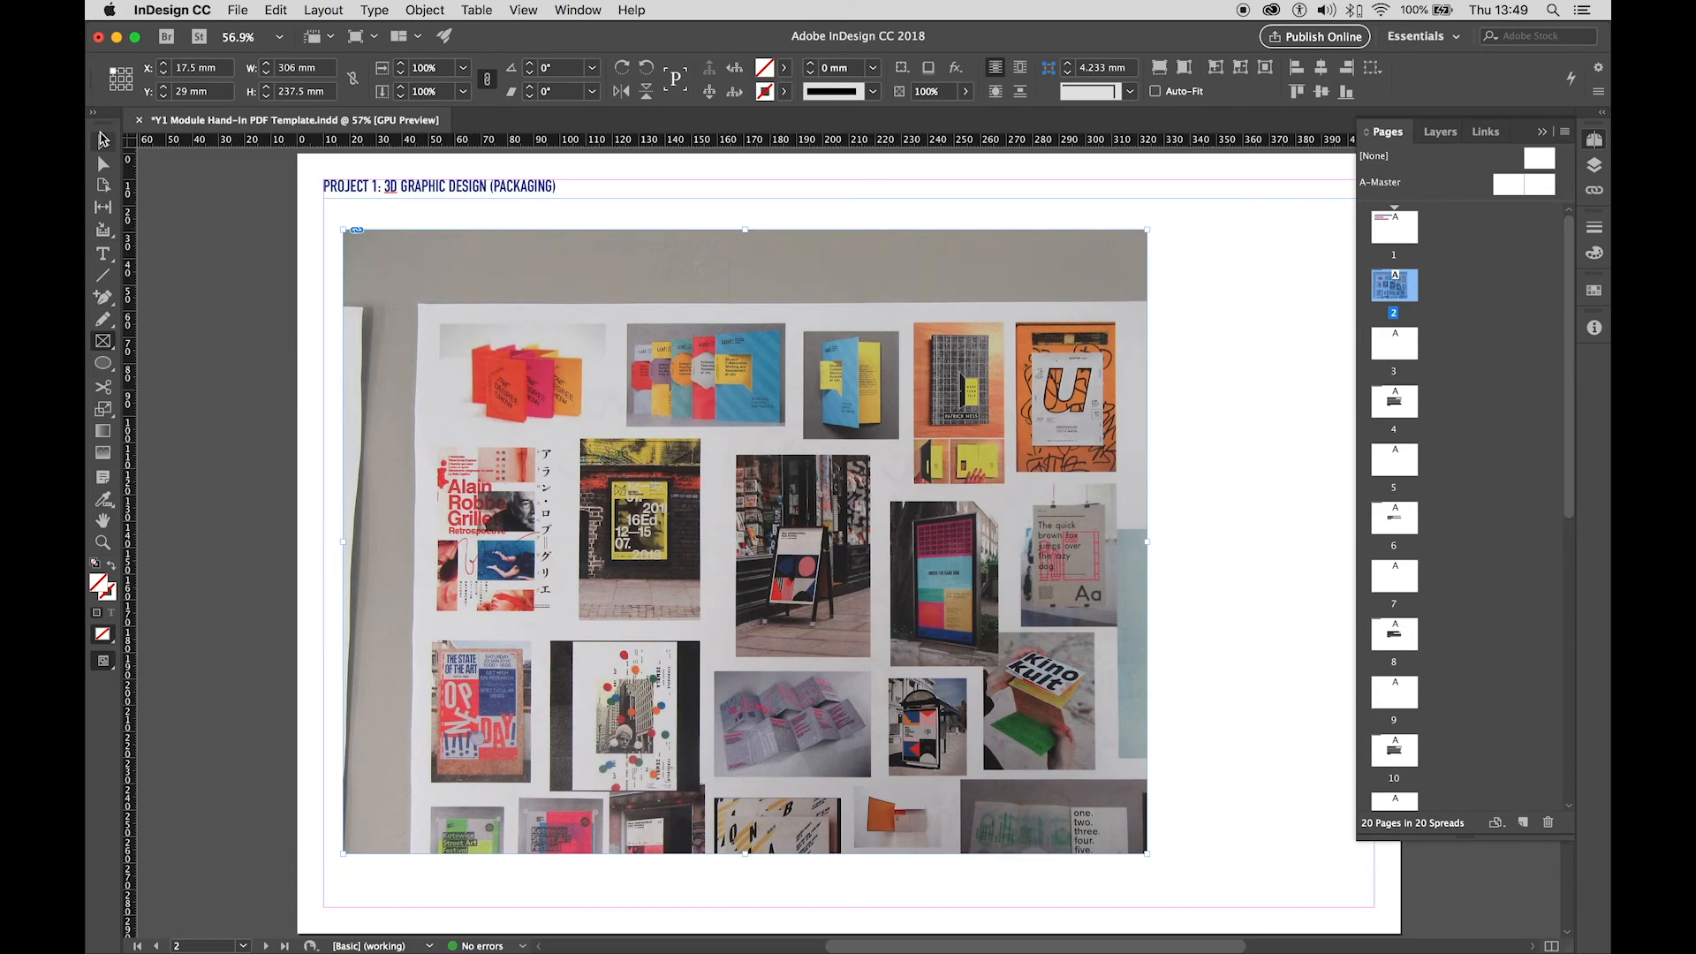
Select the placed image inside its frame to check how far it extends beyond the frame edges.
left_click(1598, 142)
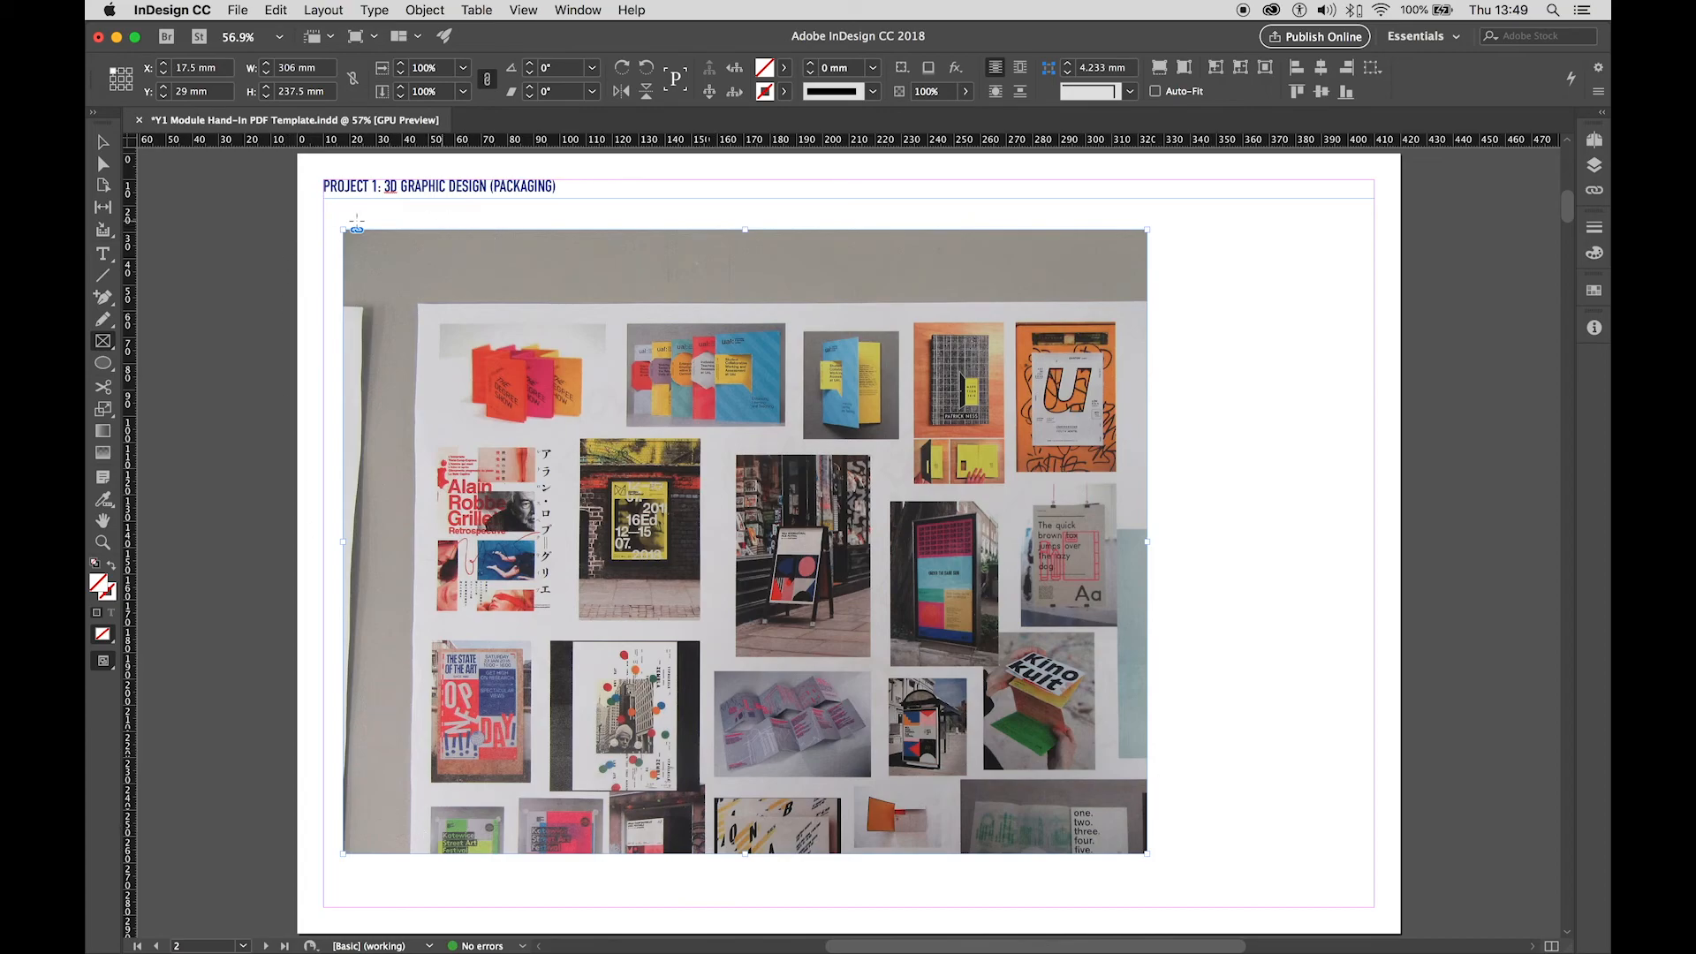
key("v")
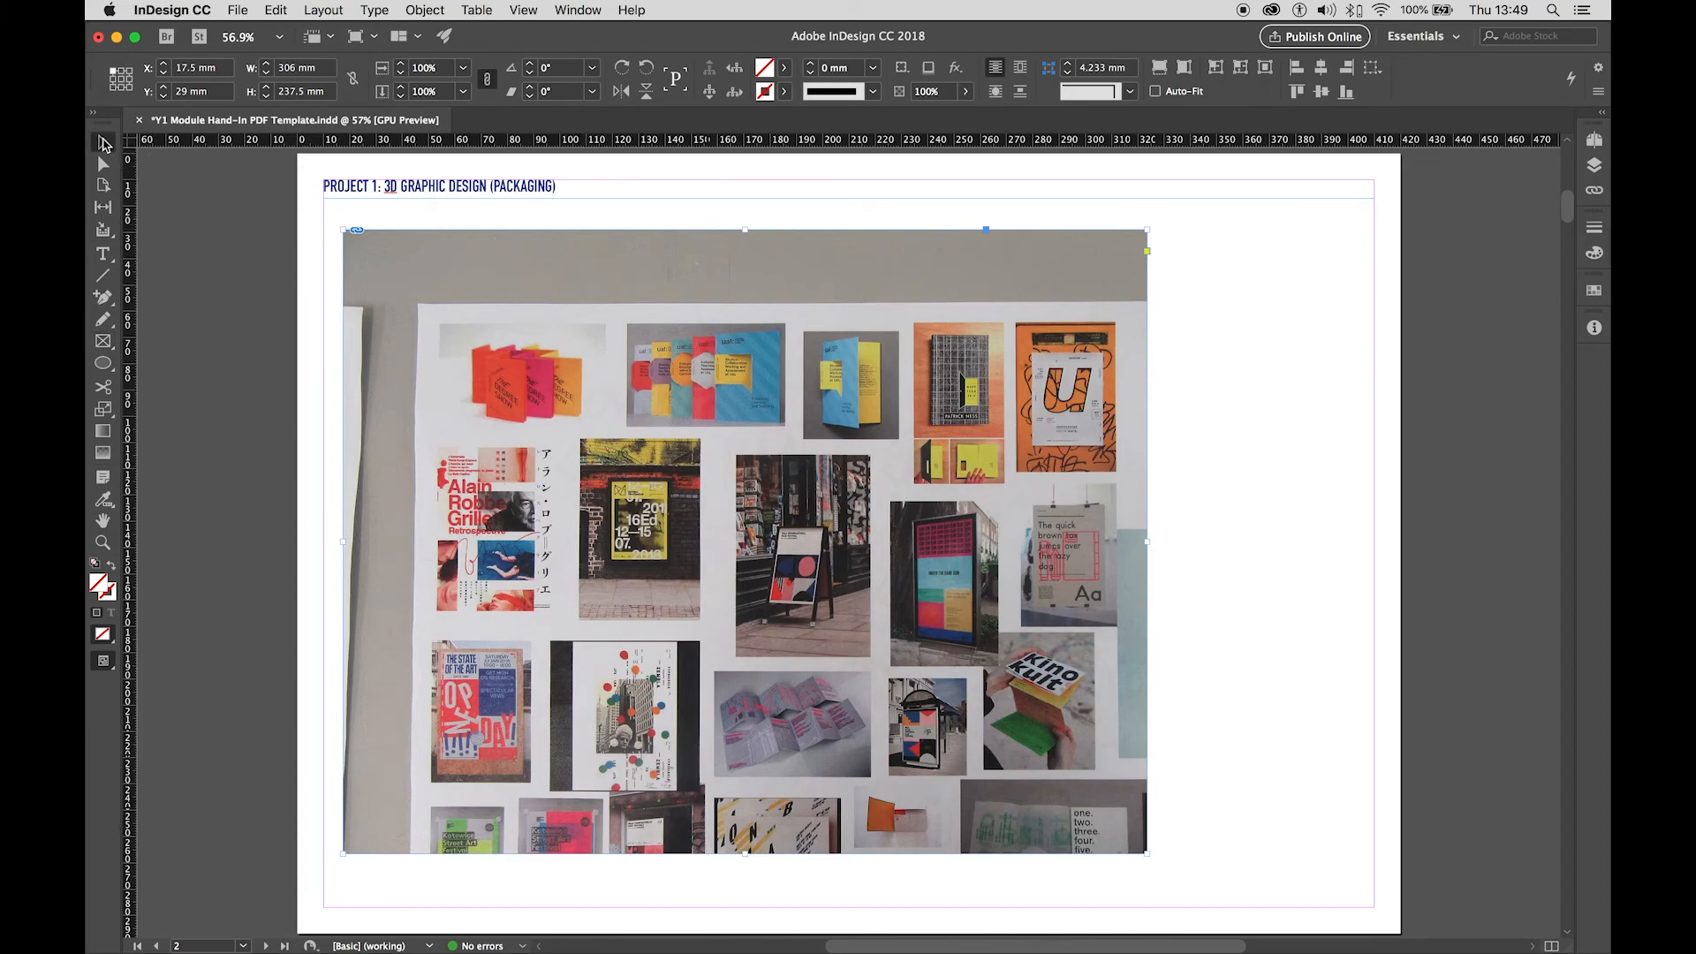
left_click(744, 542)
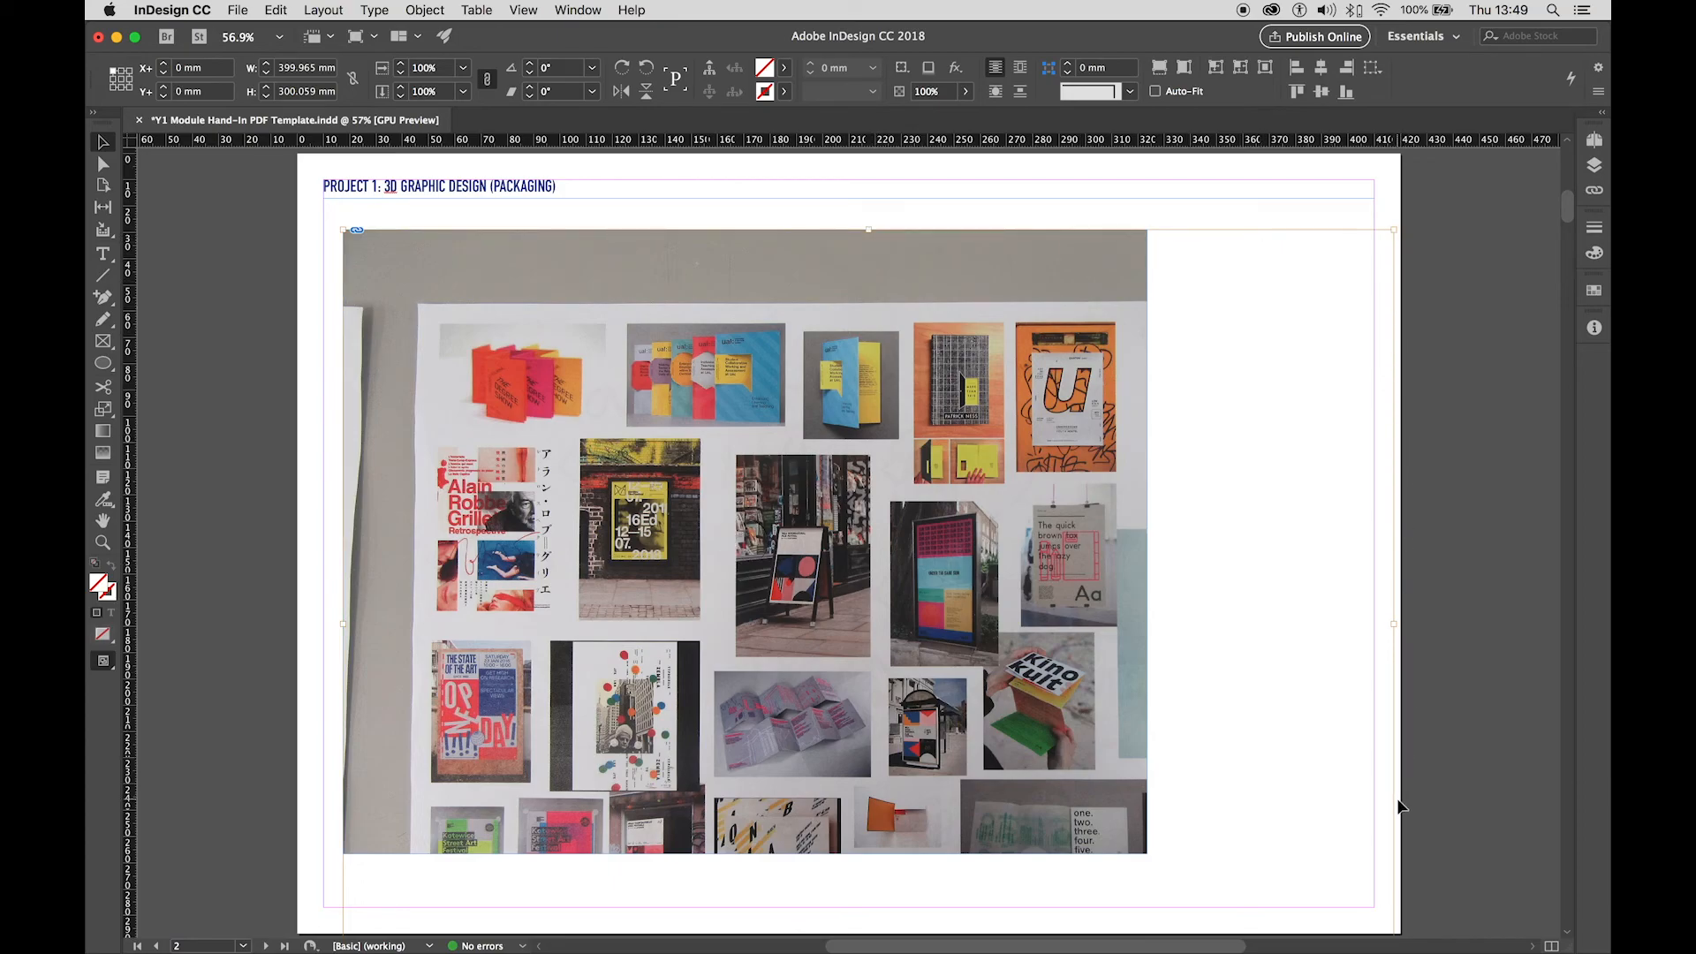
scroll(1399, 805, "down", 3)
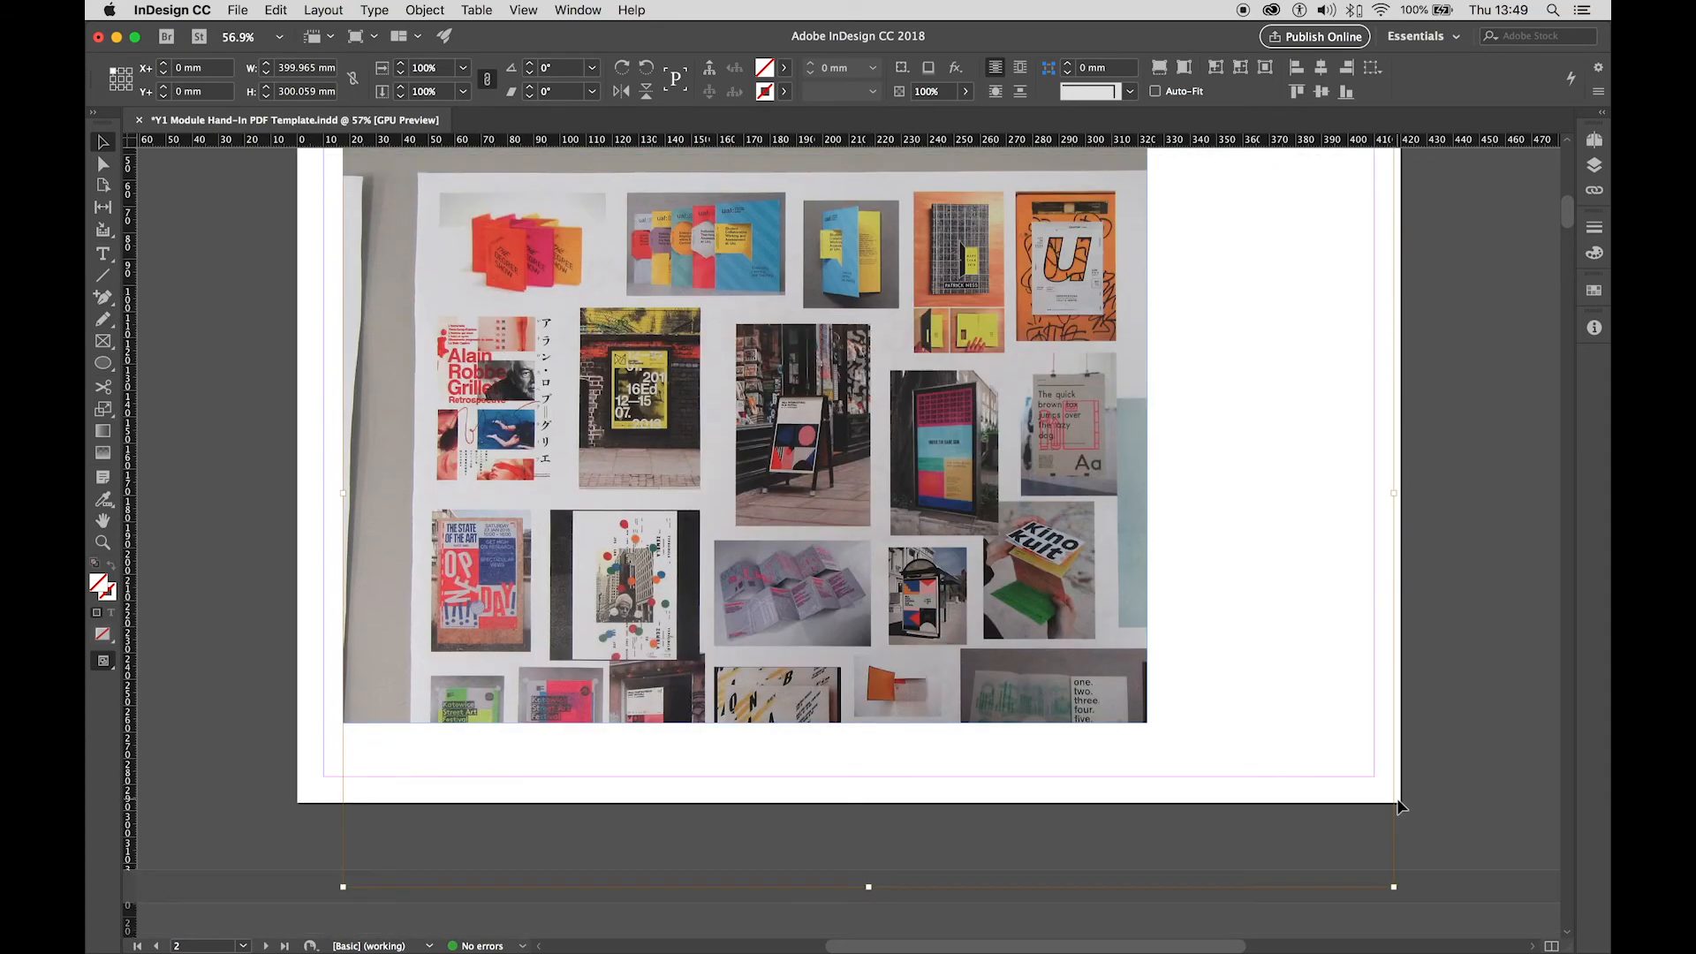
left_click(1458, 794)
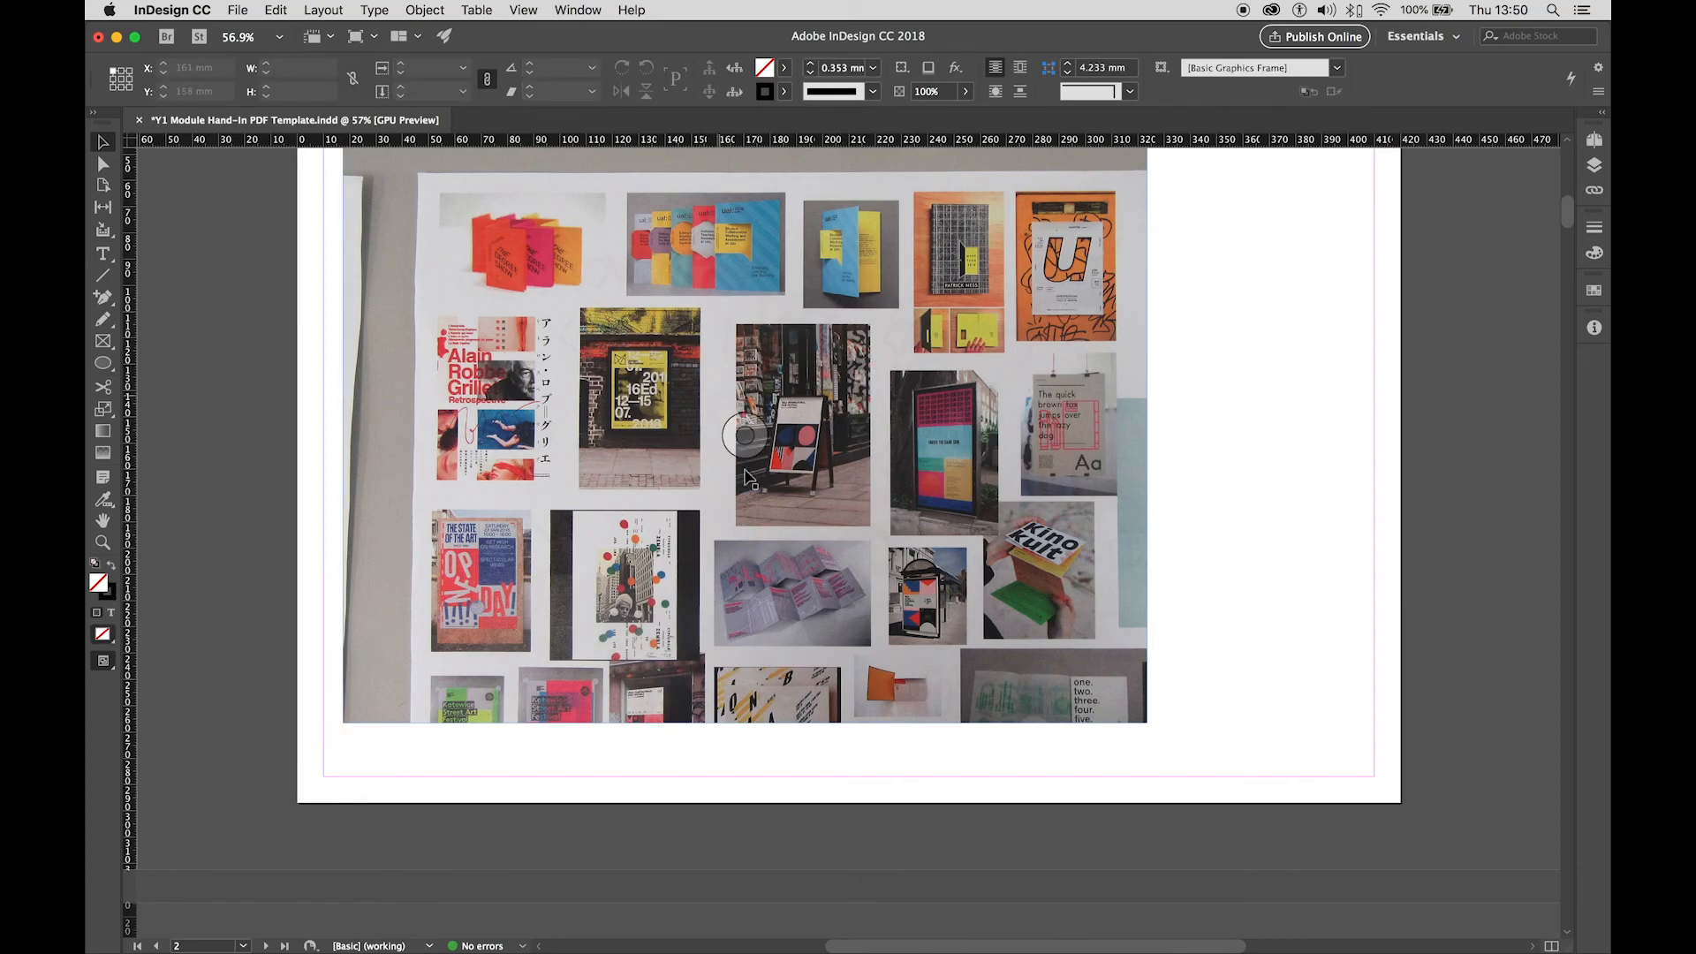
Shift the image inside its frame to an offset of about -30 mm horizontally and 30.5 mm vertically.
left_click(728, 503)
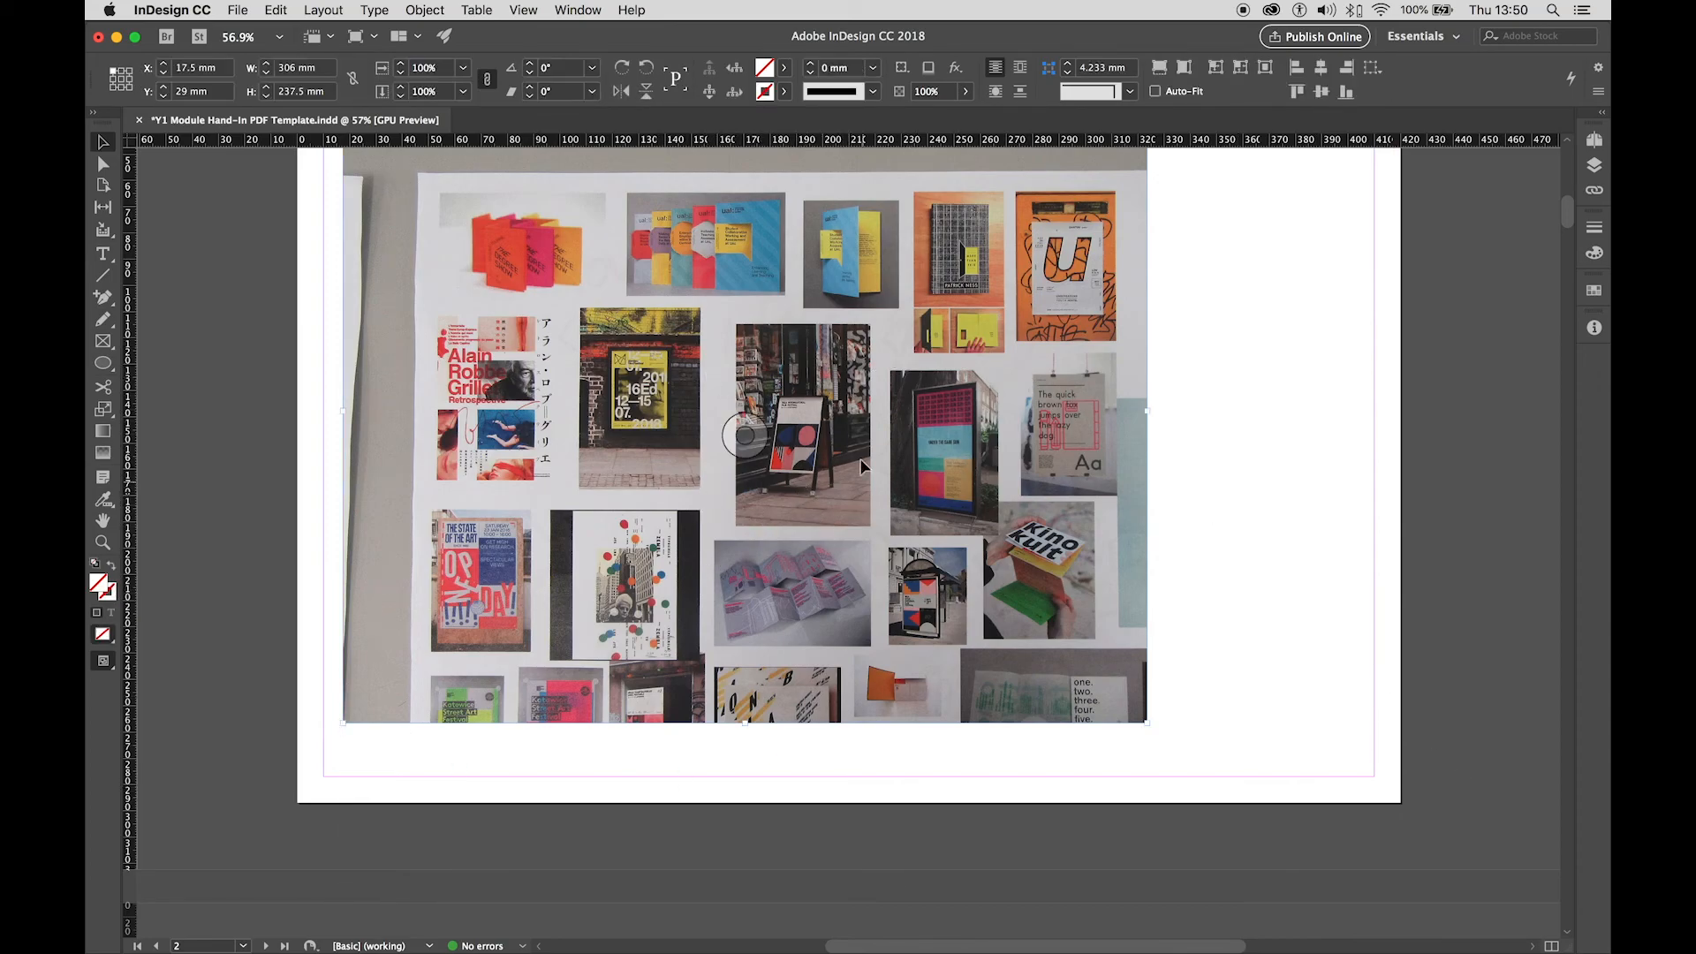
left_click(746, 434)
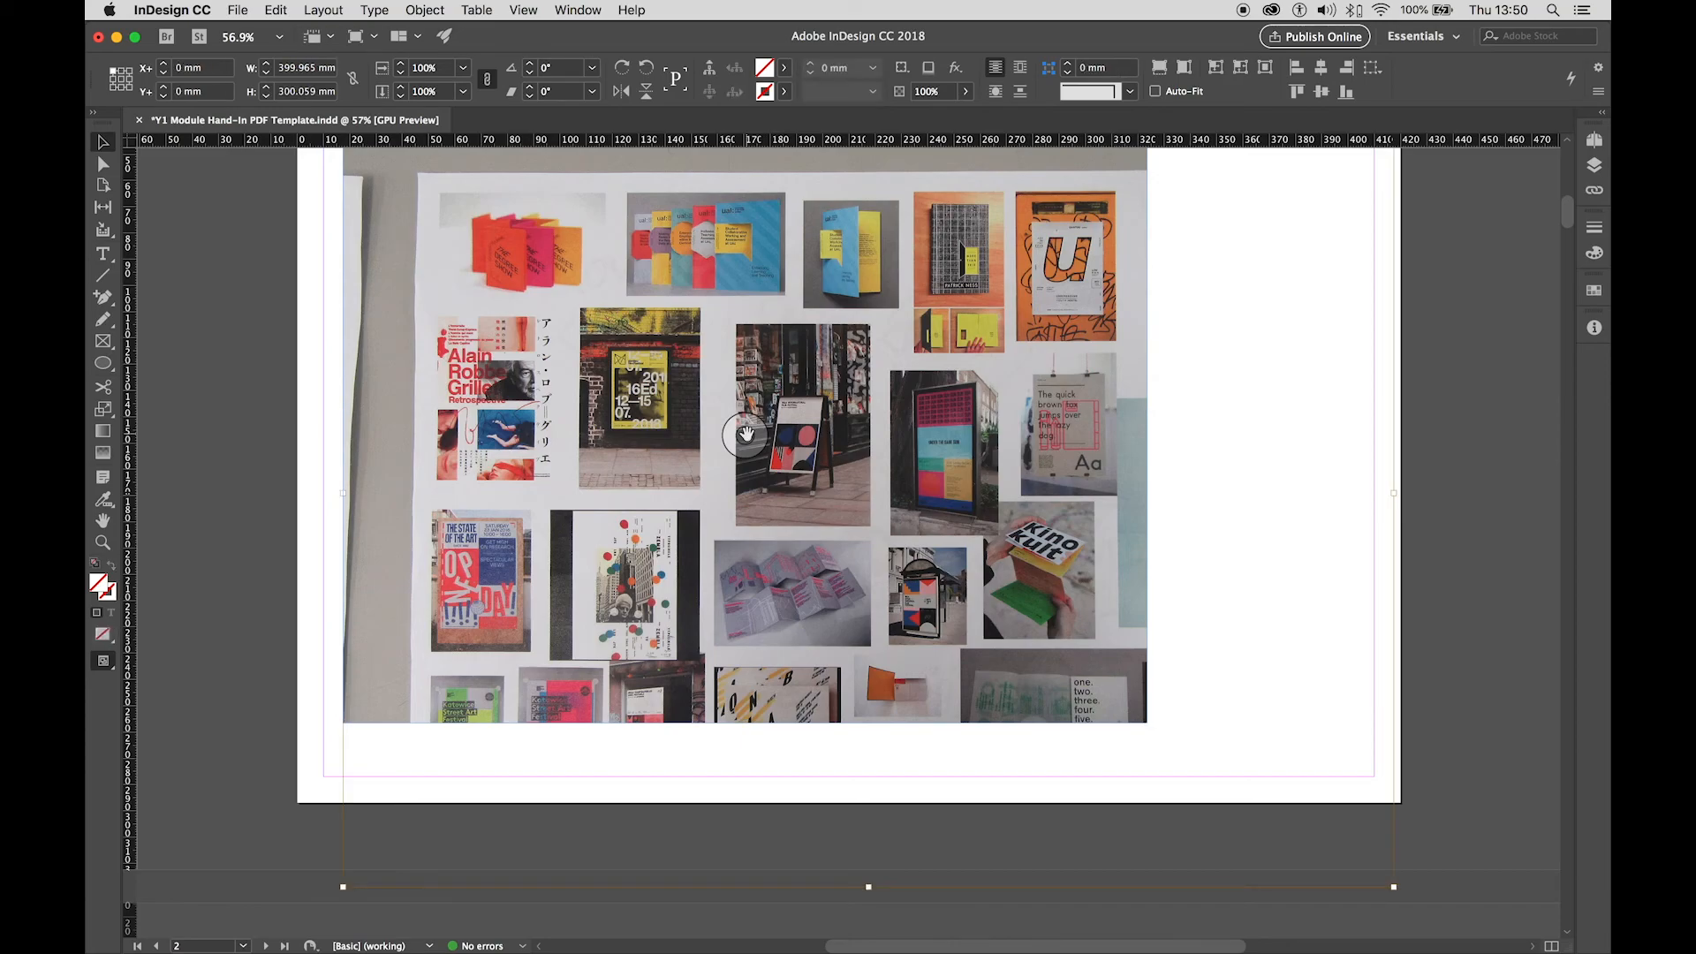
left_click_drag(746, 433, 867, 553)
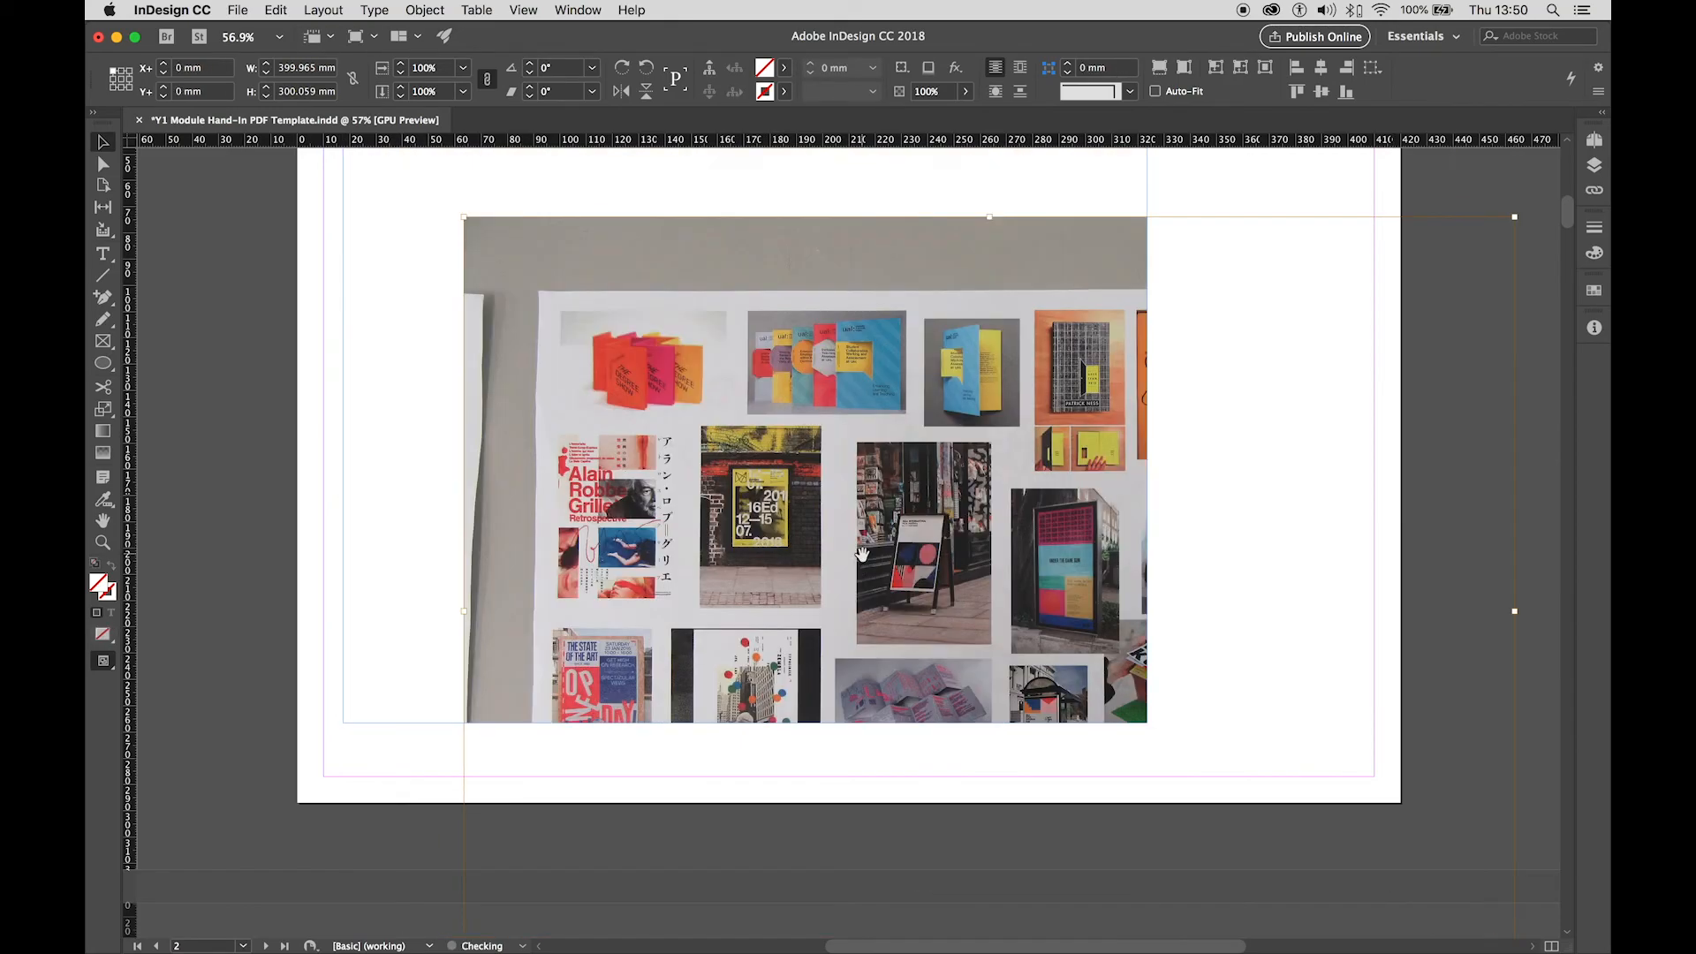
left_click_drag(751, 437, 556, 399)
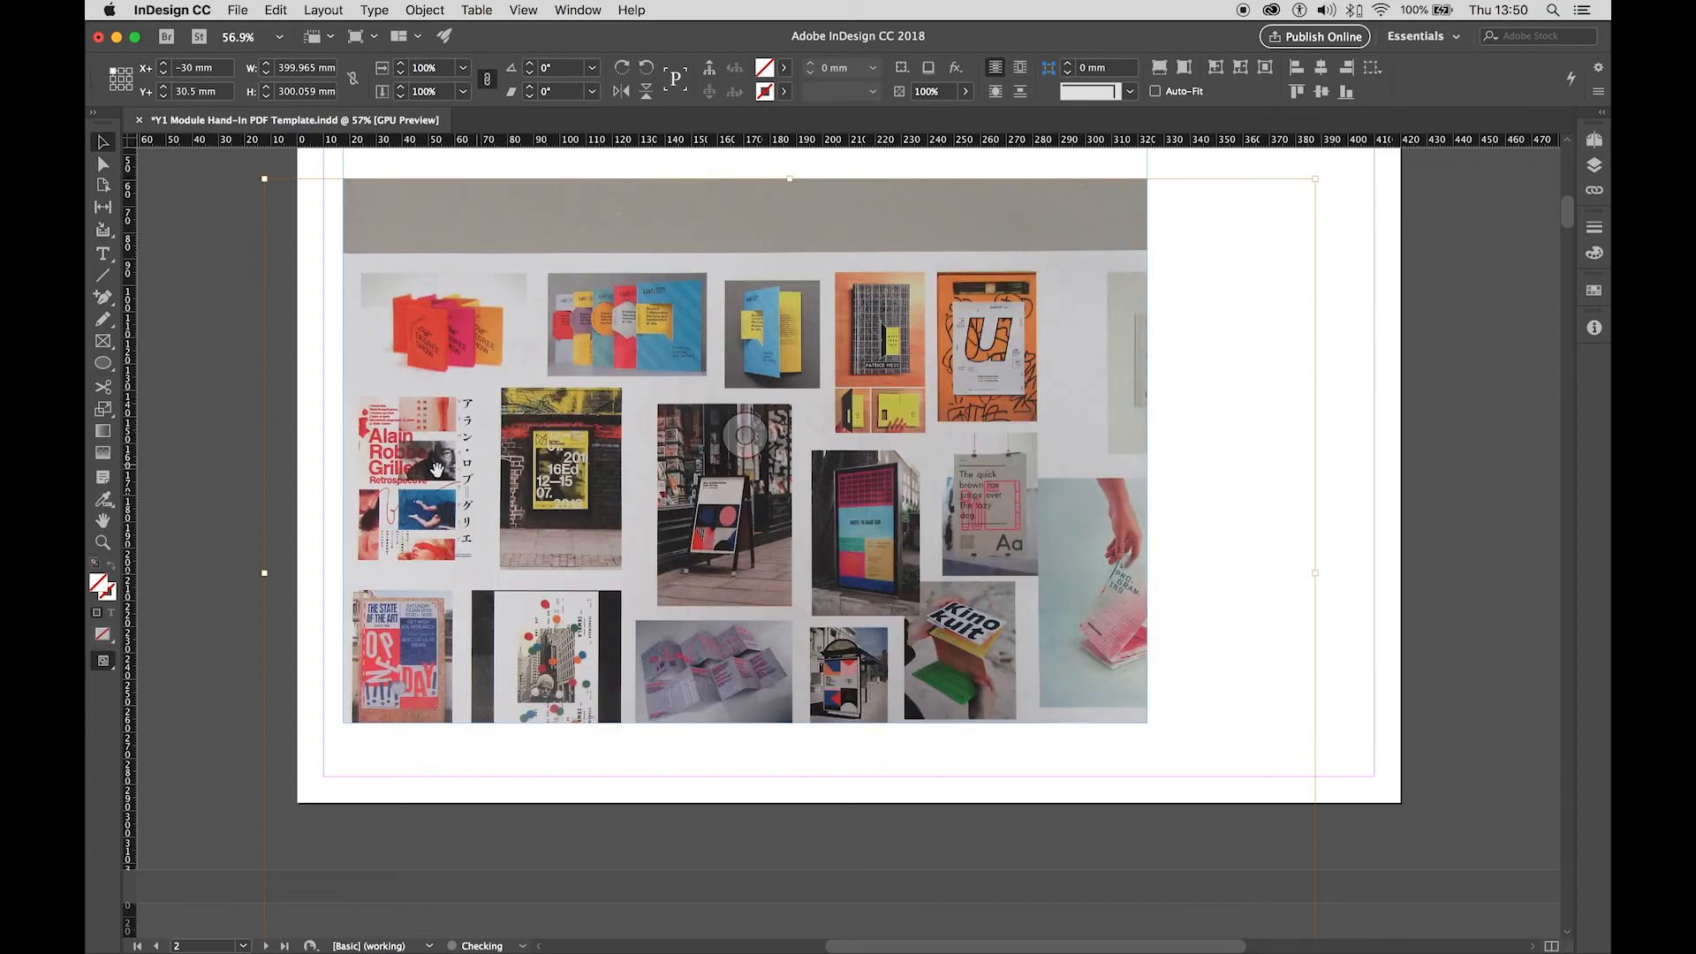
left_click(203, 475)
Move the frame together with its image to about X 42 mm, Y 48 mm on page 2.
left_click_drag(753, 353, 854, 407)
left_click(281, 448)
scroll(280, 449, "up", 5)
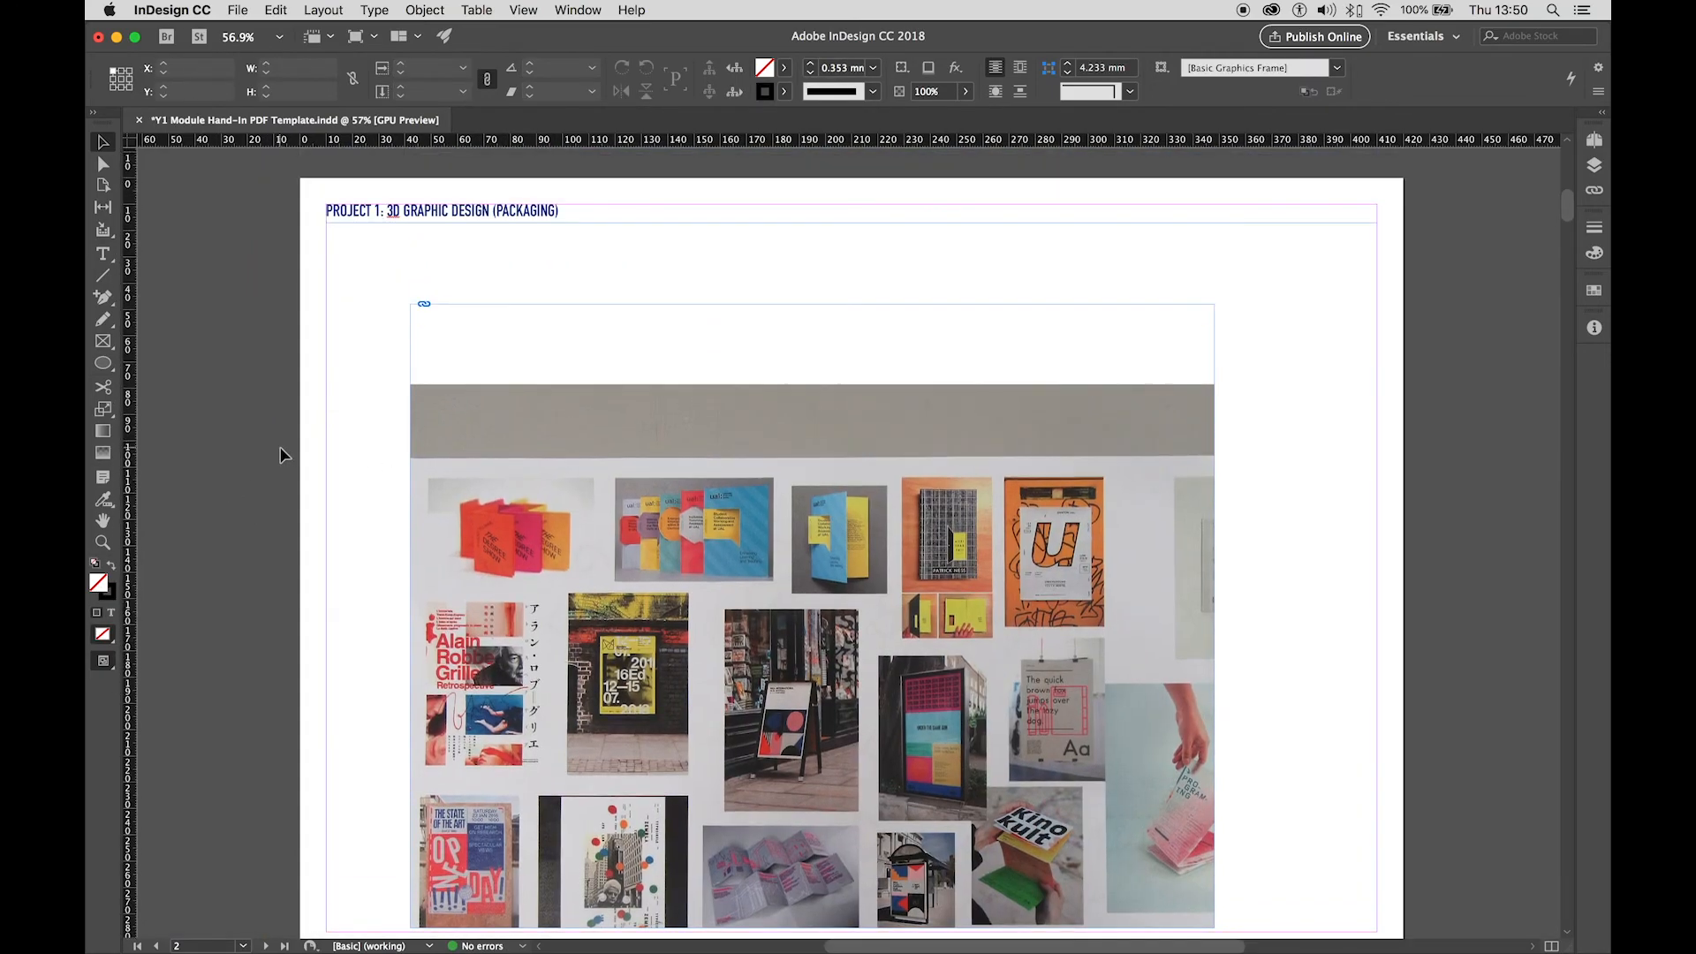
scroll(280, 449, "down", 3)
Resize the picture frame to 400 by 260 mm with its upper-left corner at X 10 mm, Y 27 mm, filling the margins below the heading.
left_click(492, 280)
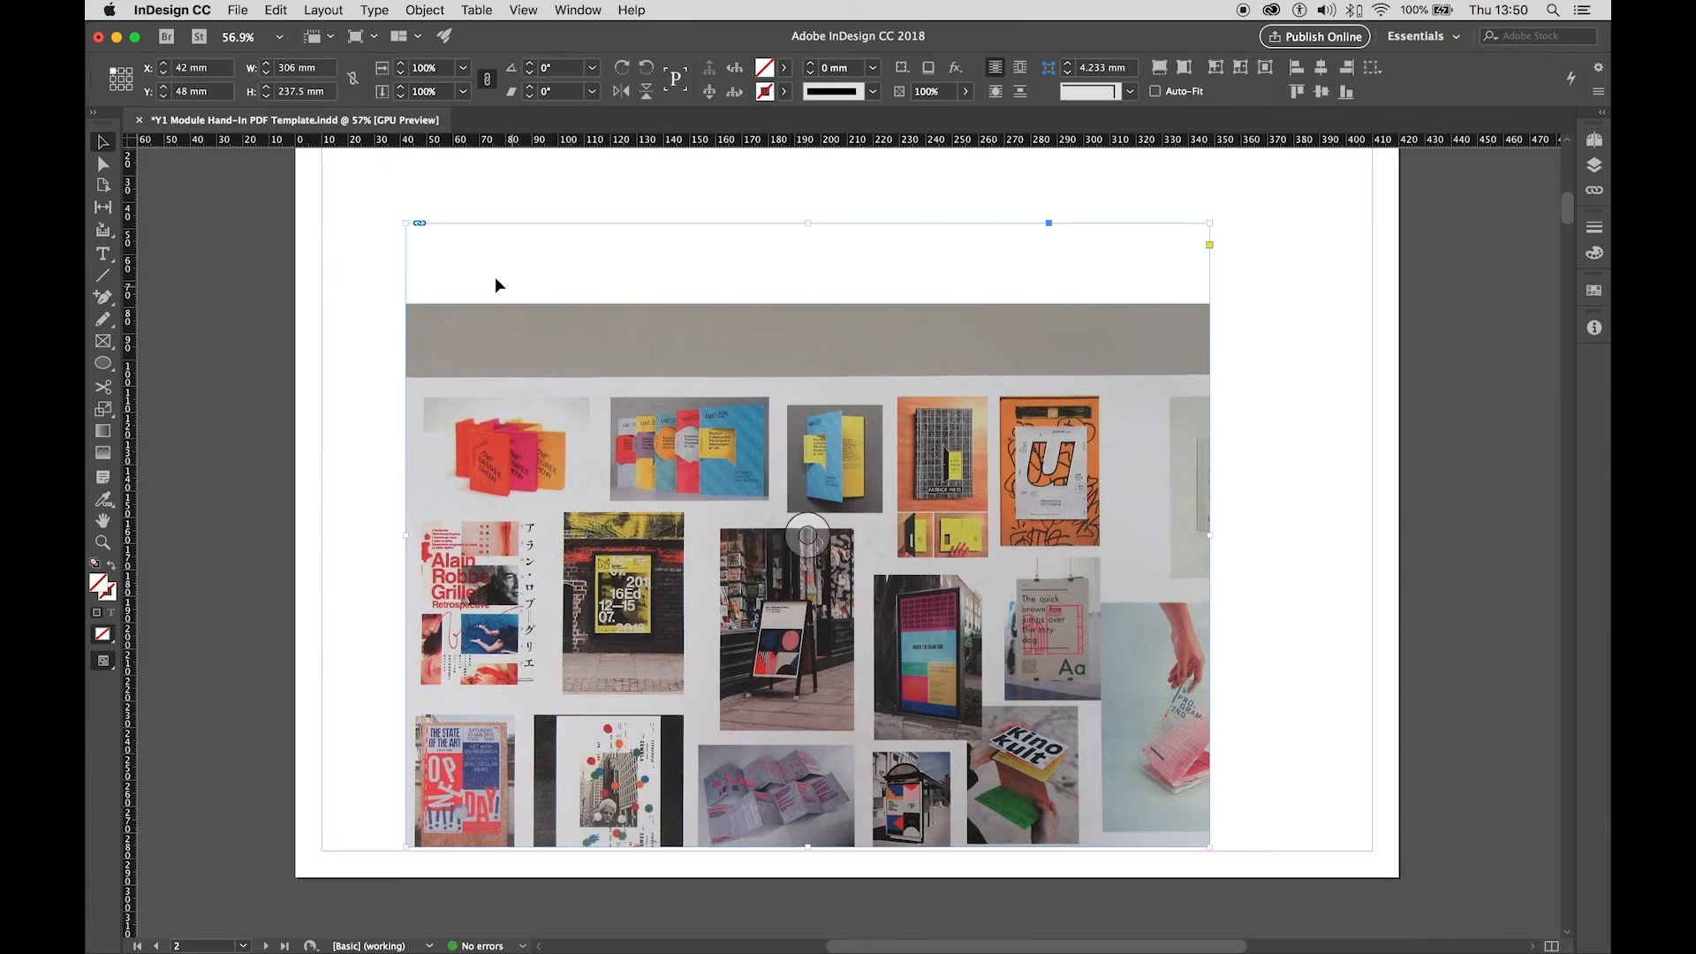
scroll(430, 280, "up", 2)
scroll(427, 277, "up", 1)
left_click_drag(425, 295, 340, 241)
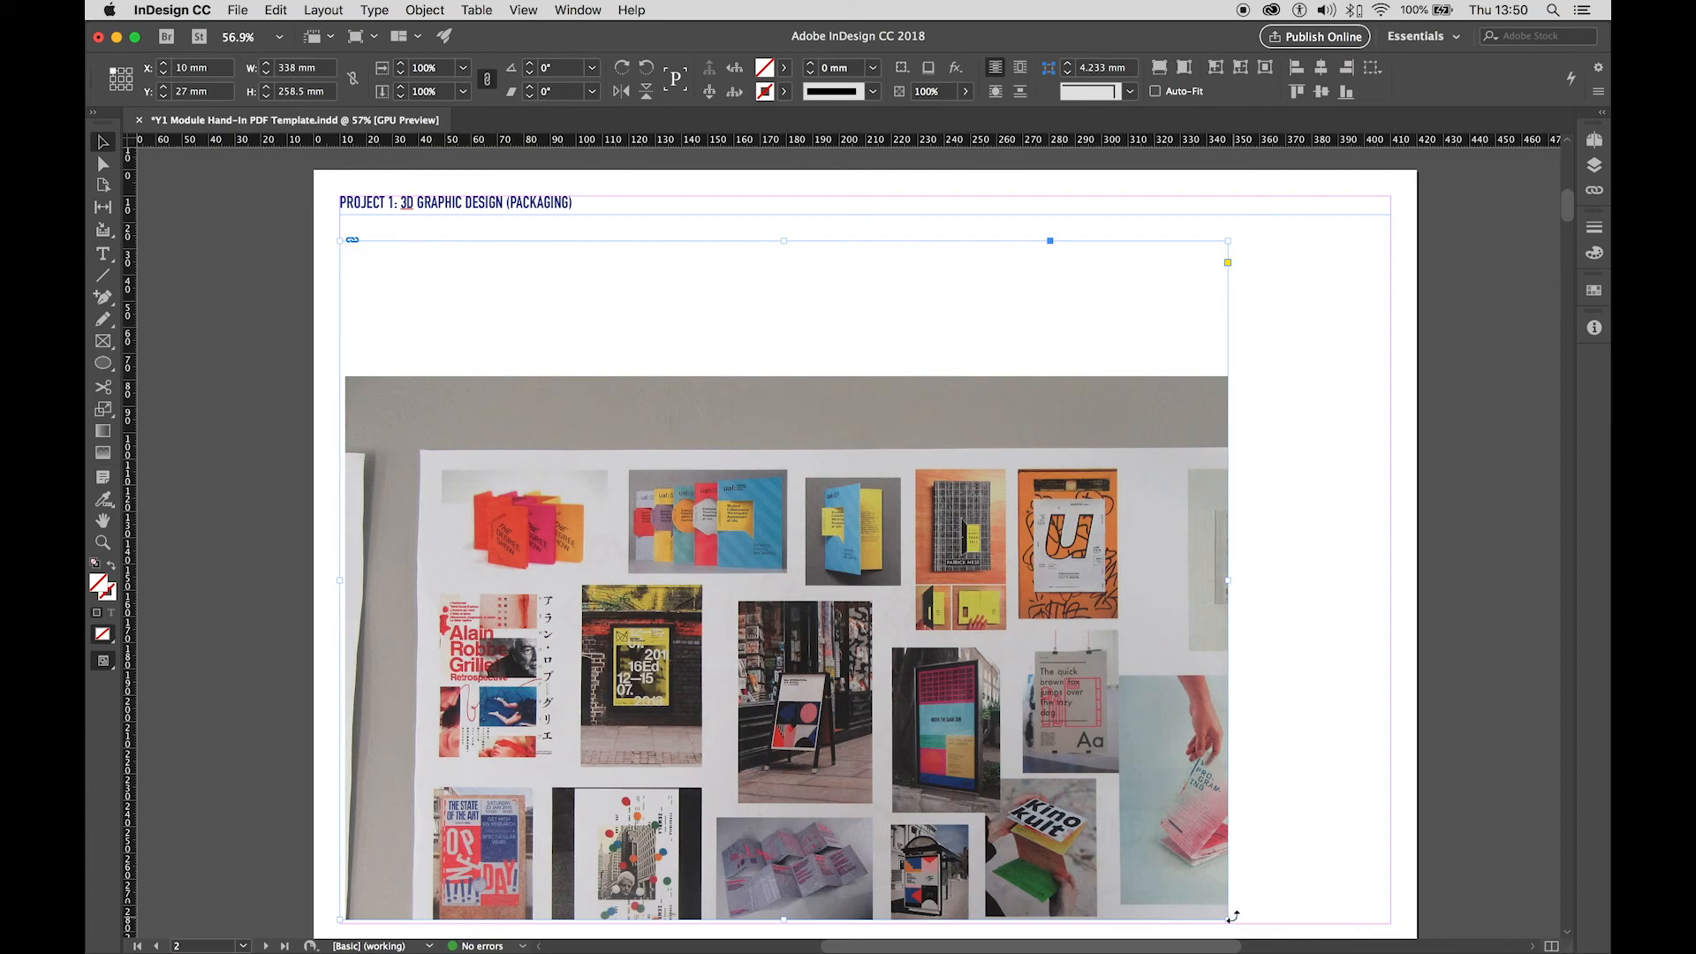
left_click_drag(1230, 918, 1390, 923)
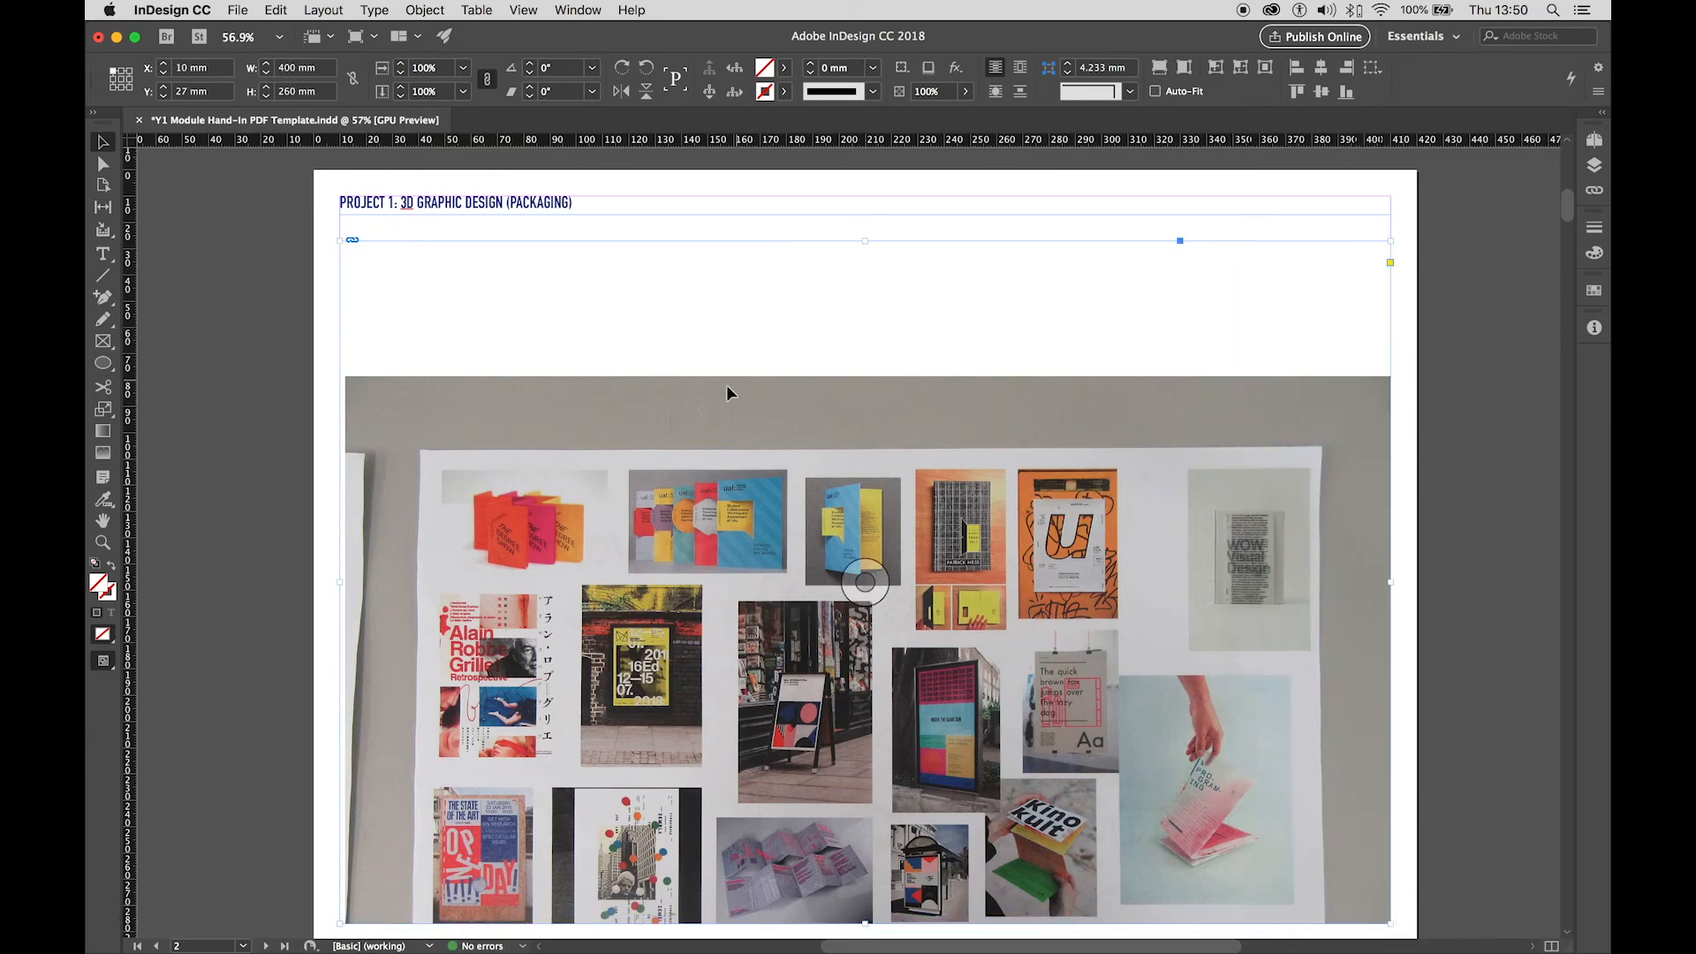
left_click(265, 270)
Fit the image proportionally within the enlarged frame using Fit Content Proportionally.
scroll(331, 280, "down", 2)
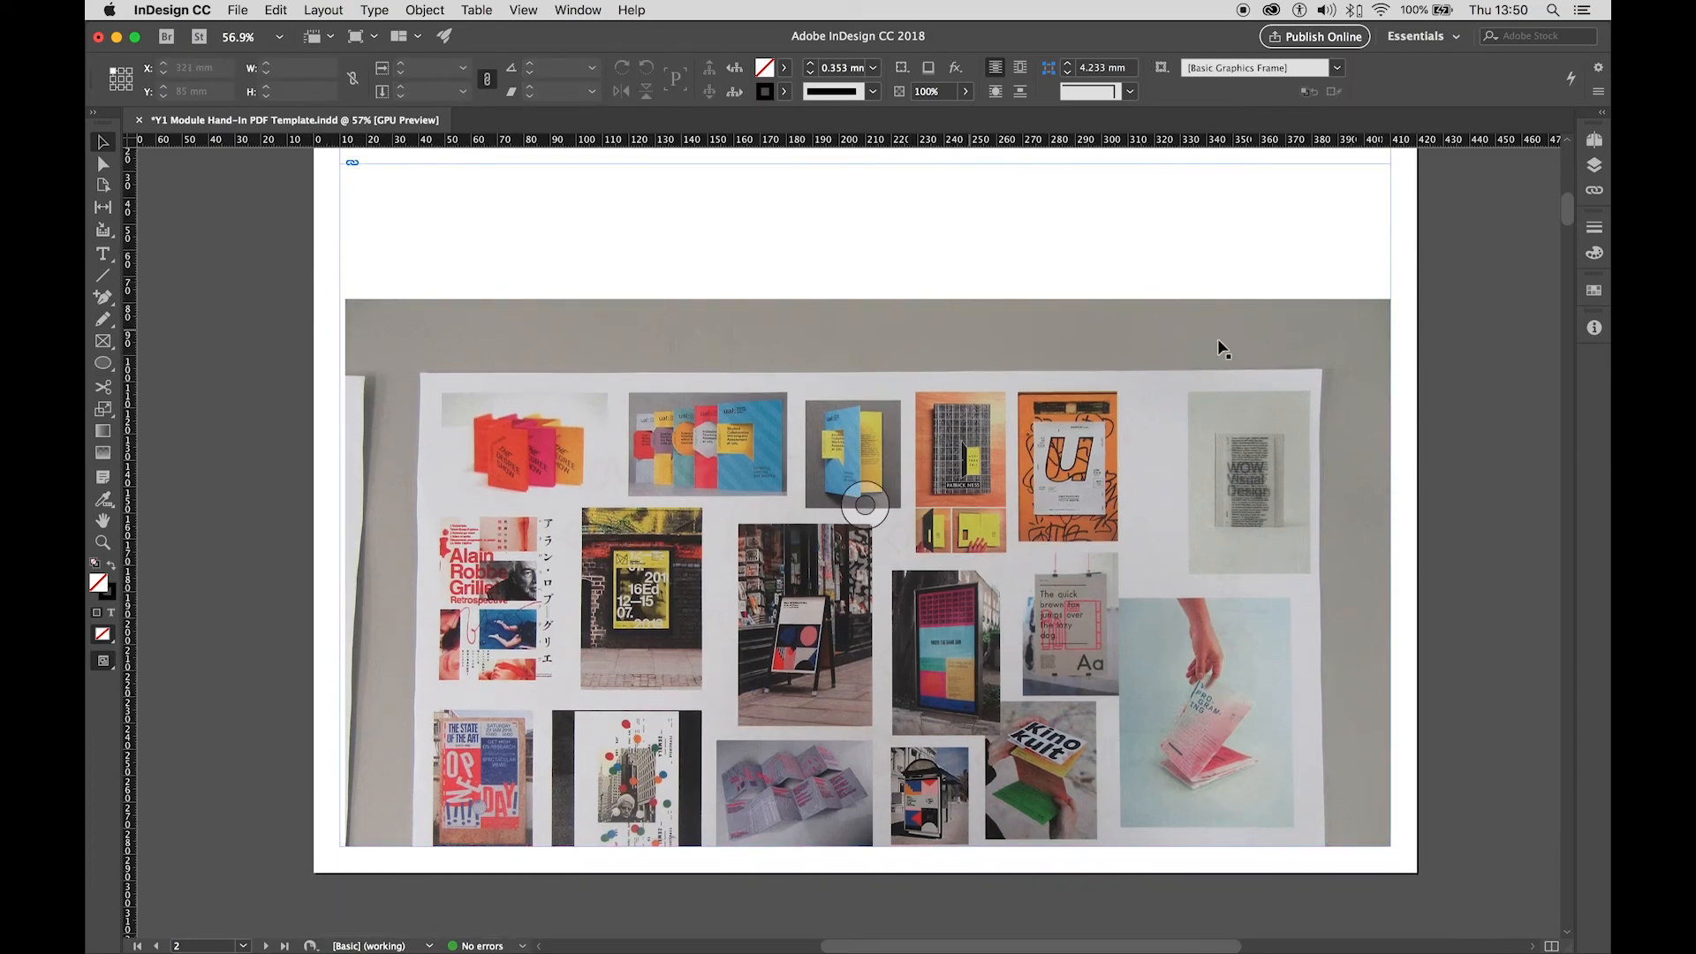
left_click(942, 347)
right_click(942, 345)
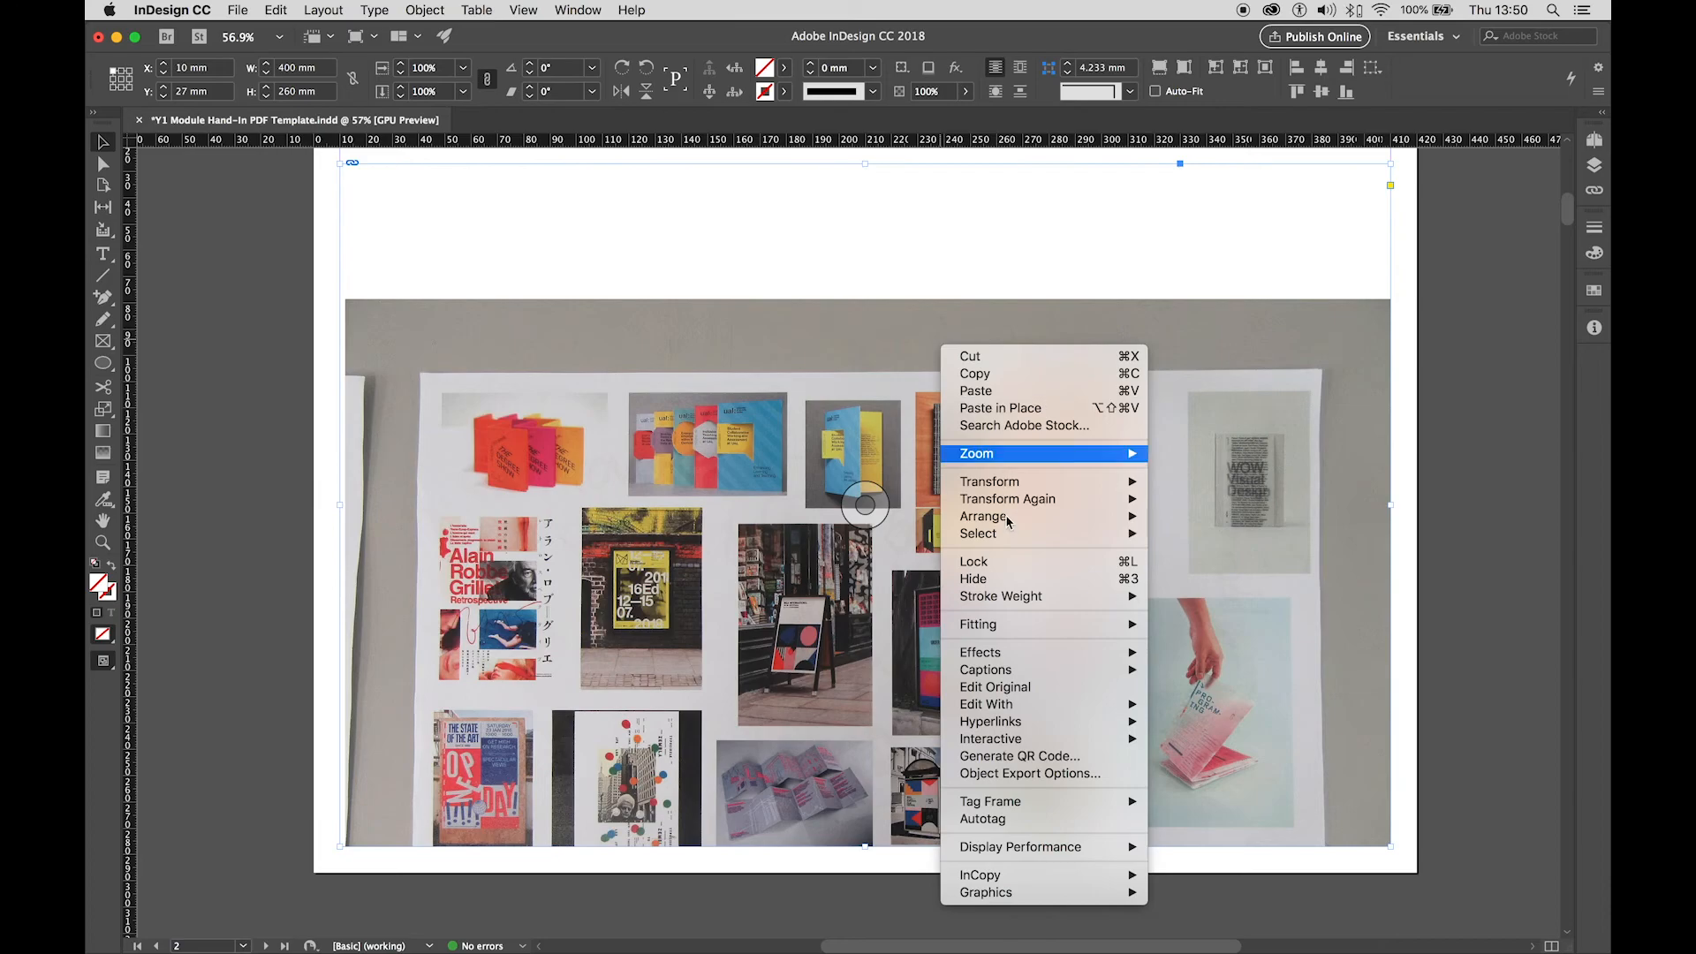
mouse_move(986, 625)
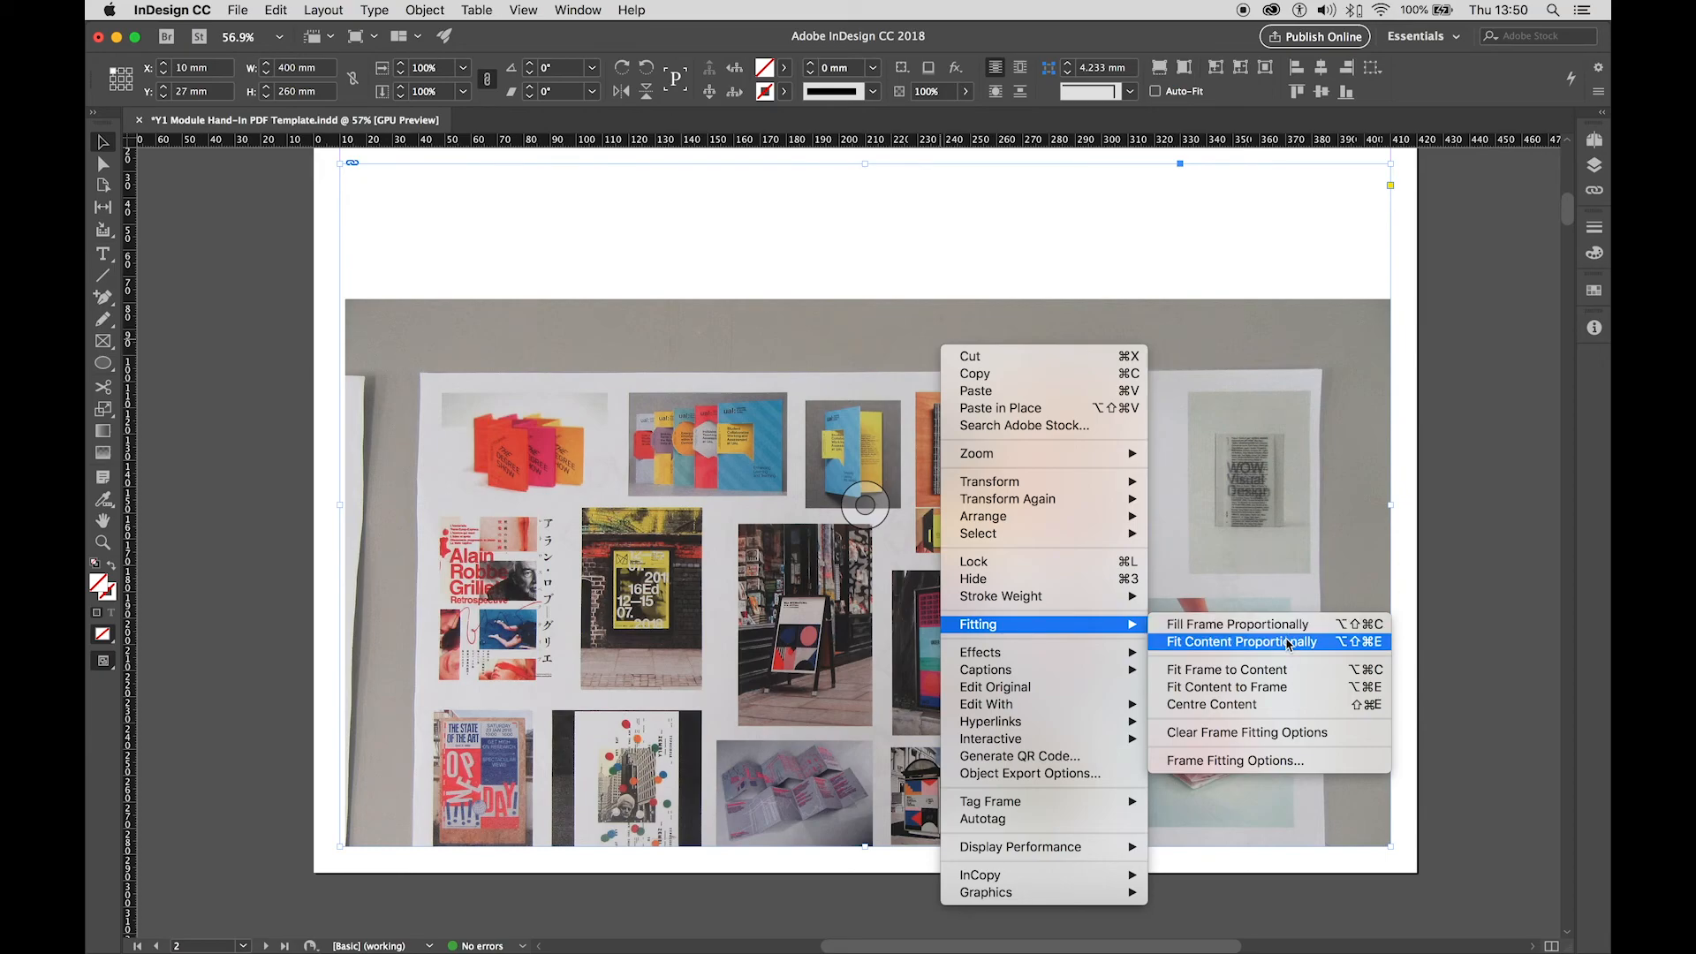
left_click(1380, 647)
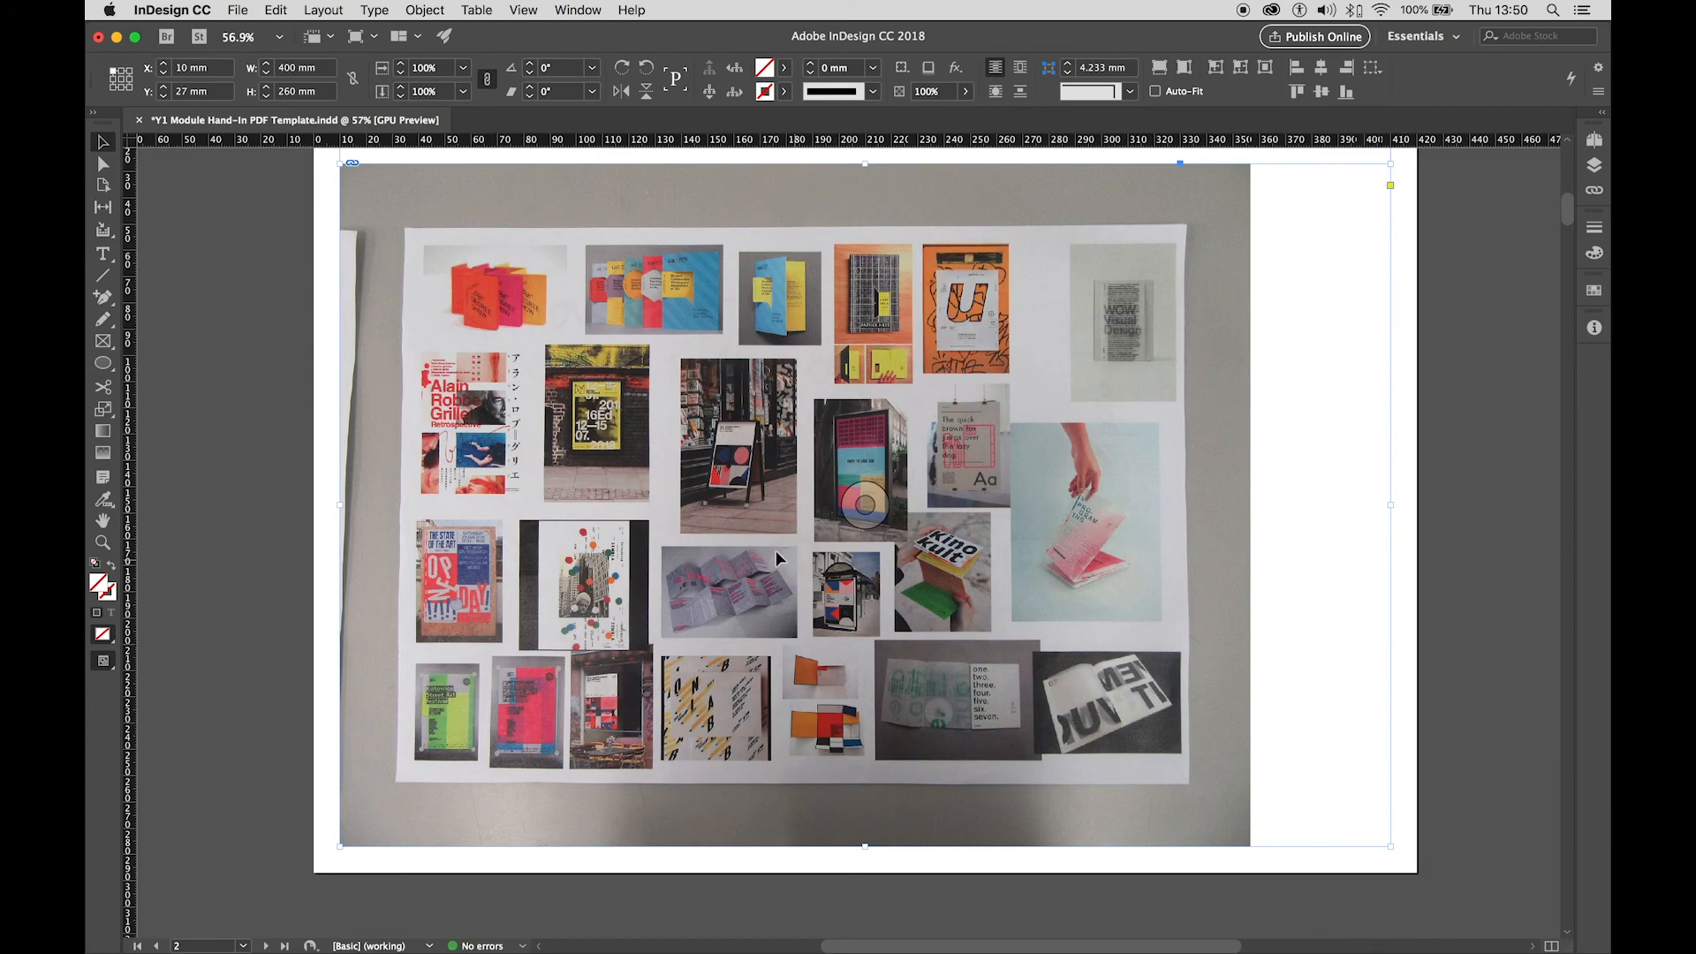
Centre the image within its frame using Centre Content and deselect it.
right_click(890, 410)
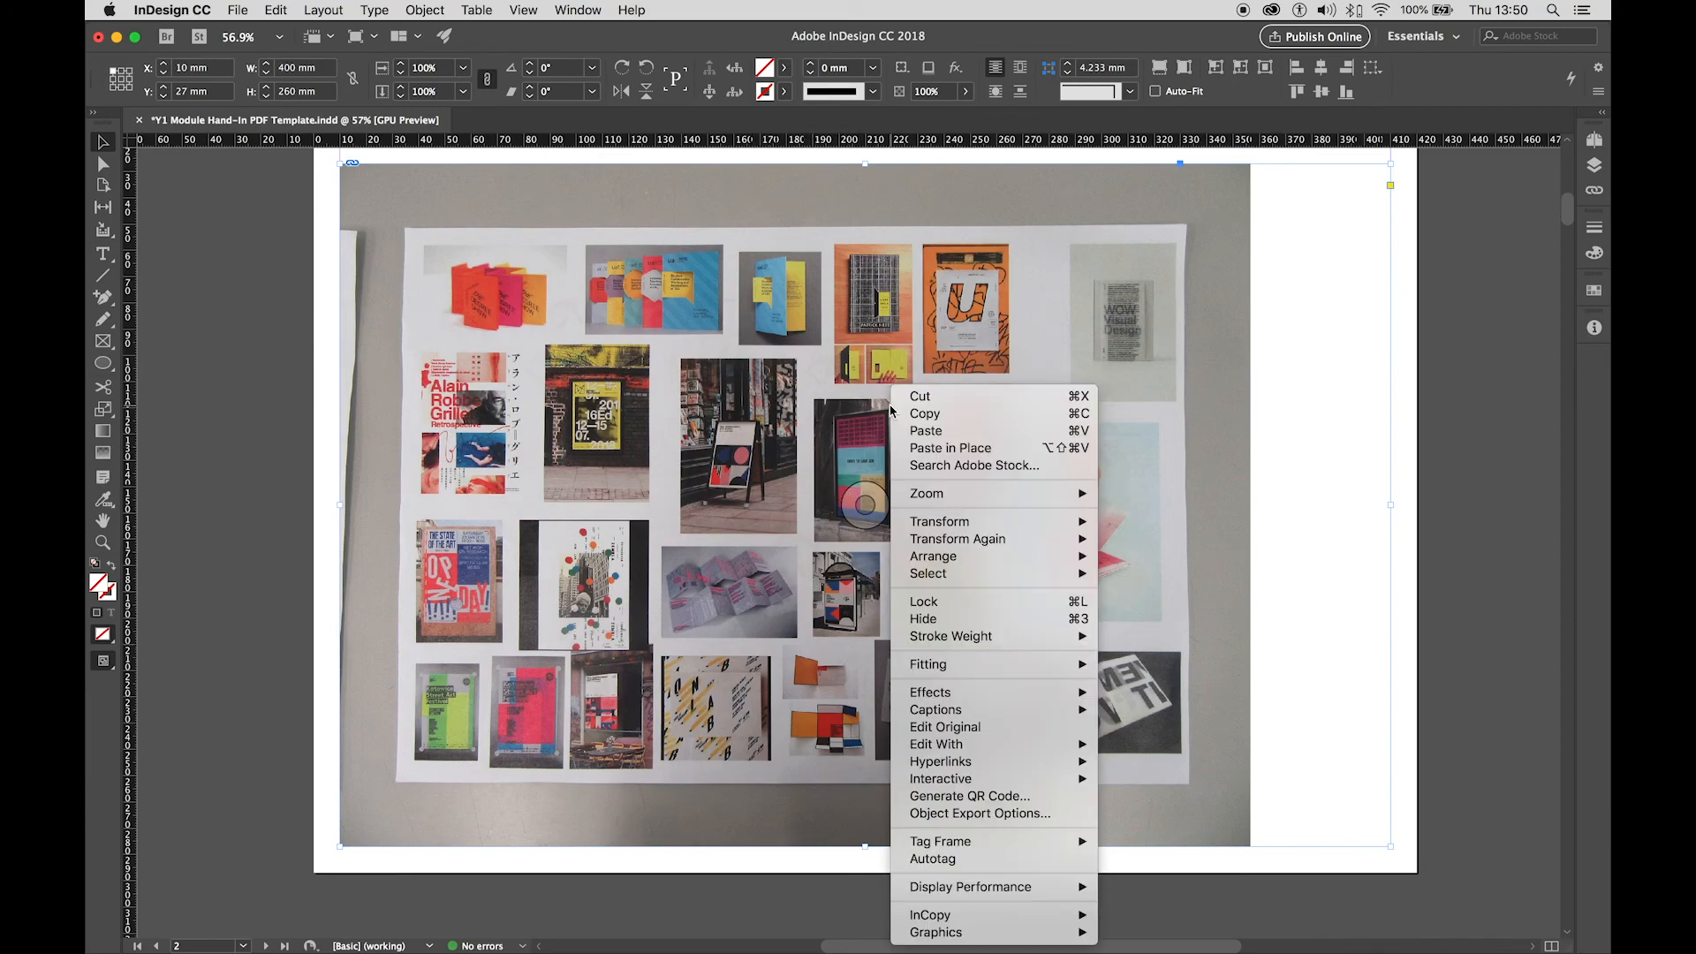
mouse_move(969, 668)
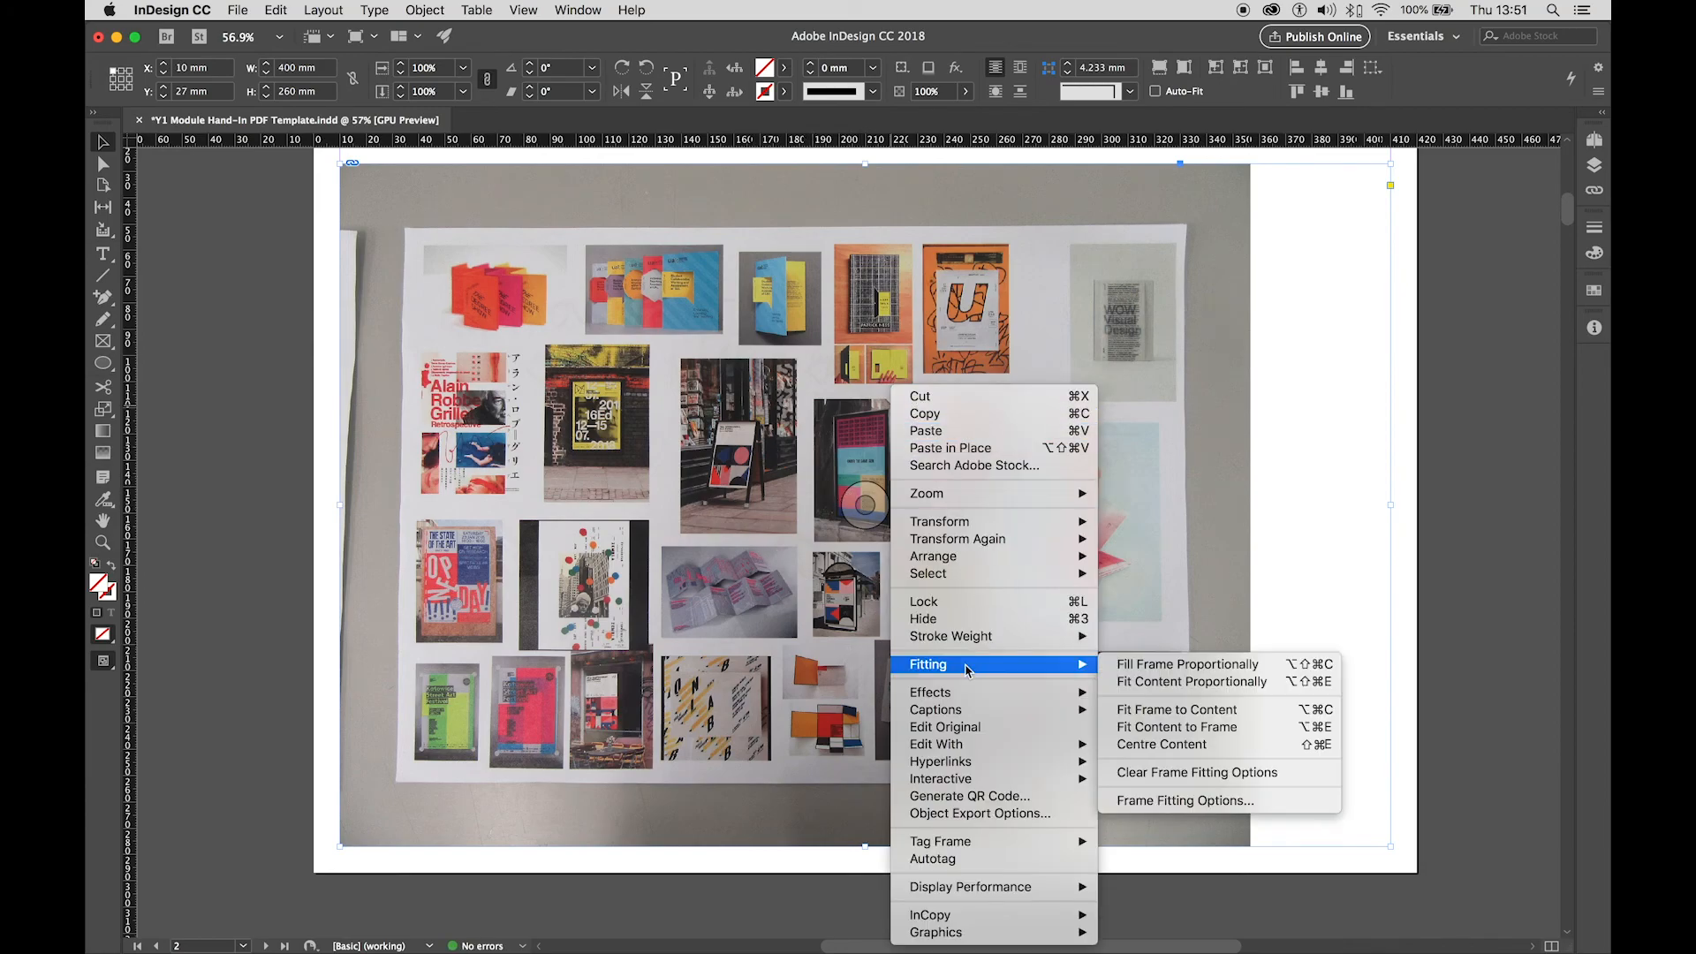
left_click(1153, 745)
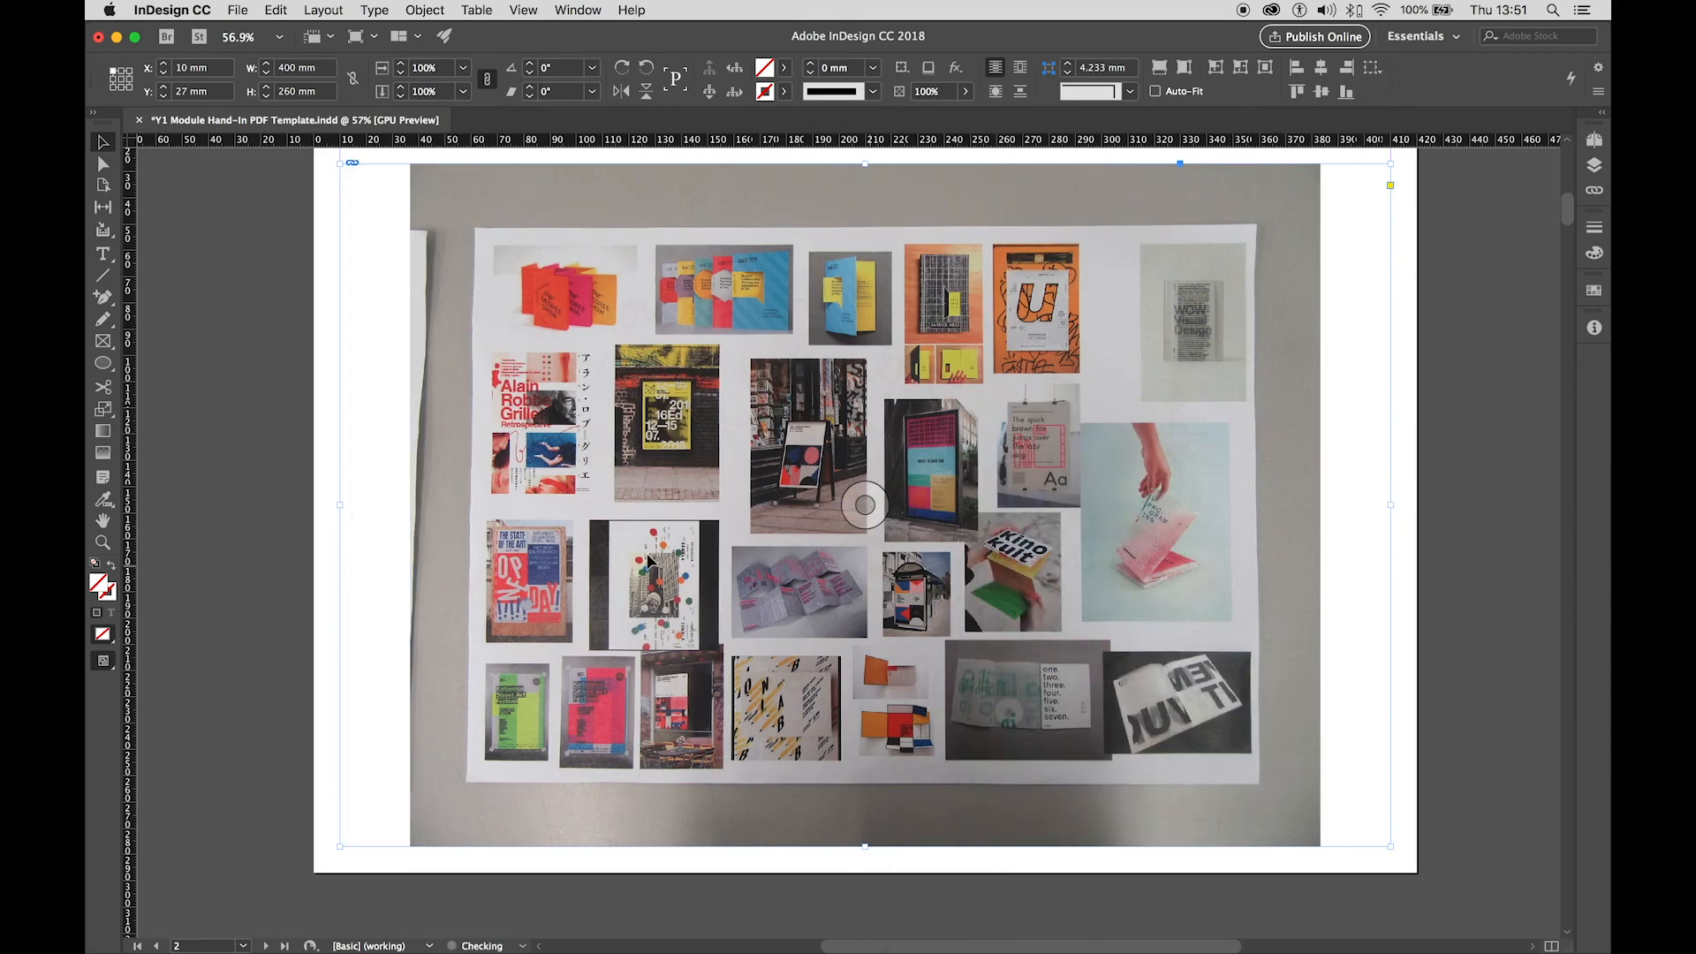
left_click(264, 510)
scroll(263, 505, "up", 3)
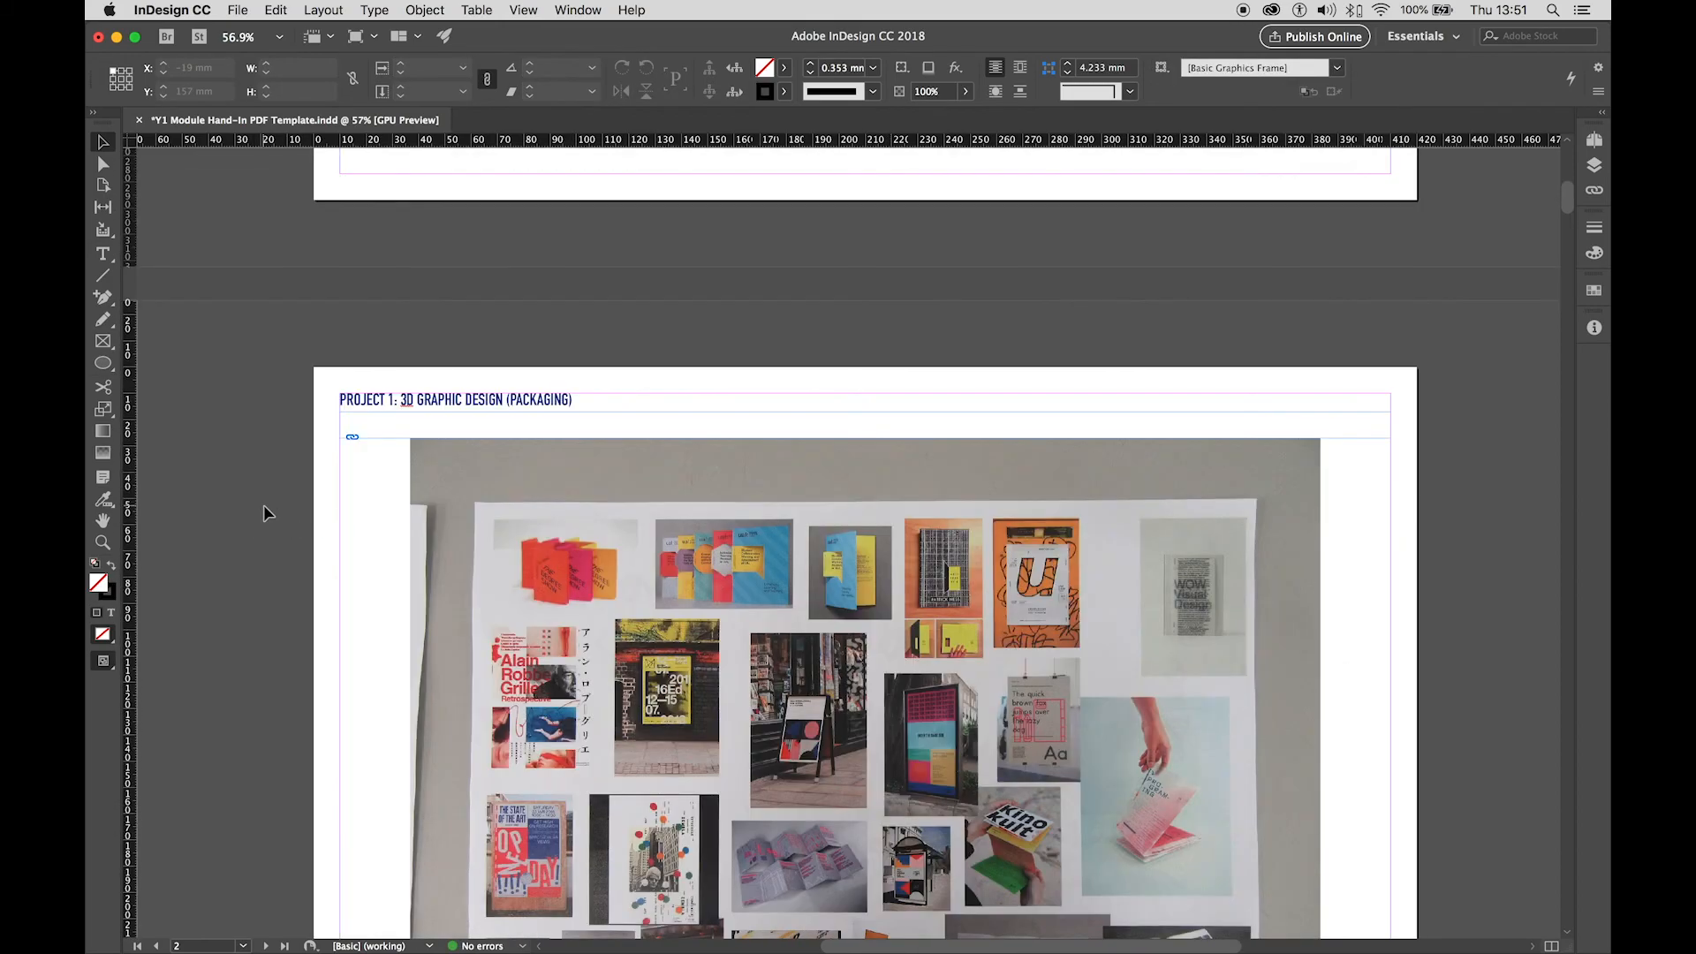
Enlarge the page 2 image to fill its whole frame using Fill Frame Proportionally.
scroll(263, 505, "down", 2)
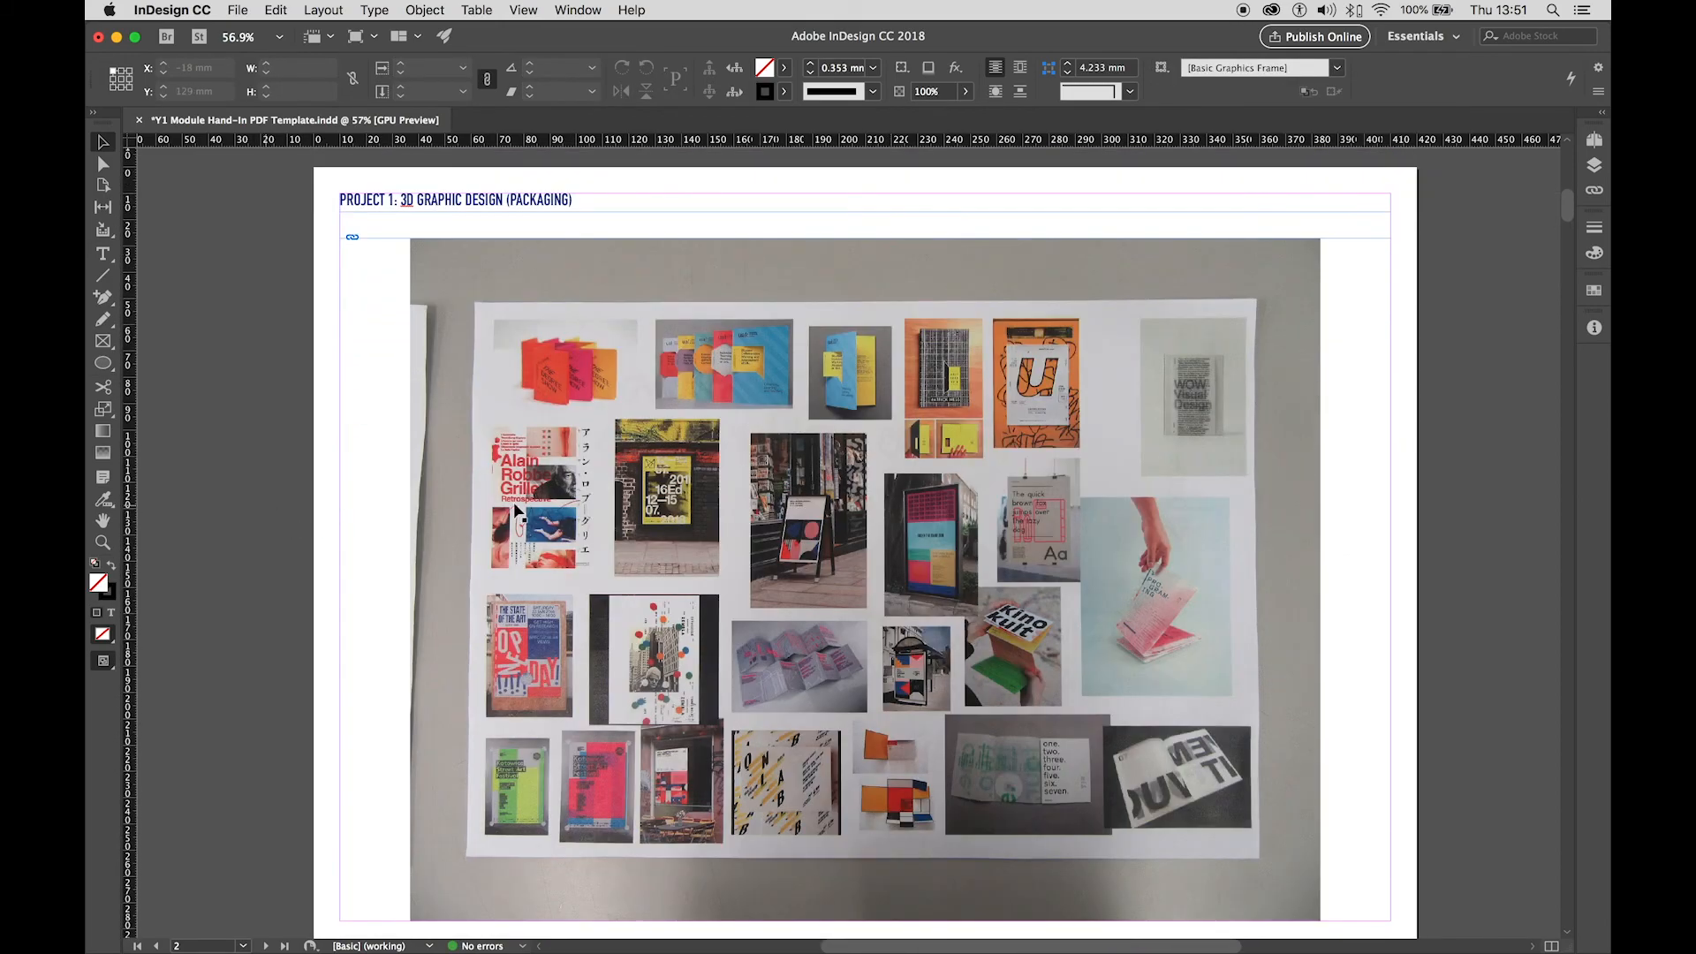
right_click(946, 542)
left_click(761, 587)
right_click(750, 587)
left_click(789, 574)
right_click(789, 574)
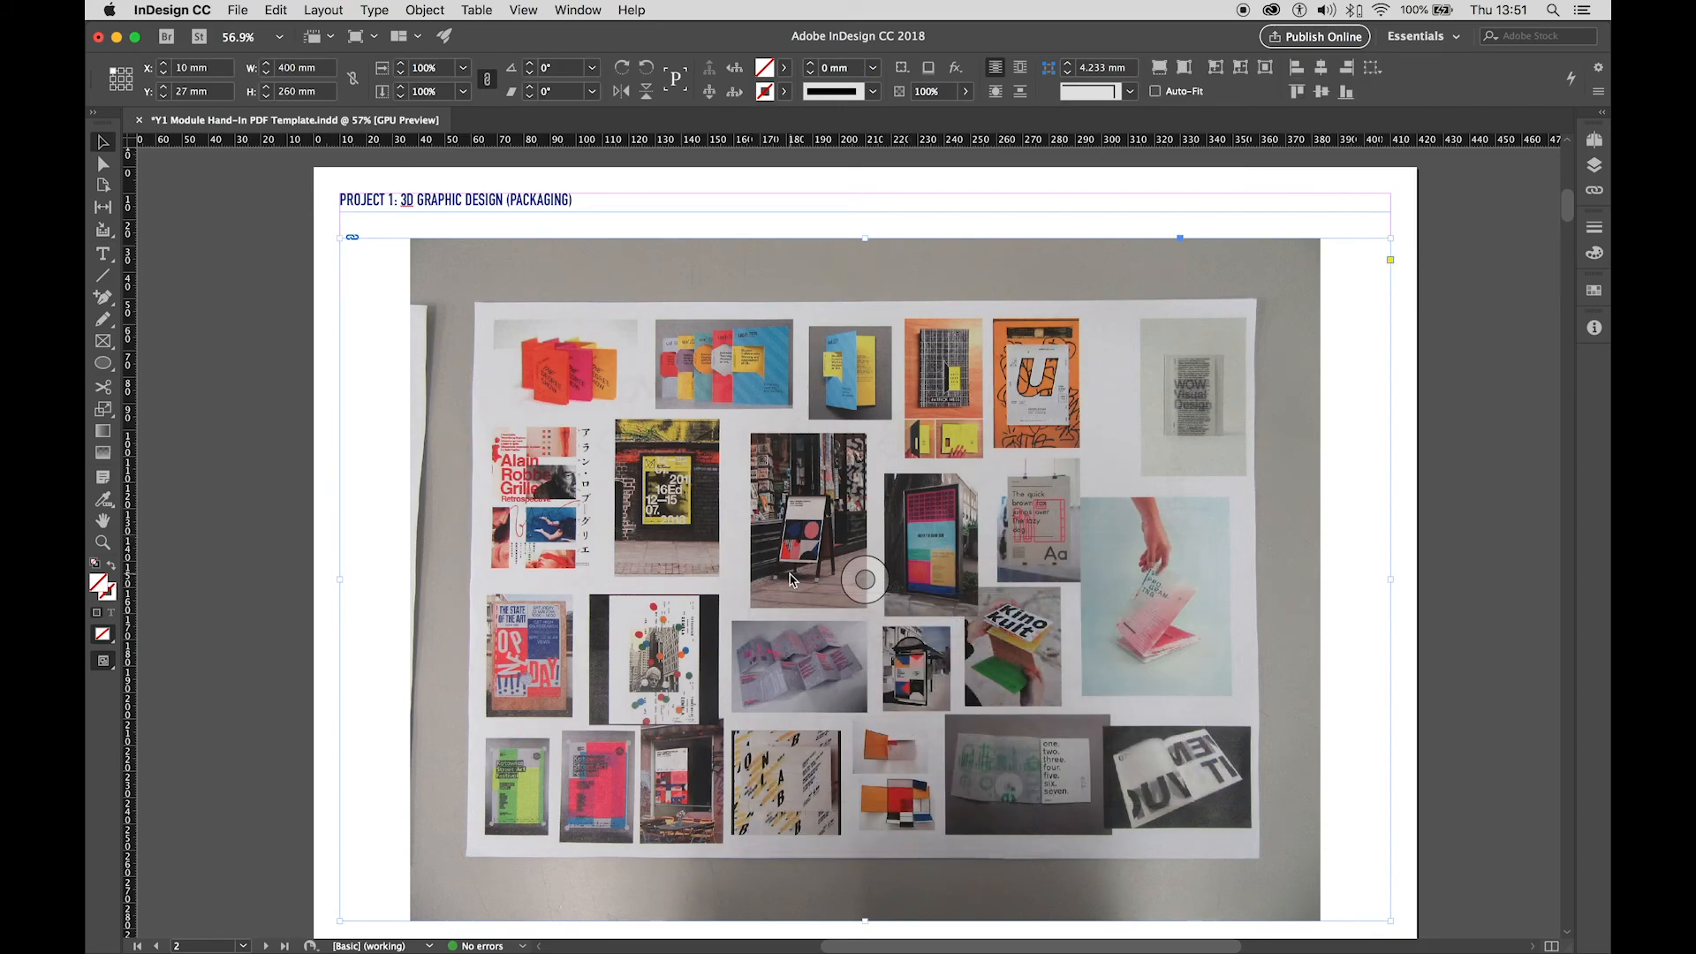
mouse_move(879, 677)
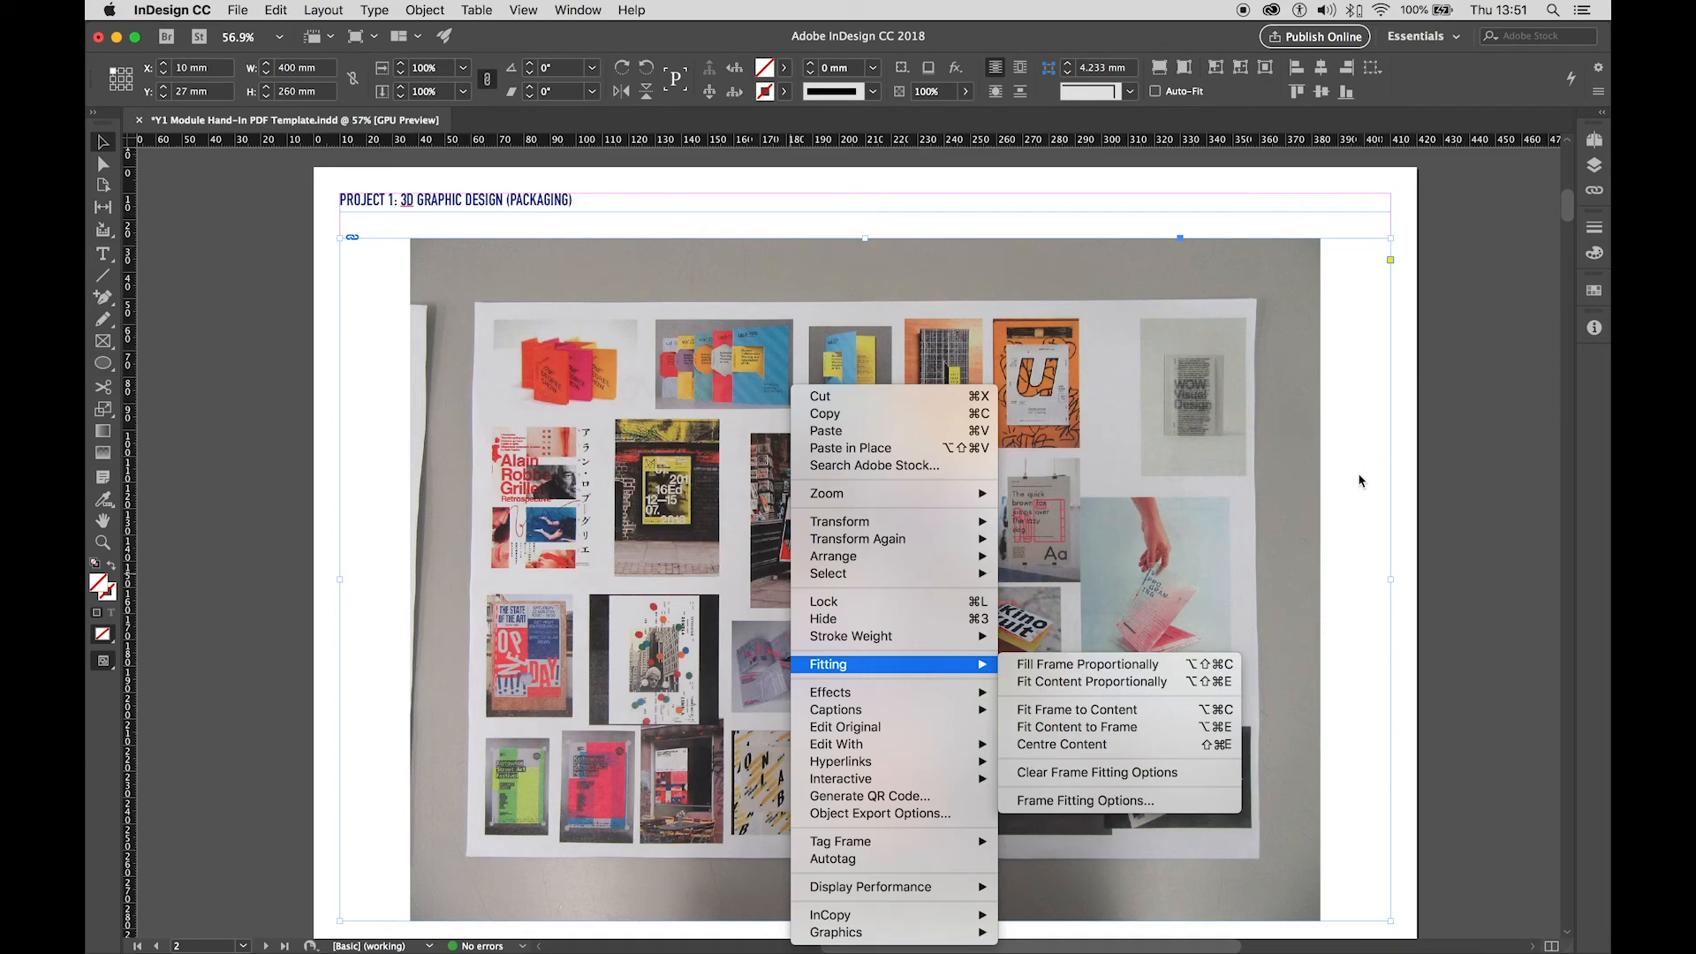
mouse_move(827, 671)
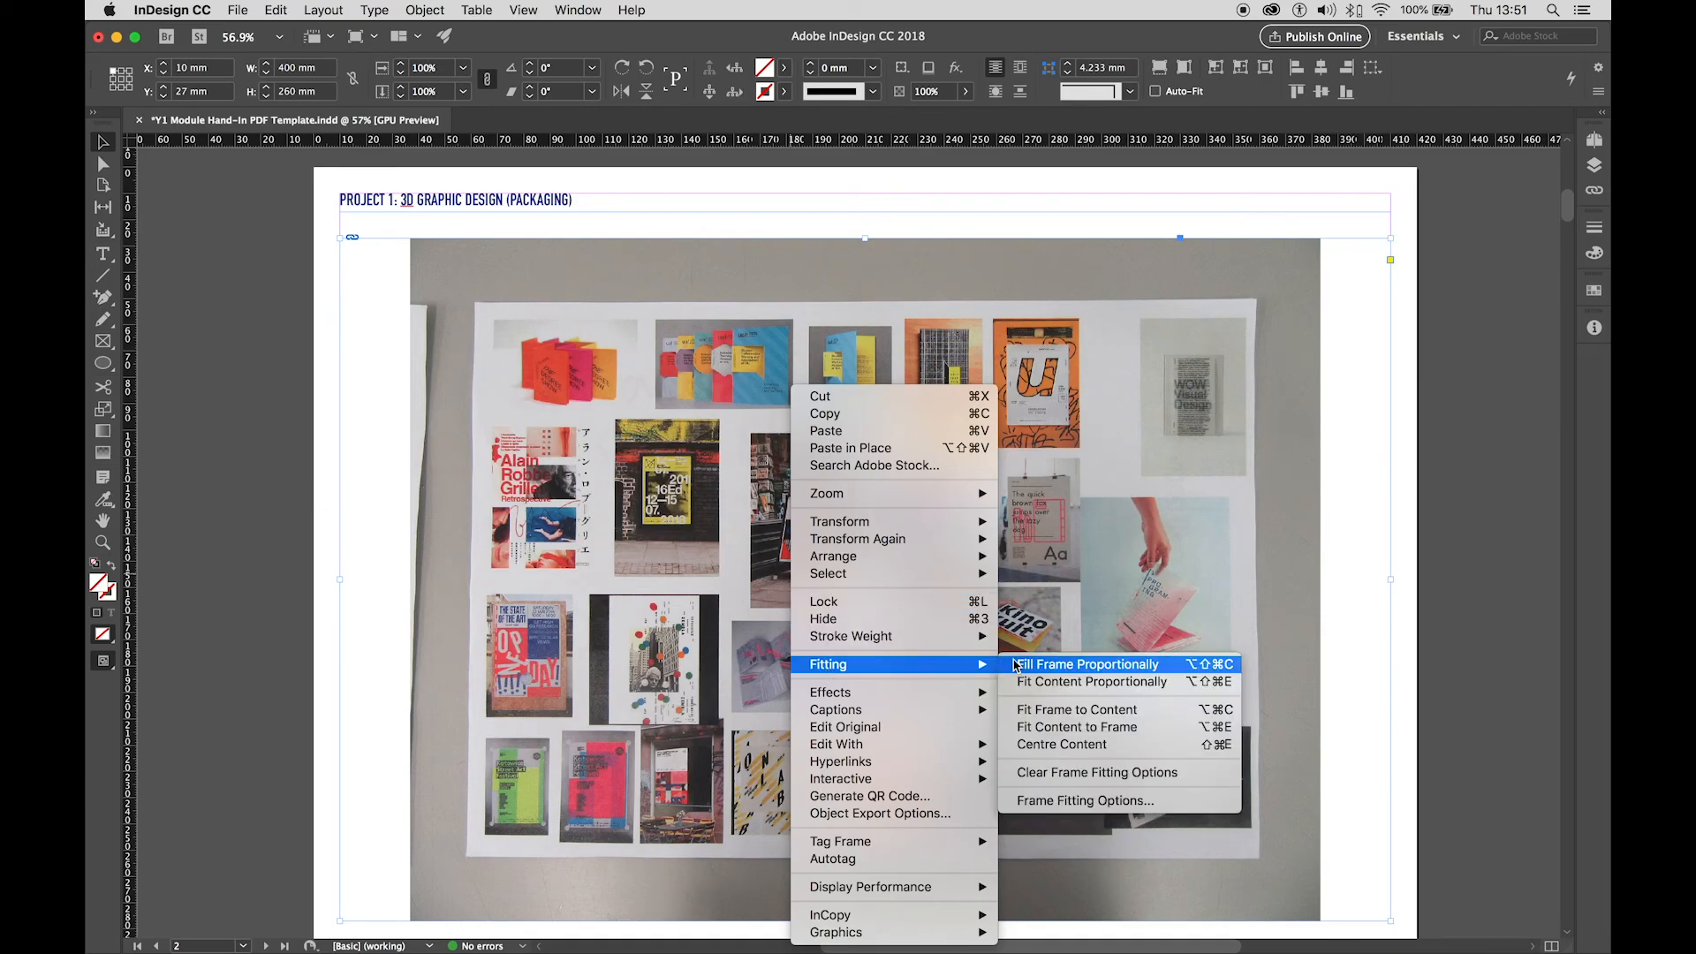
left_click(1015, 664)
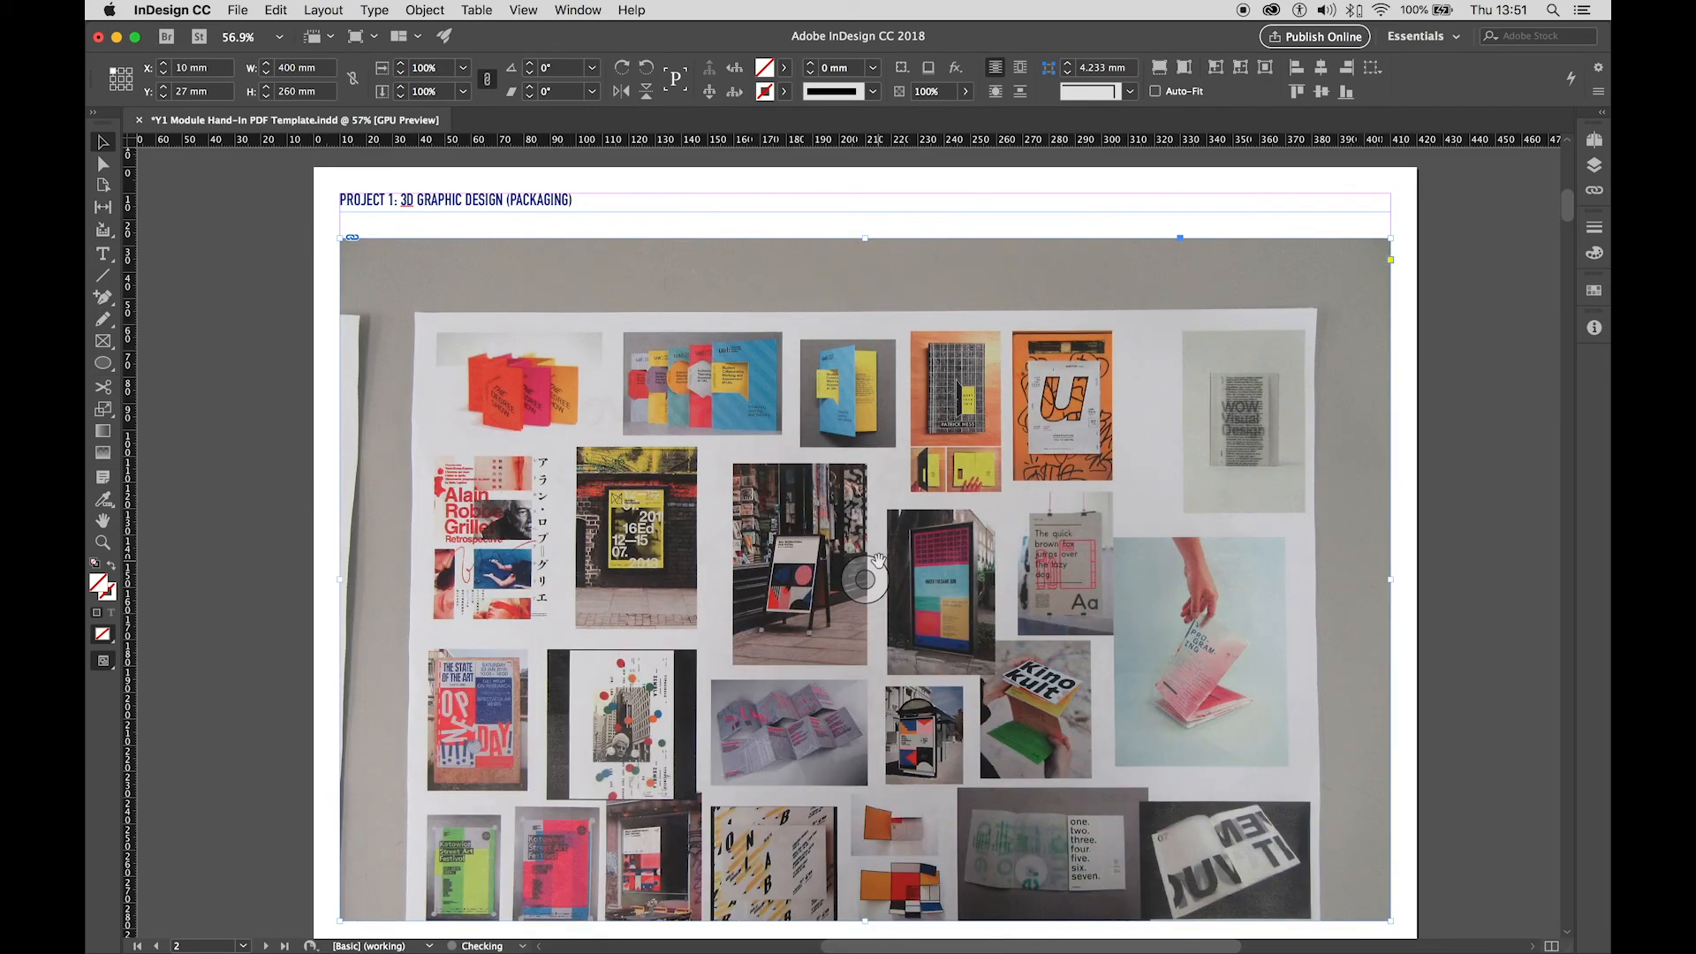
Shift the image upward inside its page 2 frame to a Y offset of -22.5 mm, and deselect it.
scroll(875, 539, "down", 3)
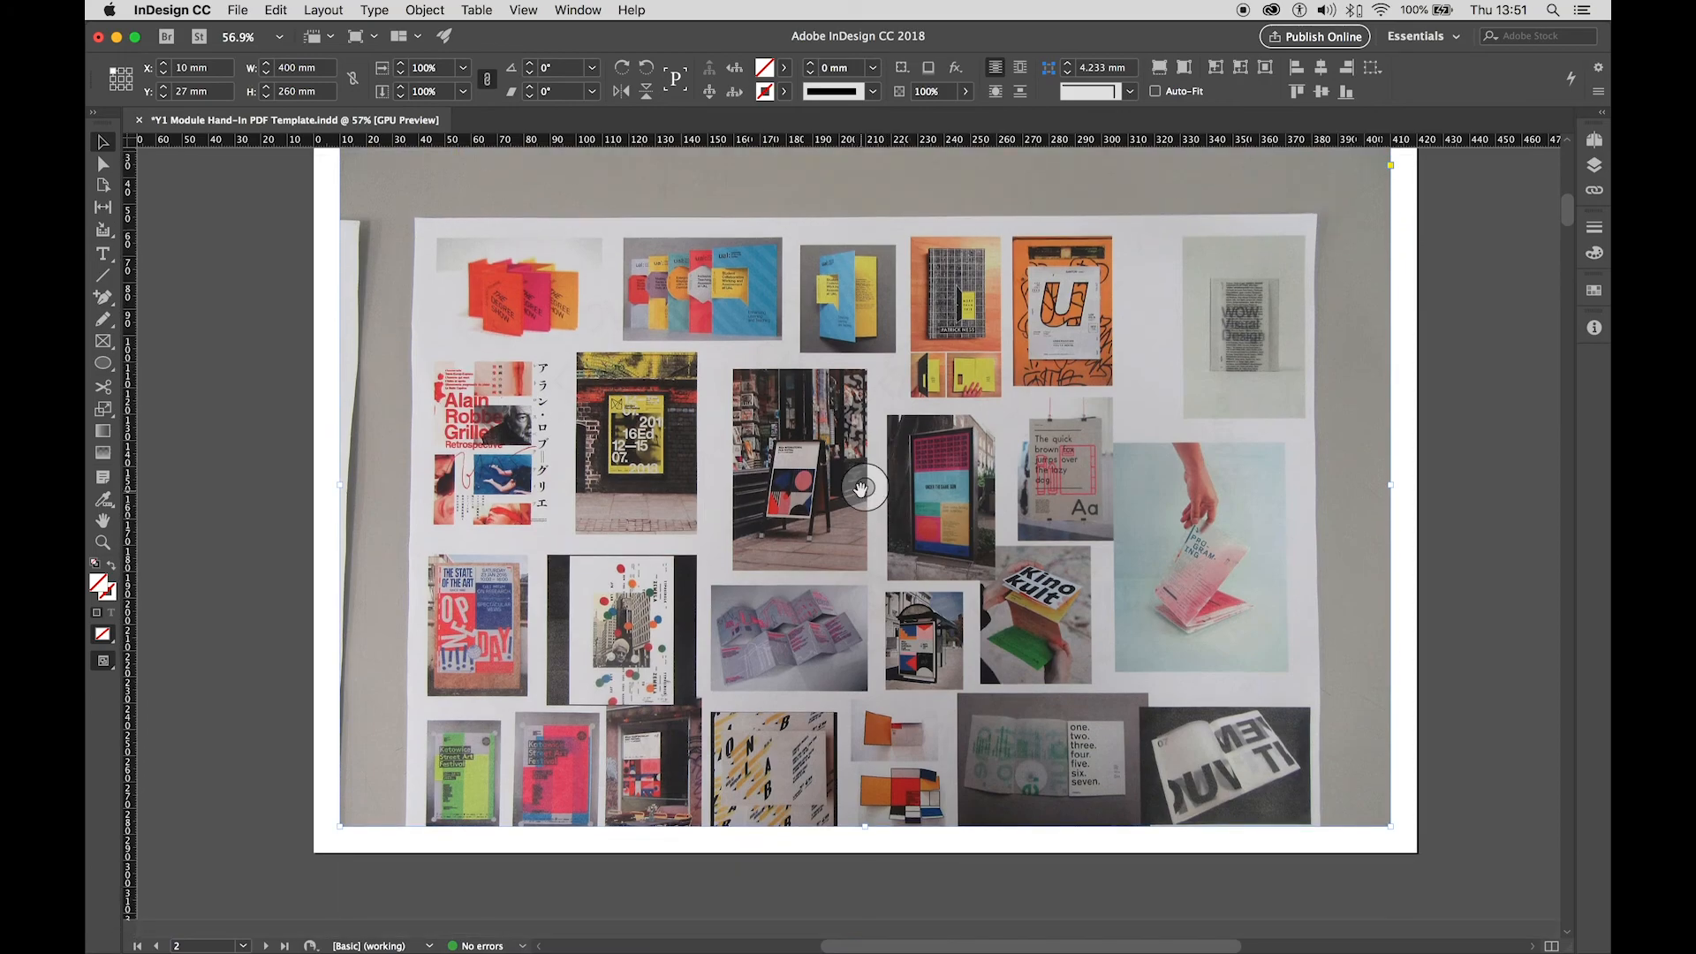
left_click(861, 488)
left_click_drag(866, 488, 869, 490)
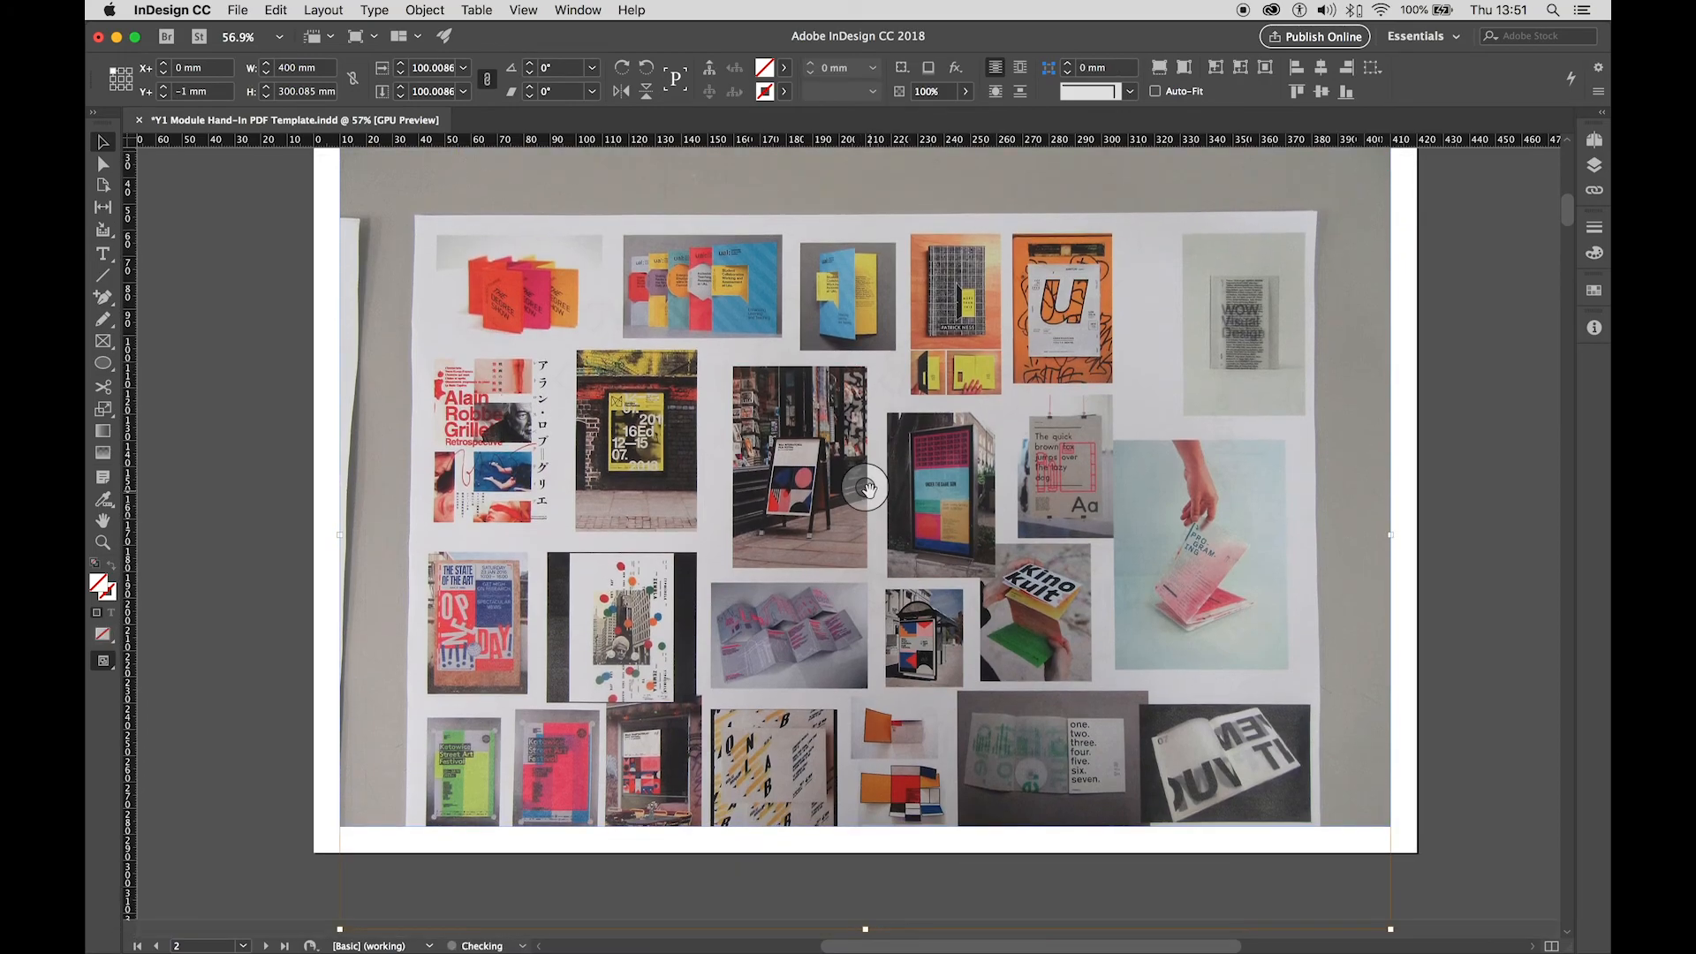
key("Up")
key("Up")
key("Up")
key("Up")
key("Up")
key("Up")
key("Up")
key("shift+Up")
key("shift+Up")
key("shift+Up")
key("shift+Up")
key("shift+Up")
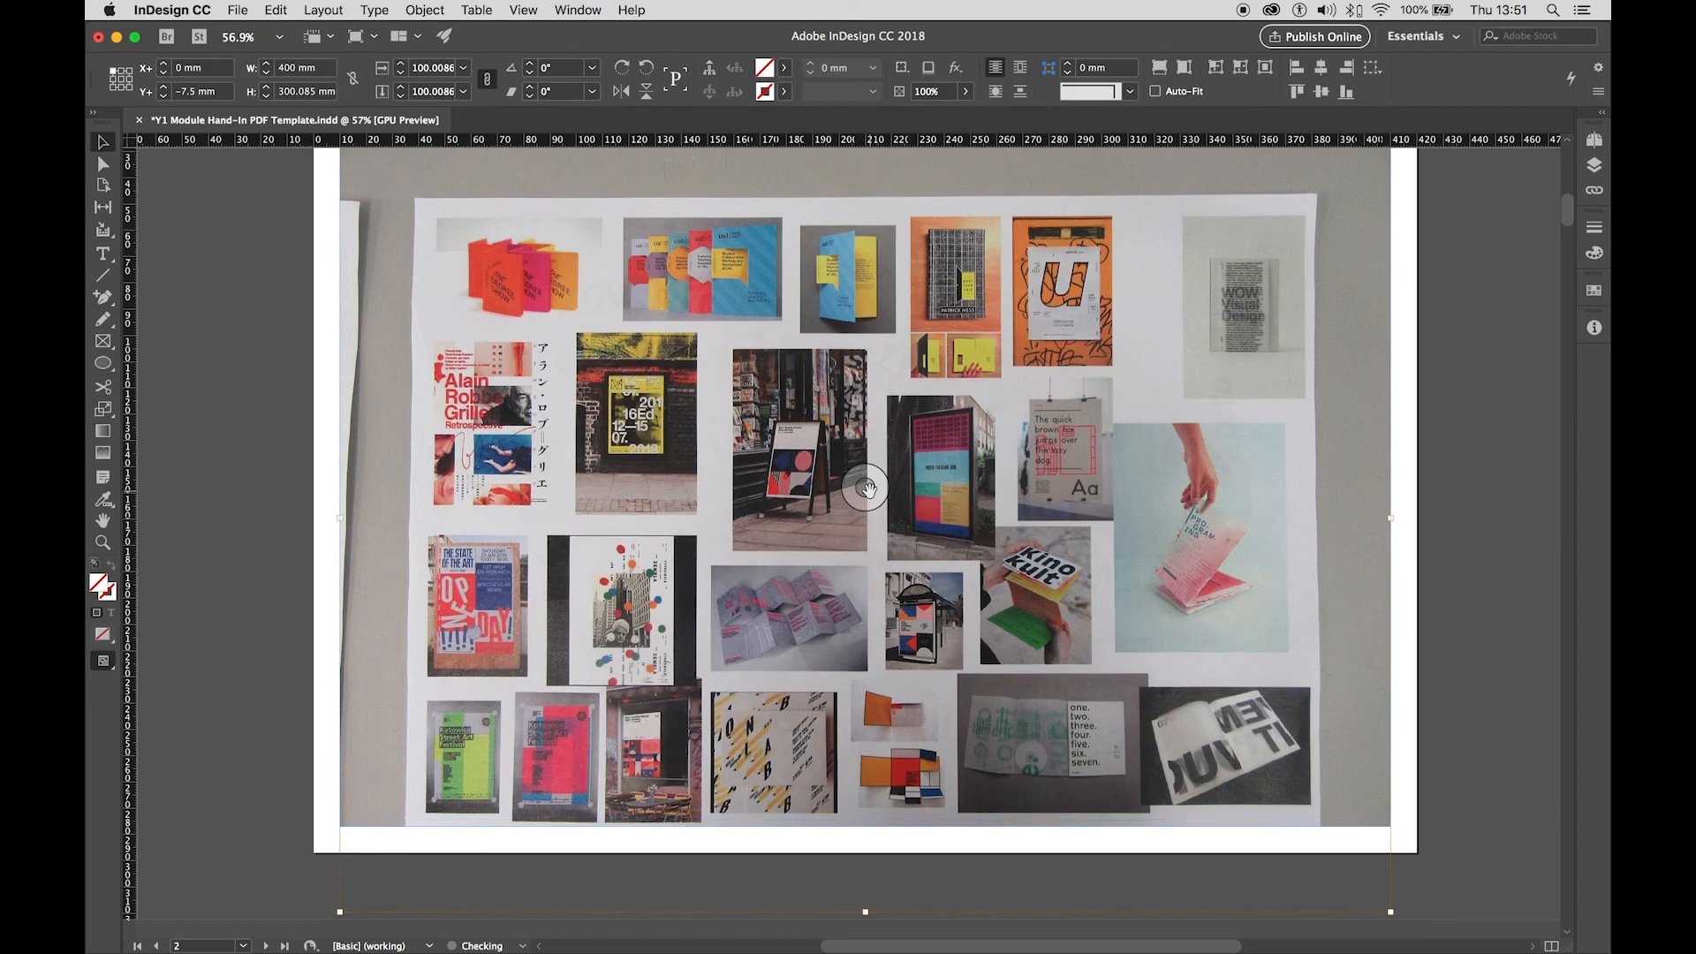
key("shift+Up")
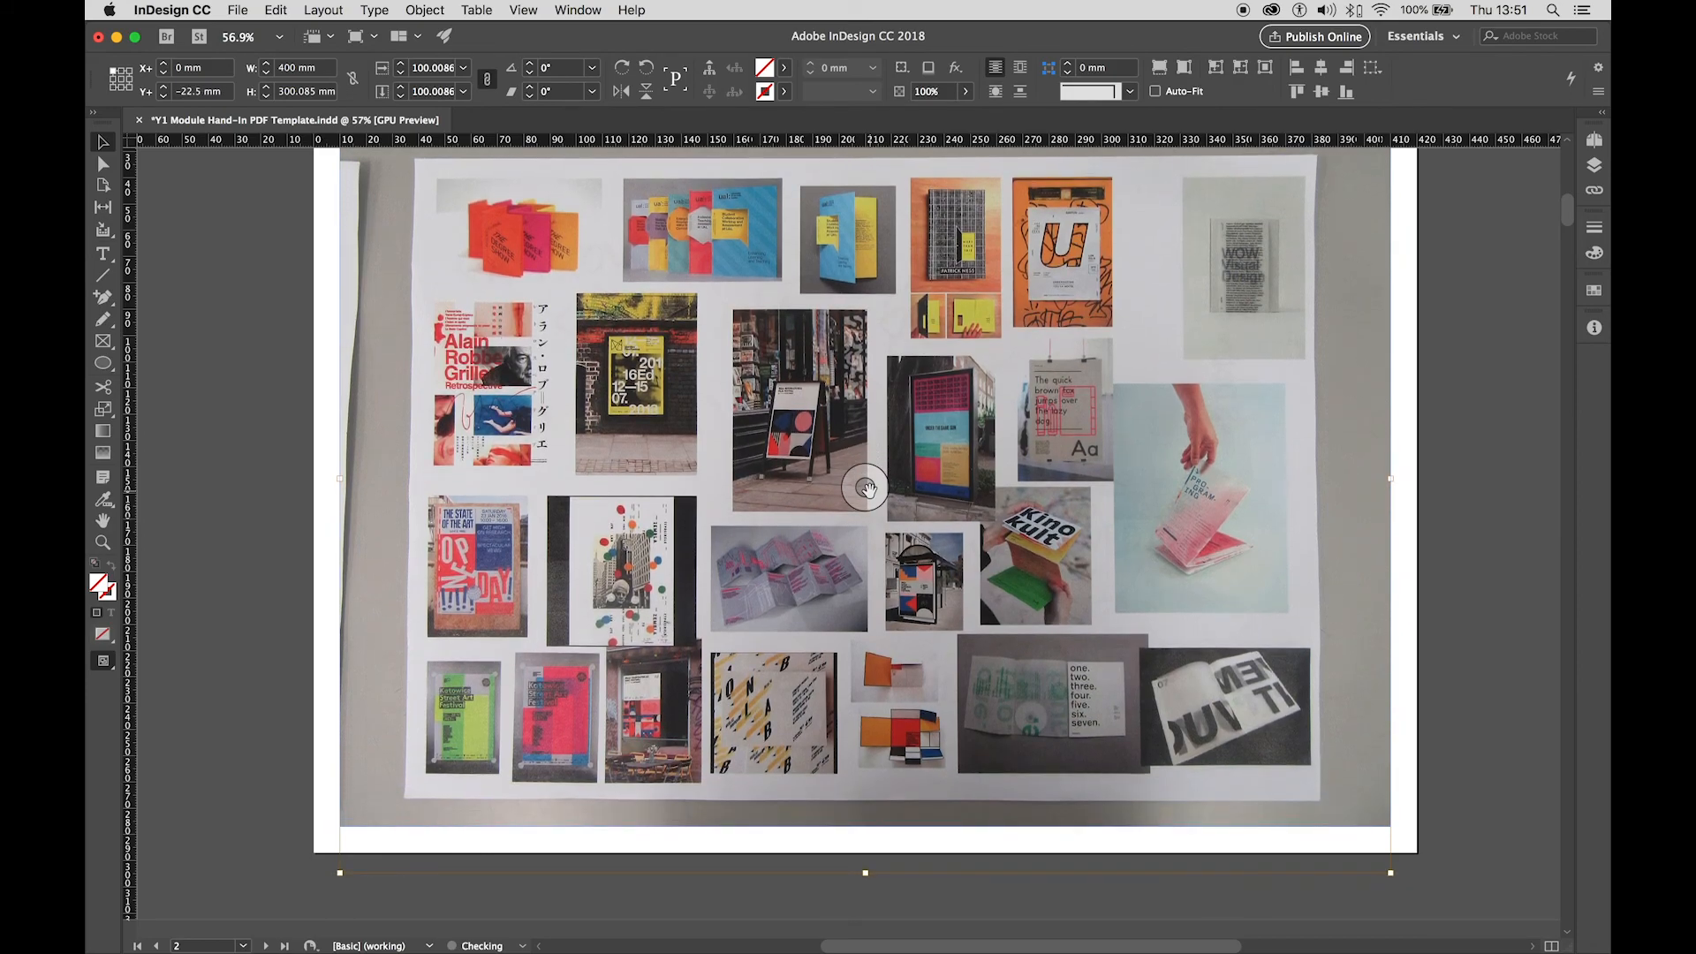
key("shift+Up")
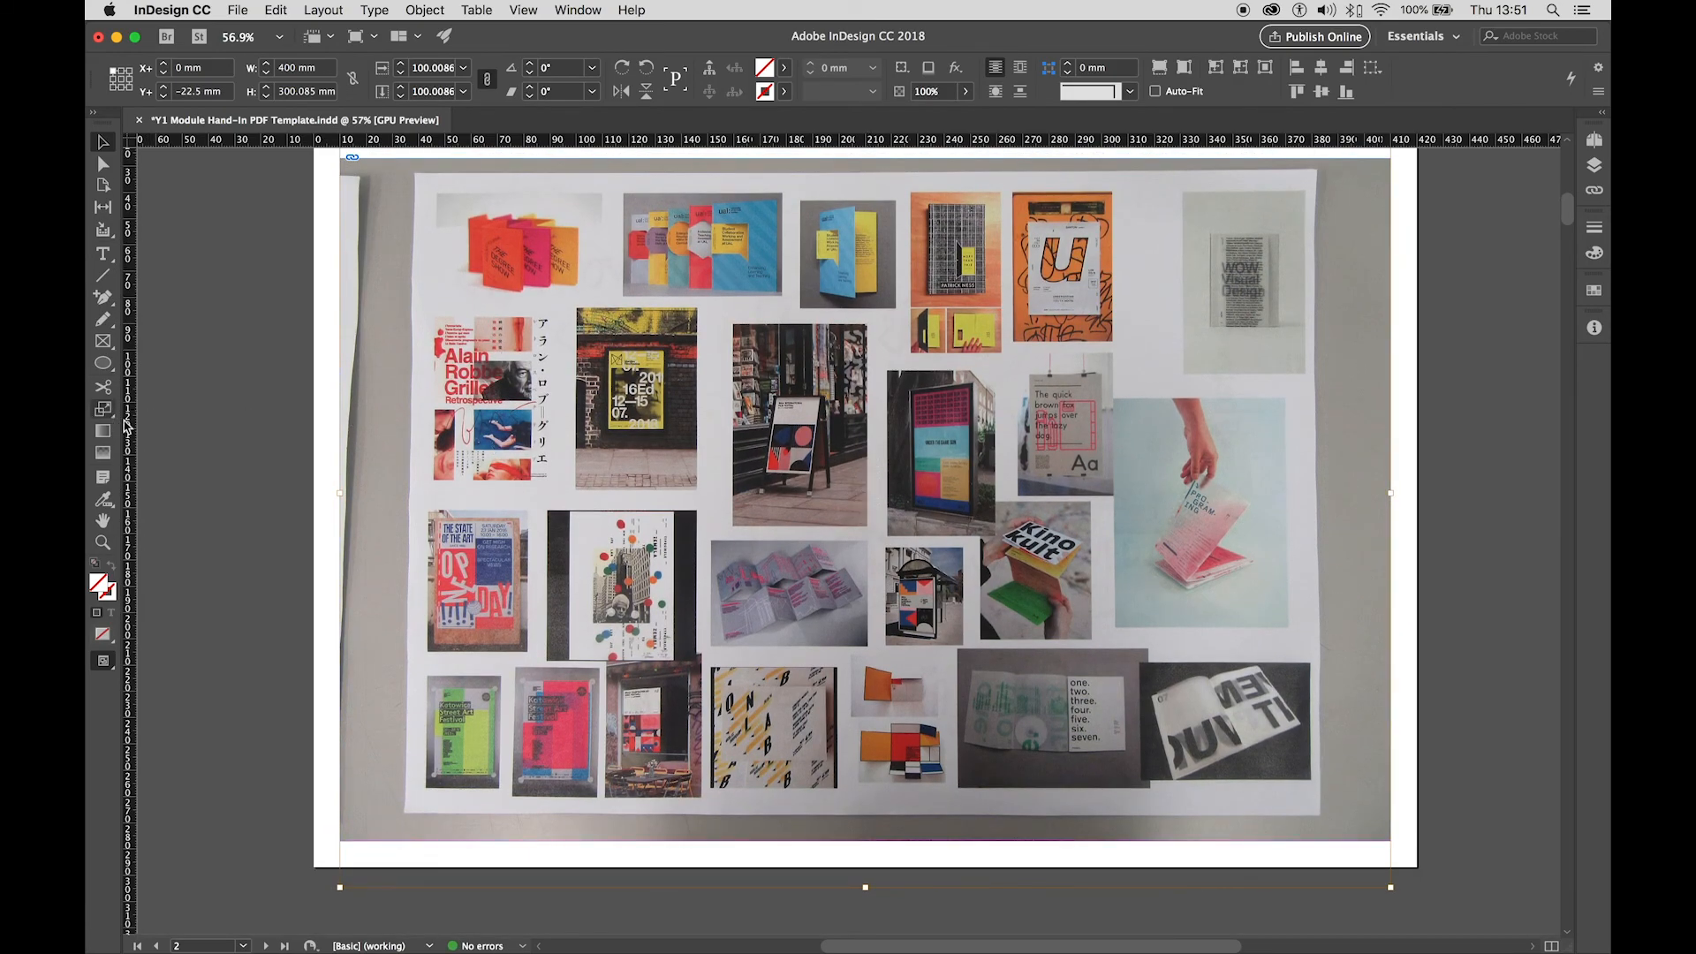
left_click(186, 430)
key("super+minus")
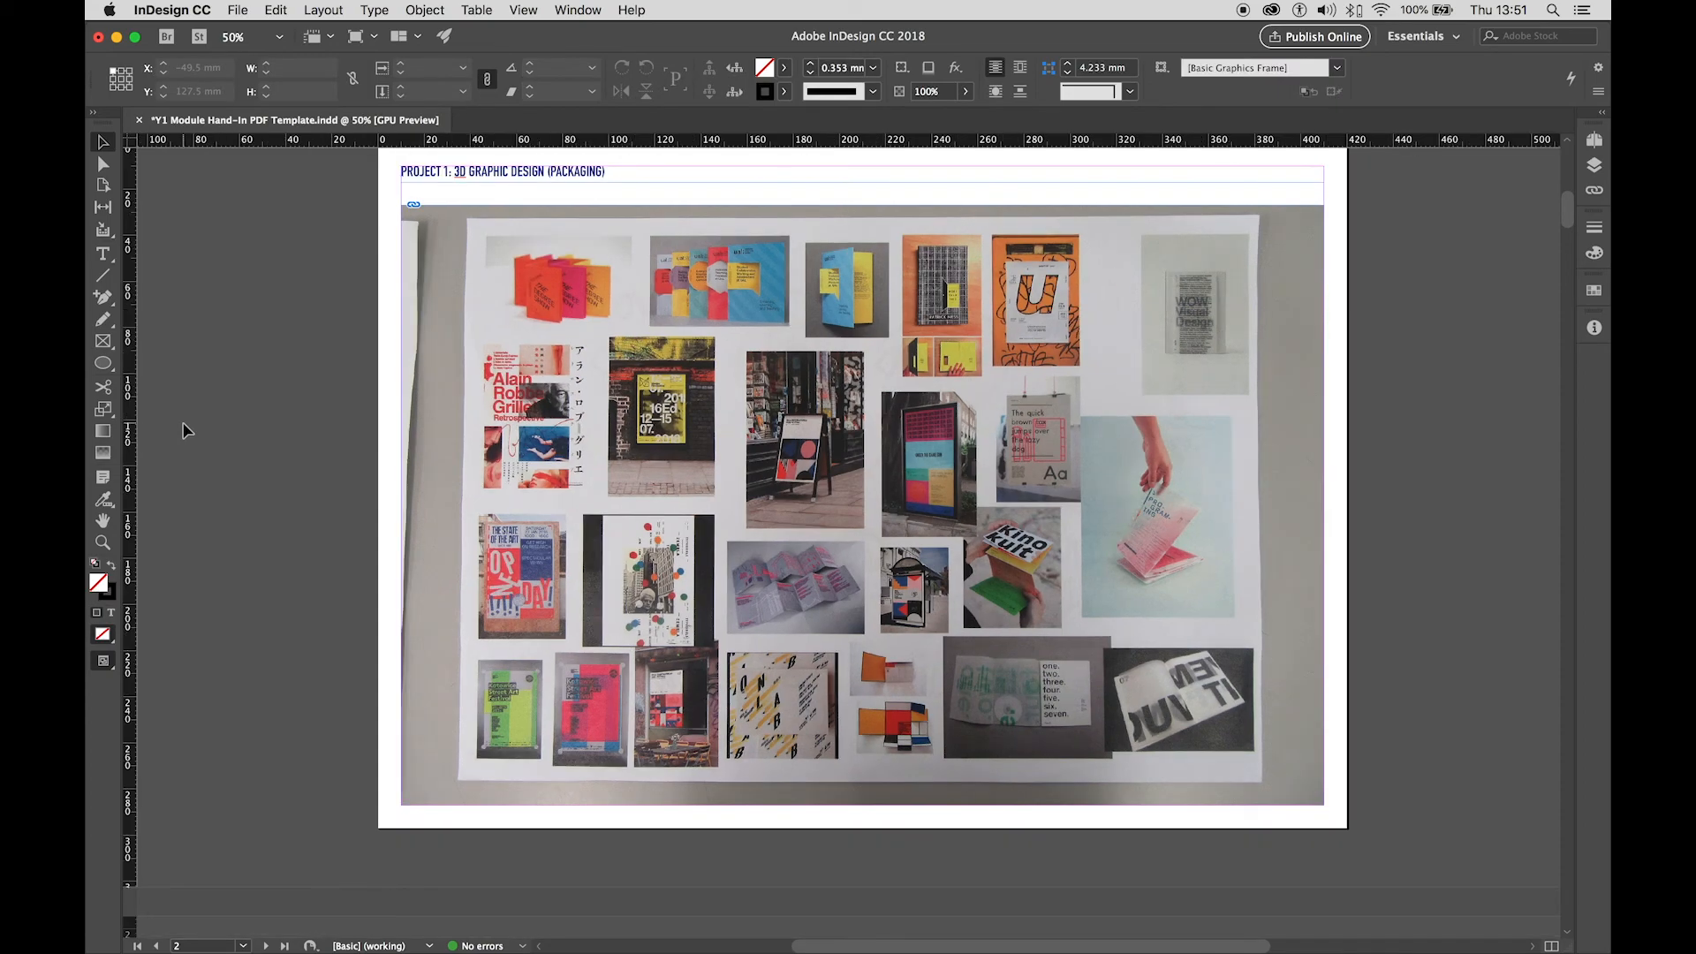
scroll(171, 443, "up", 3)
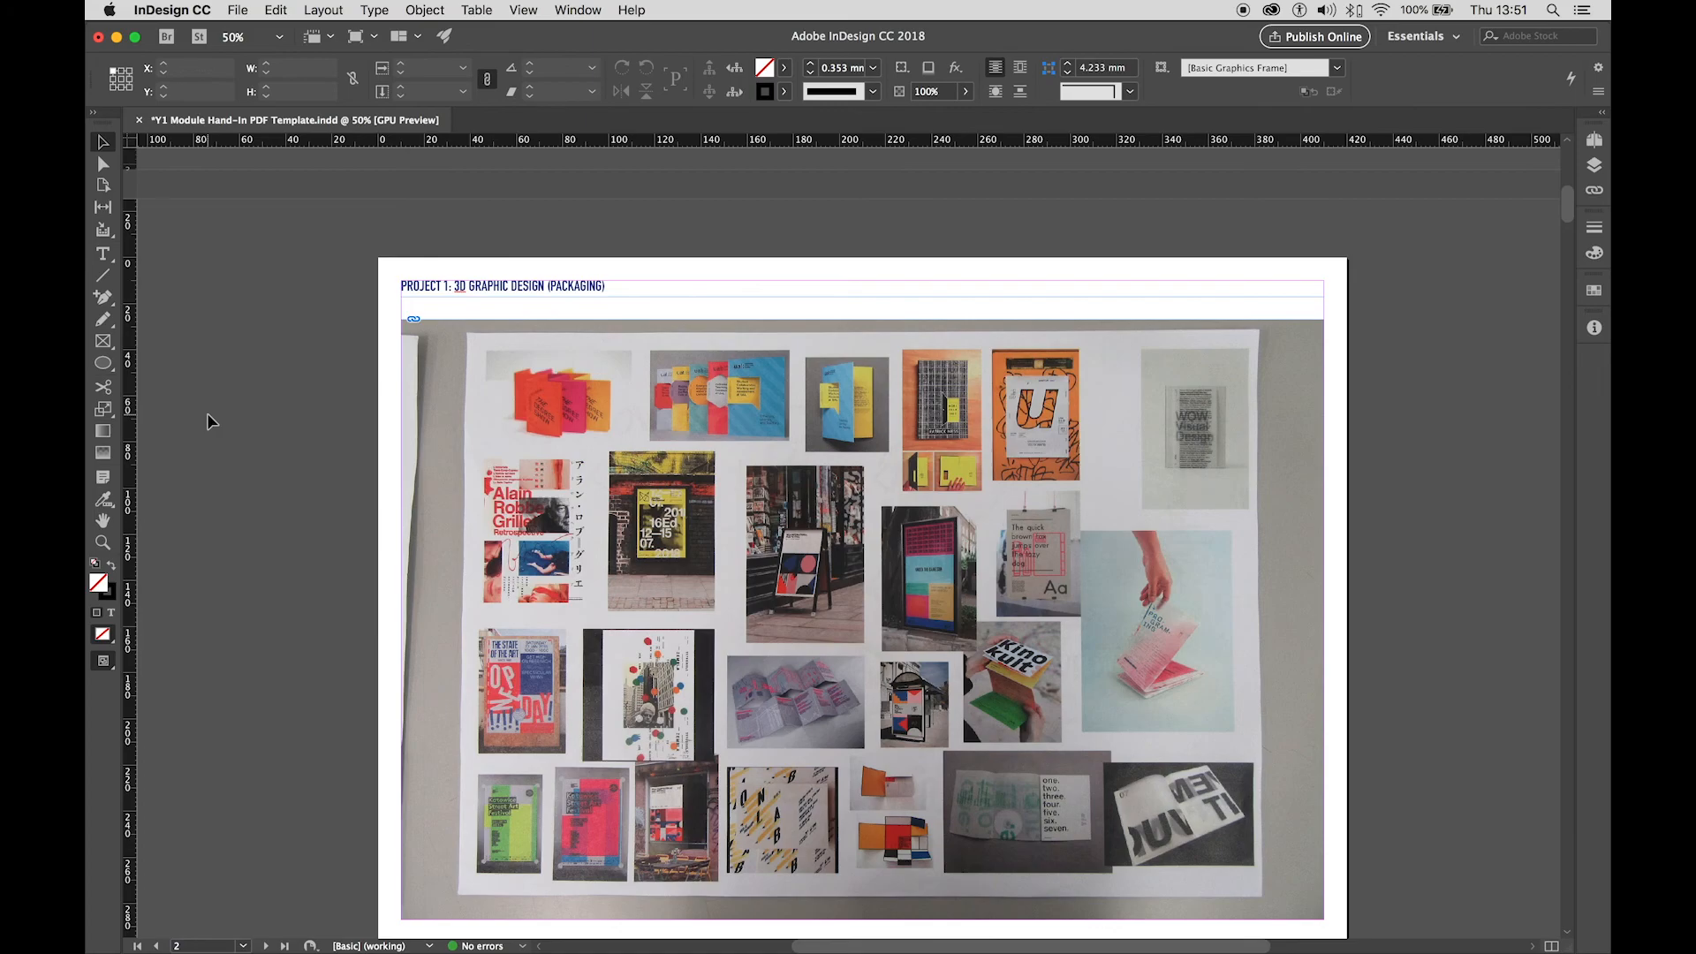
scroll(210, 421, "down", 3)
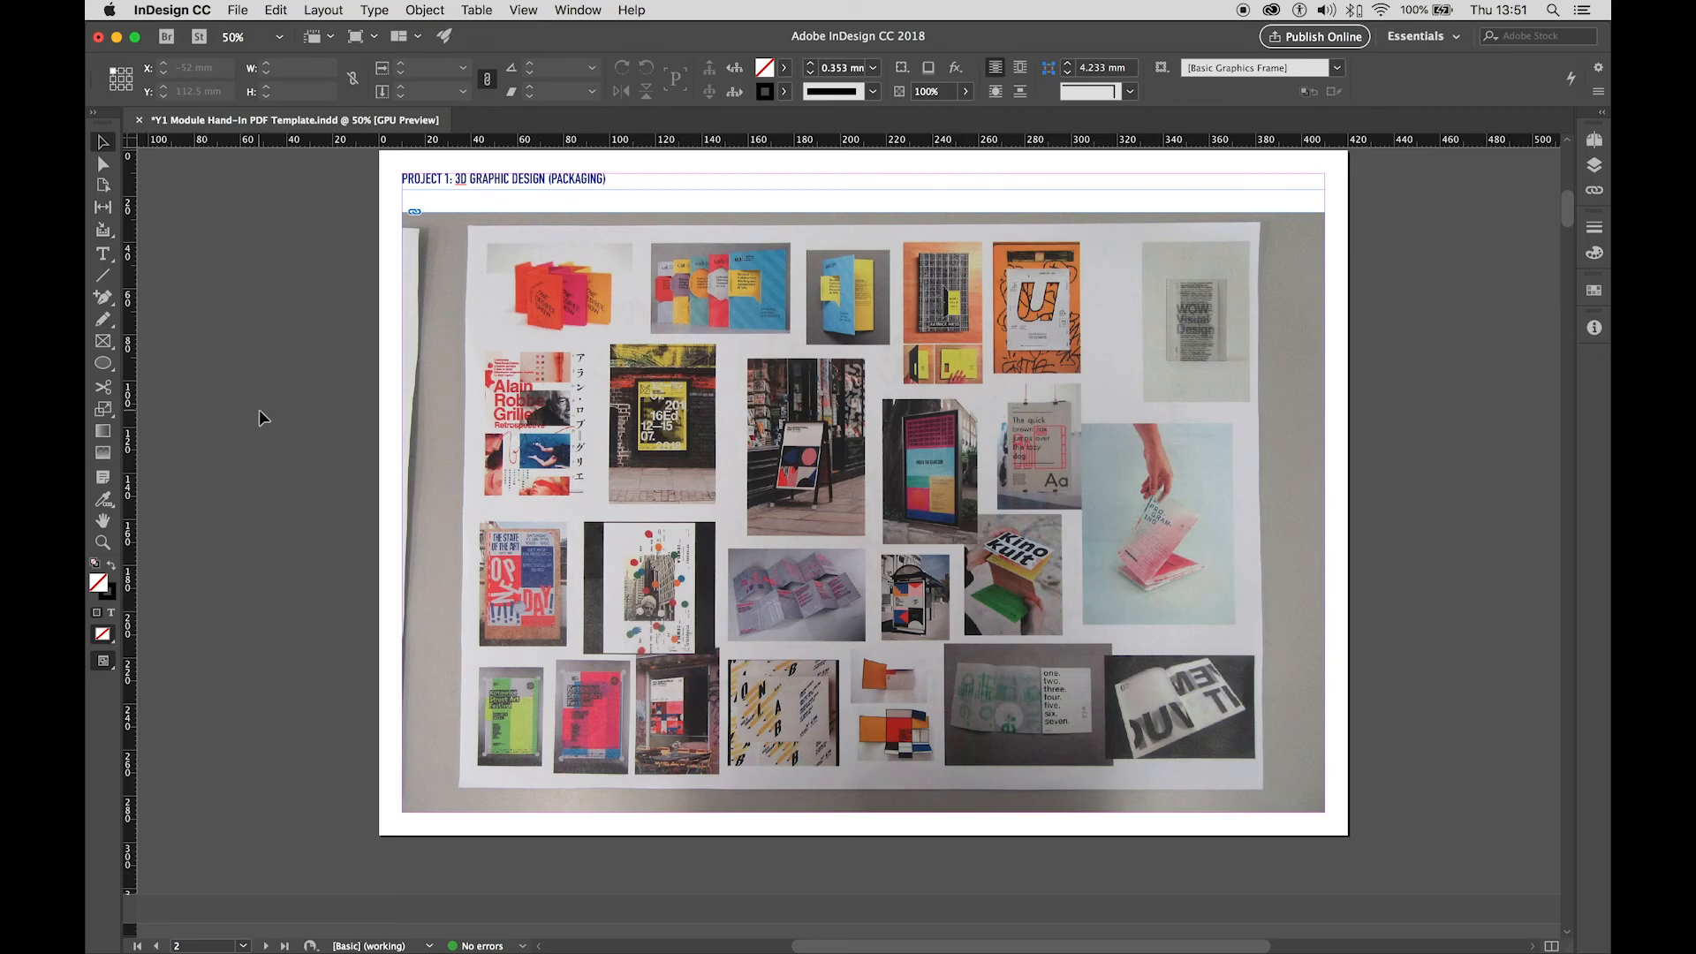
Go to page 3 and draw a rectangular picture frame about 189.5 by 277 mm from the margin corner at X 10 mm, Y 10 mm.
left_click(1594, 142)
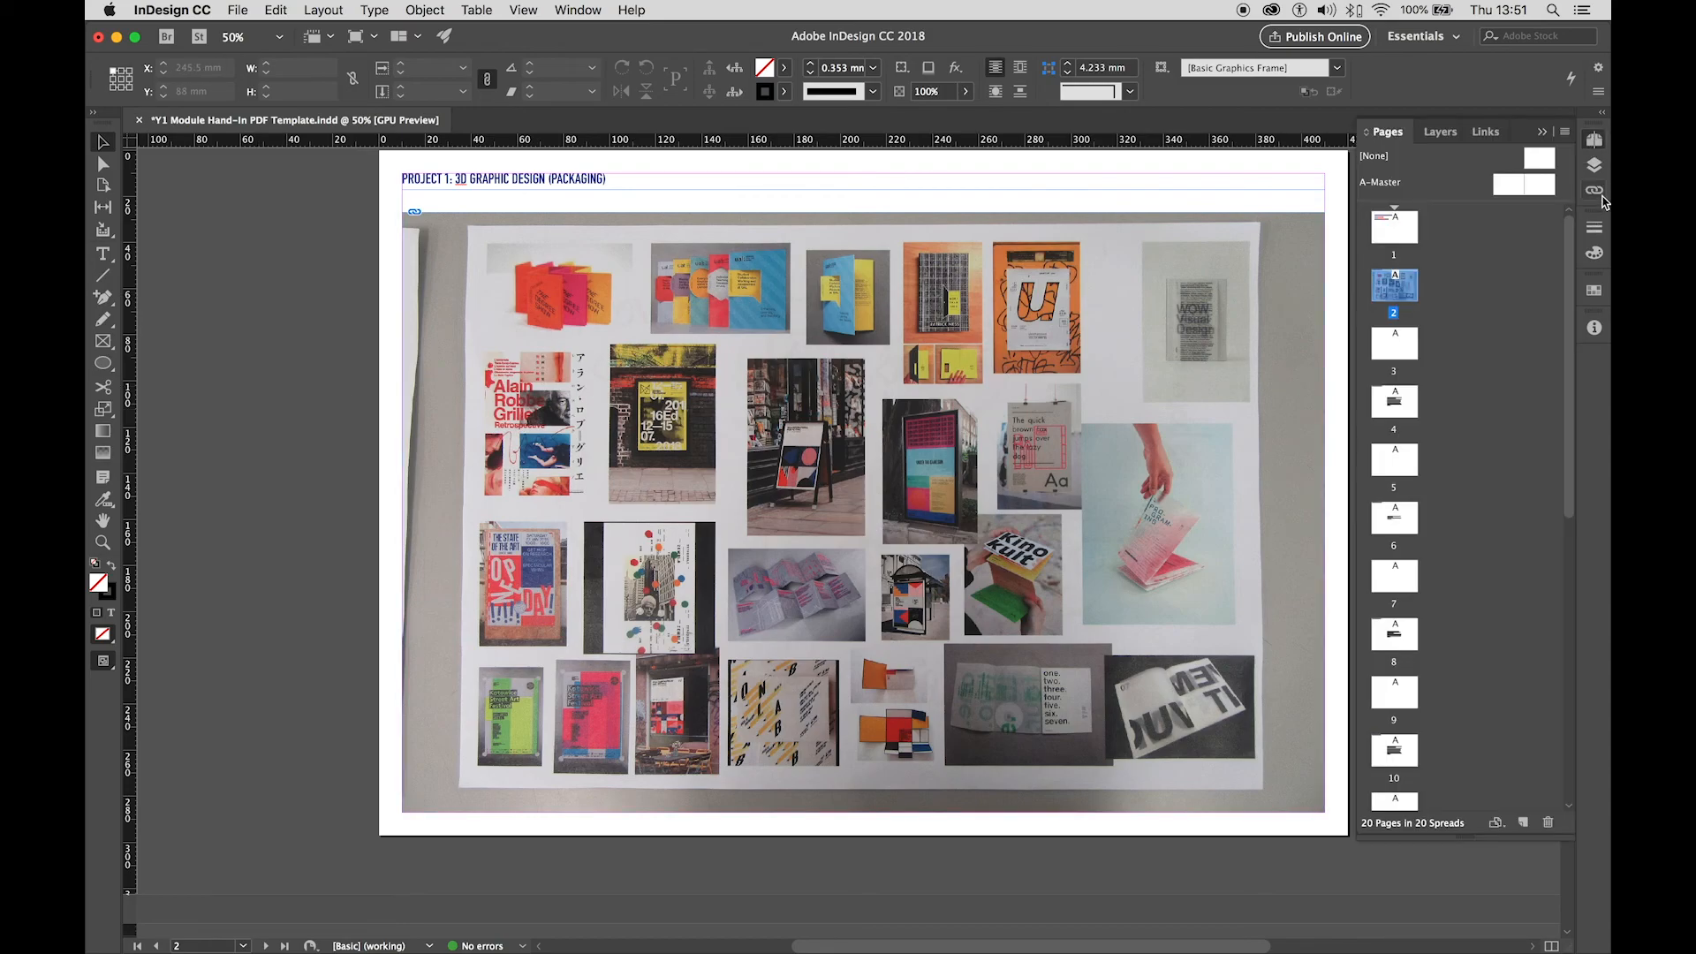
double_click(1395, 349)
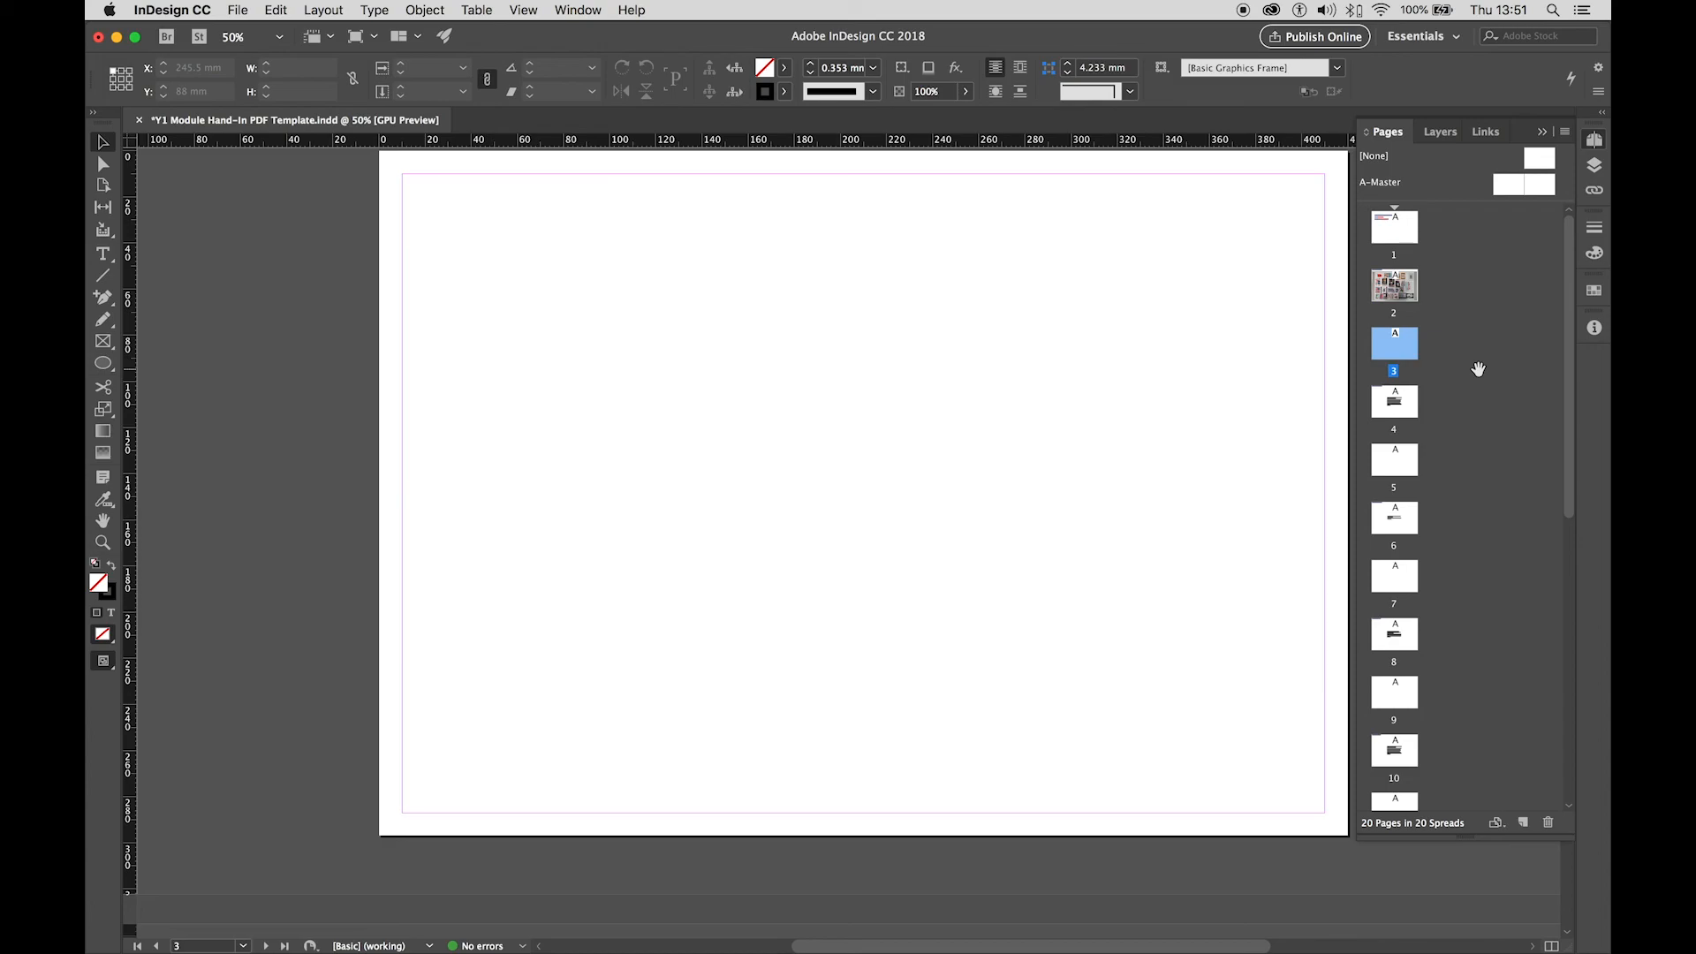
left_click(104, 345)
left_click_drag(402, 174, 839, 812)
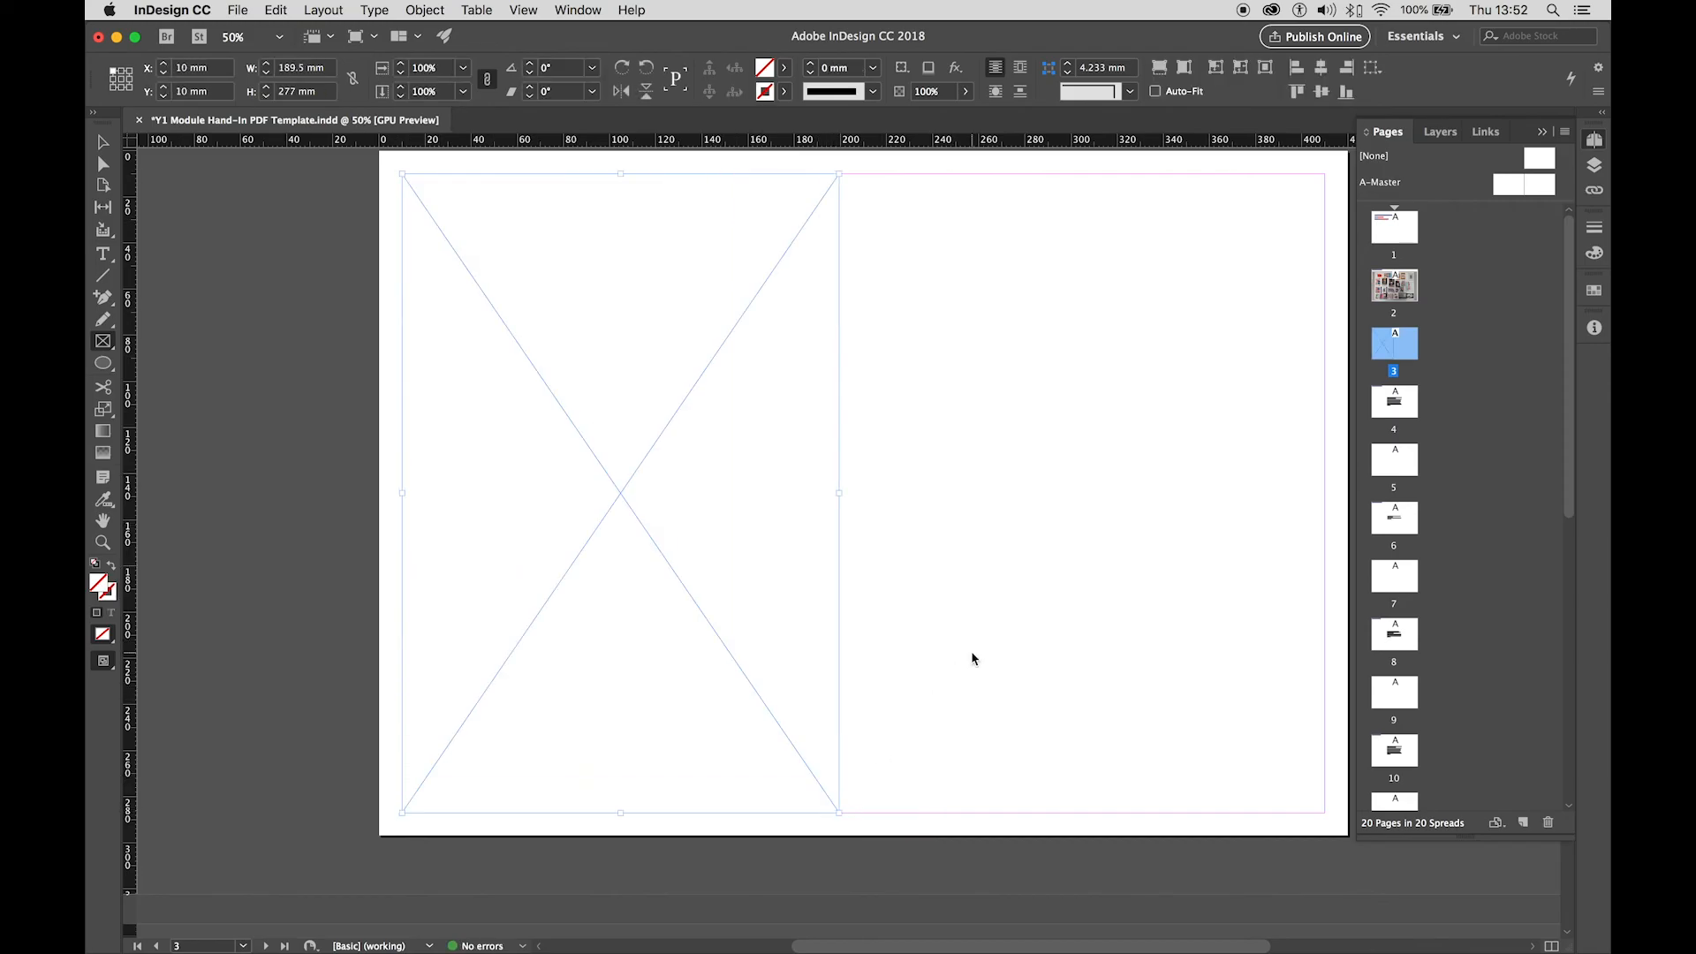
Place the image singer songwriters Bobby D.jpg from the project 01 folder into the new page 3 frame.
key("super+d")
left_click(575, 162)
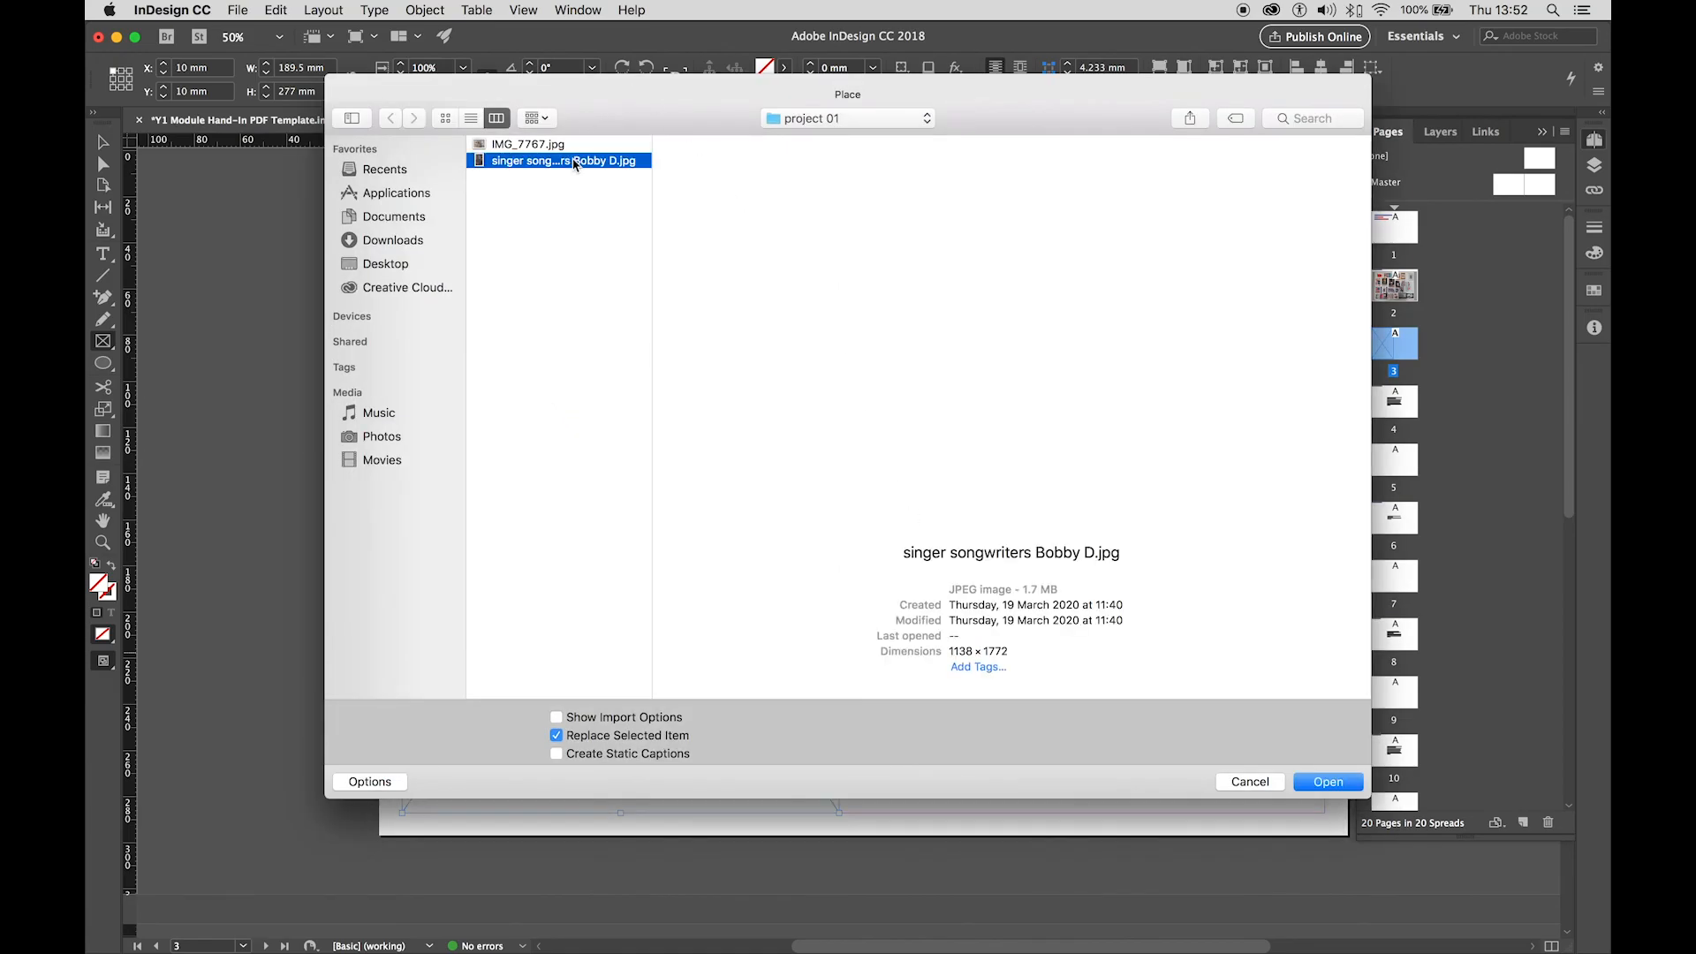
left_click(1337, 779)
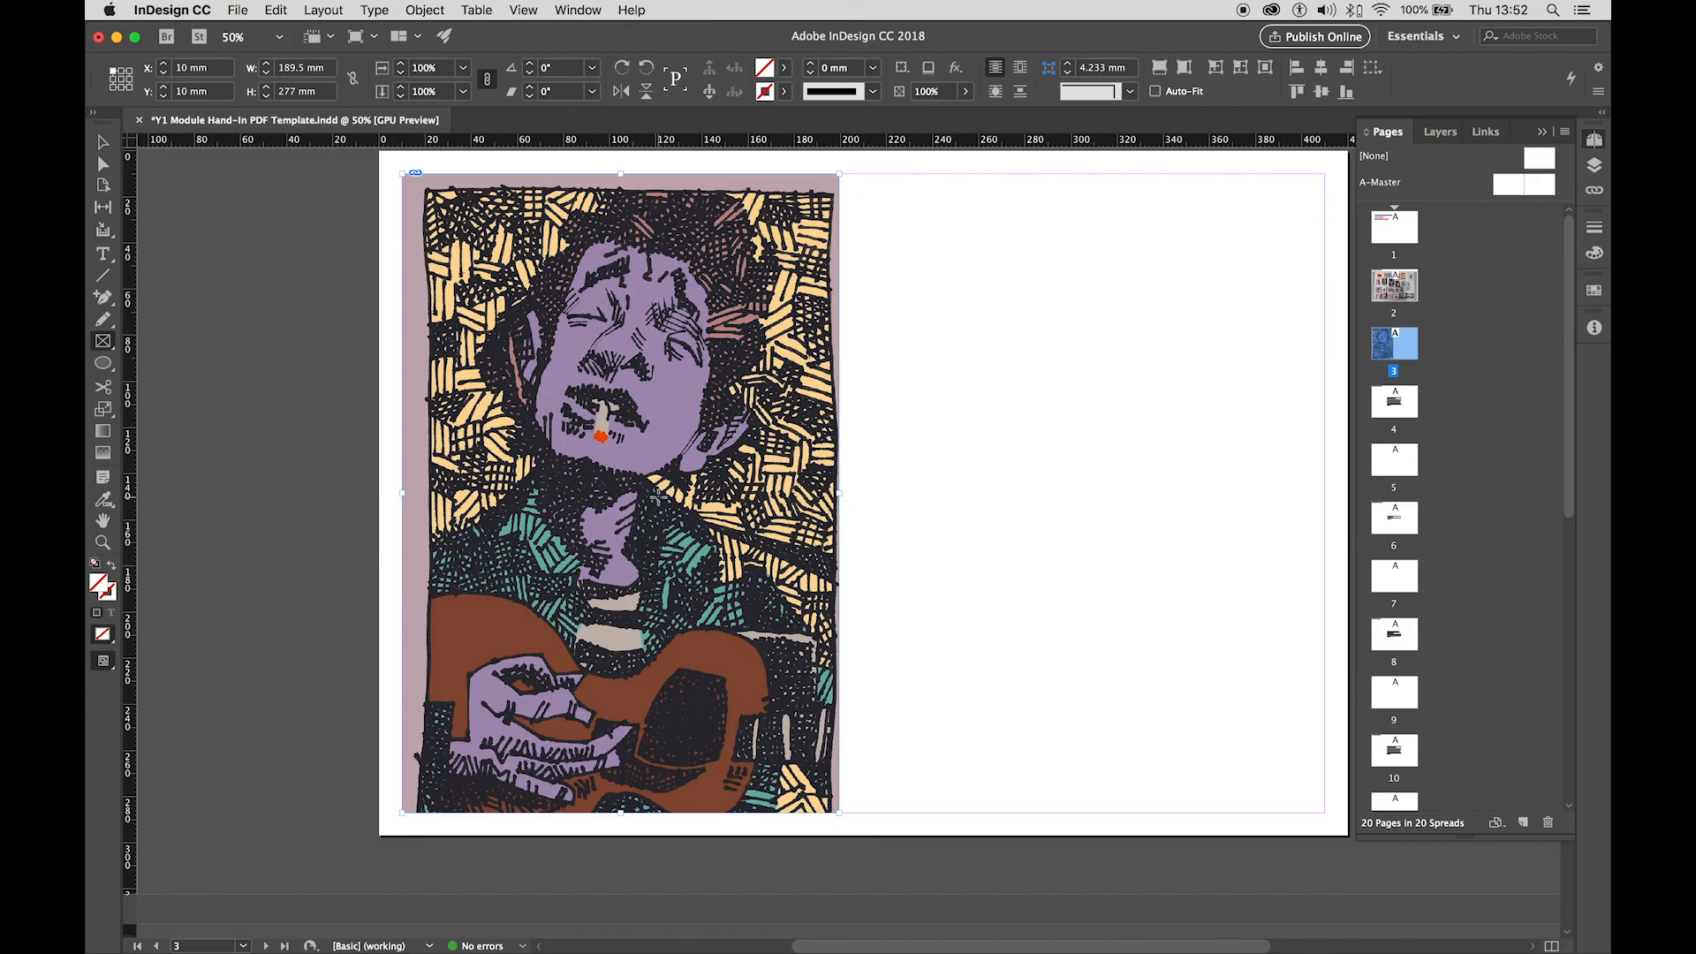
Scale the placed illustration to fit inside its frame using Fit Content Proportionally, and deselect it.
key("v")
left_click(621, 493)
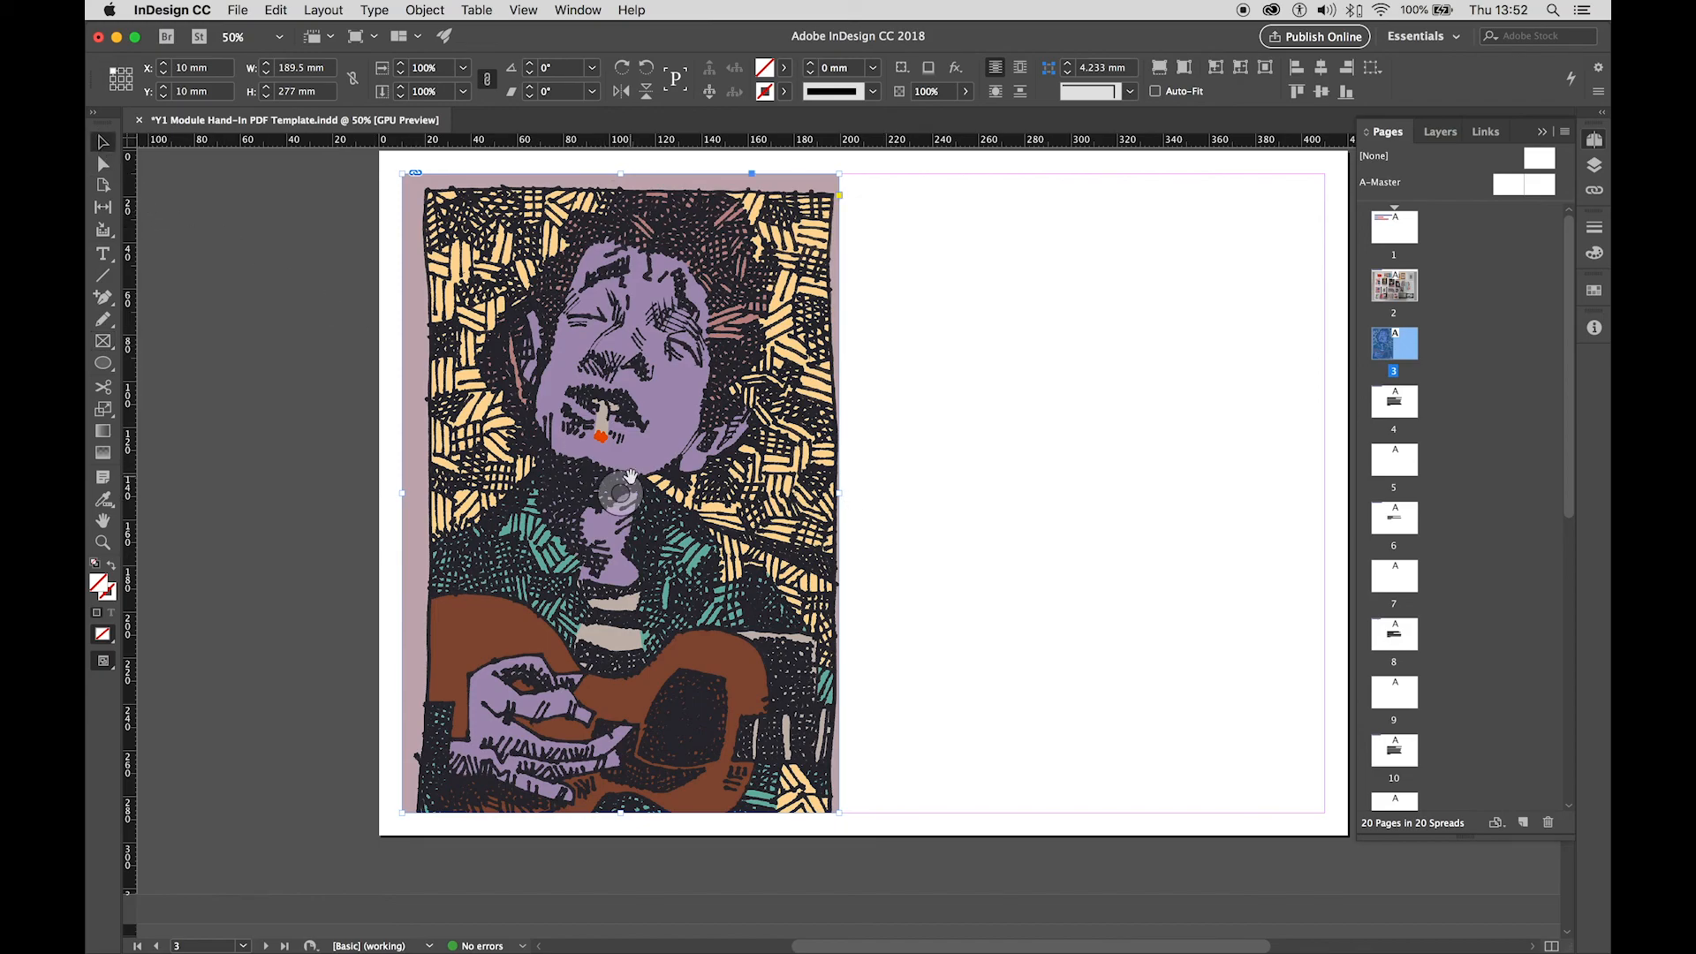
right_click(695, 488)
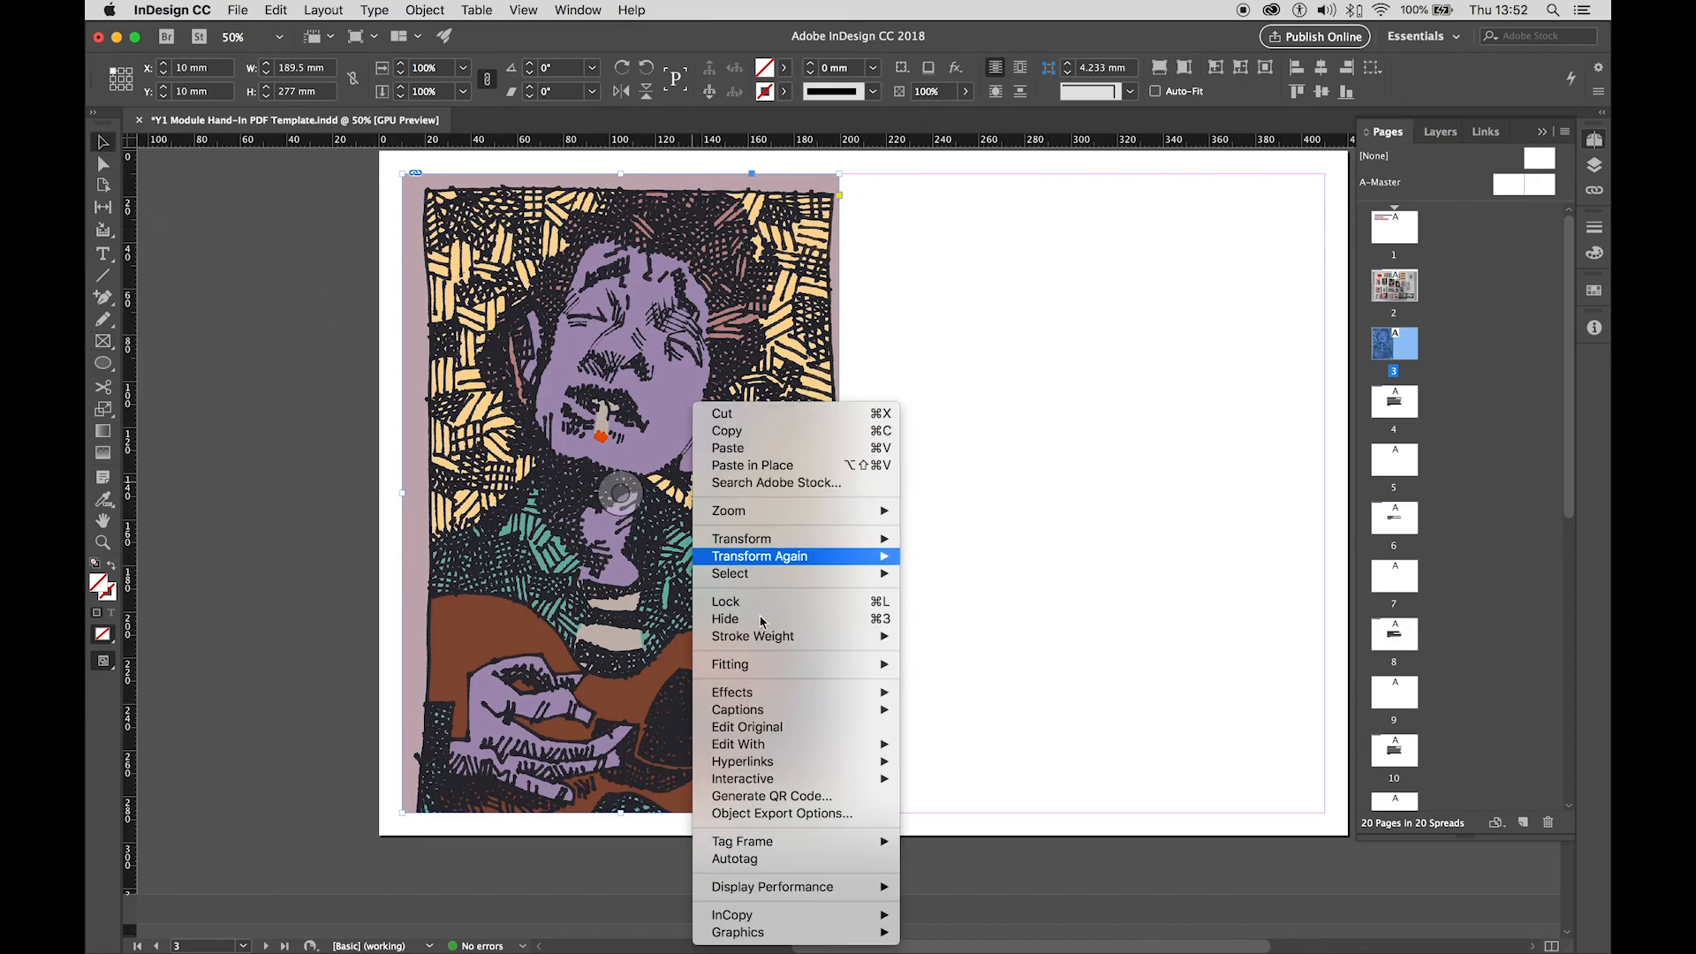
mouse_move(795, 664)
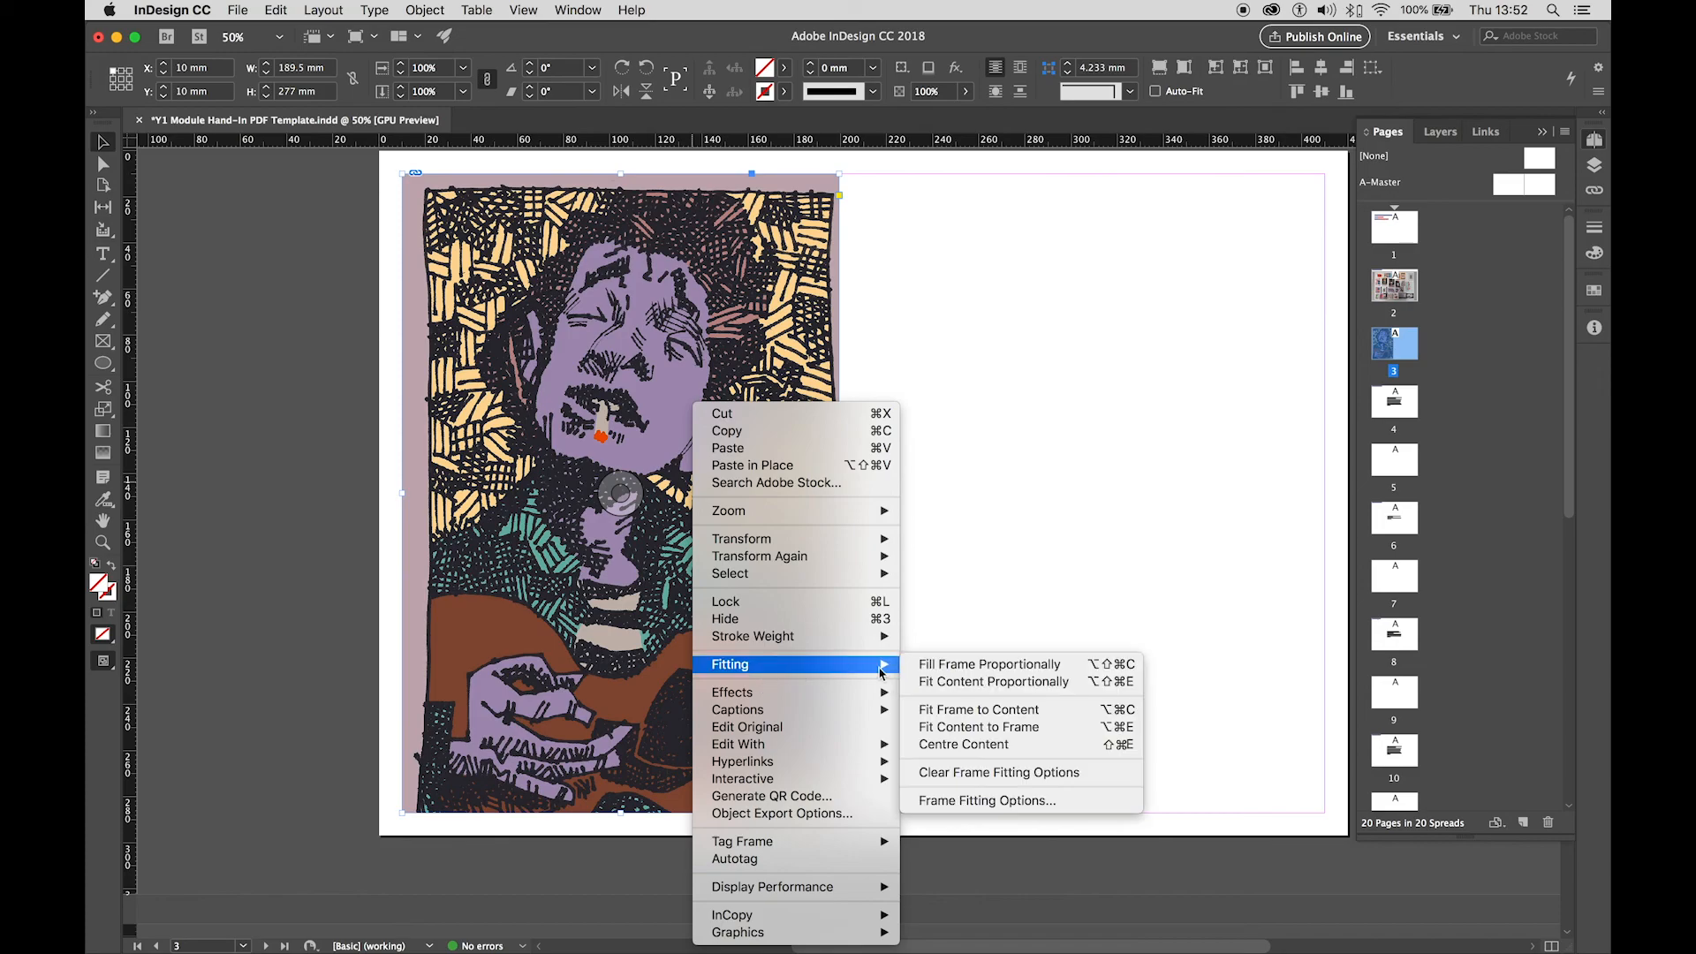
left_click(957, 684)
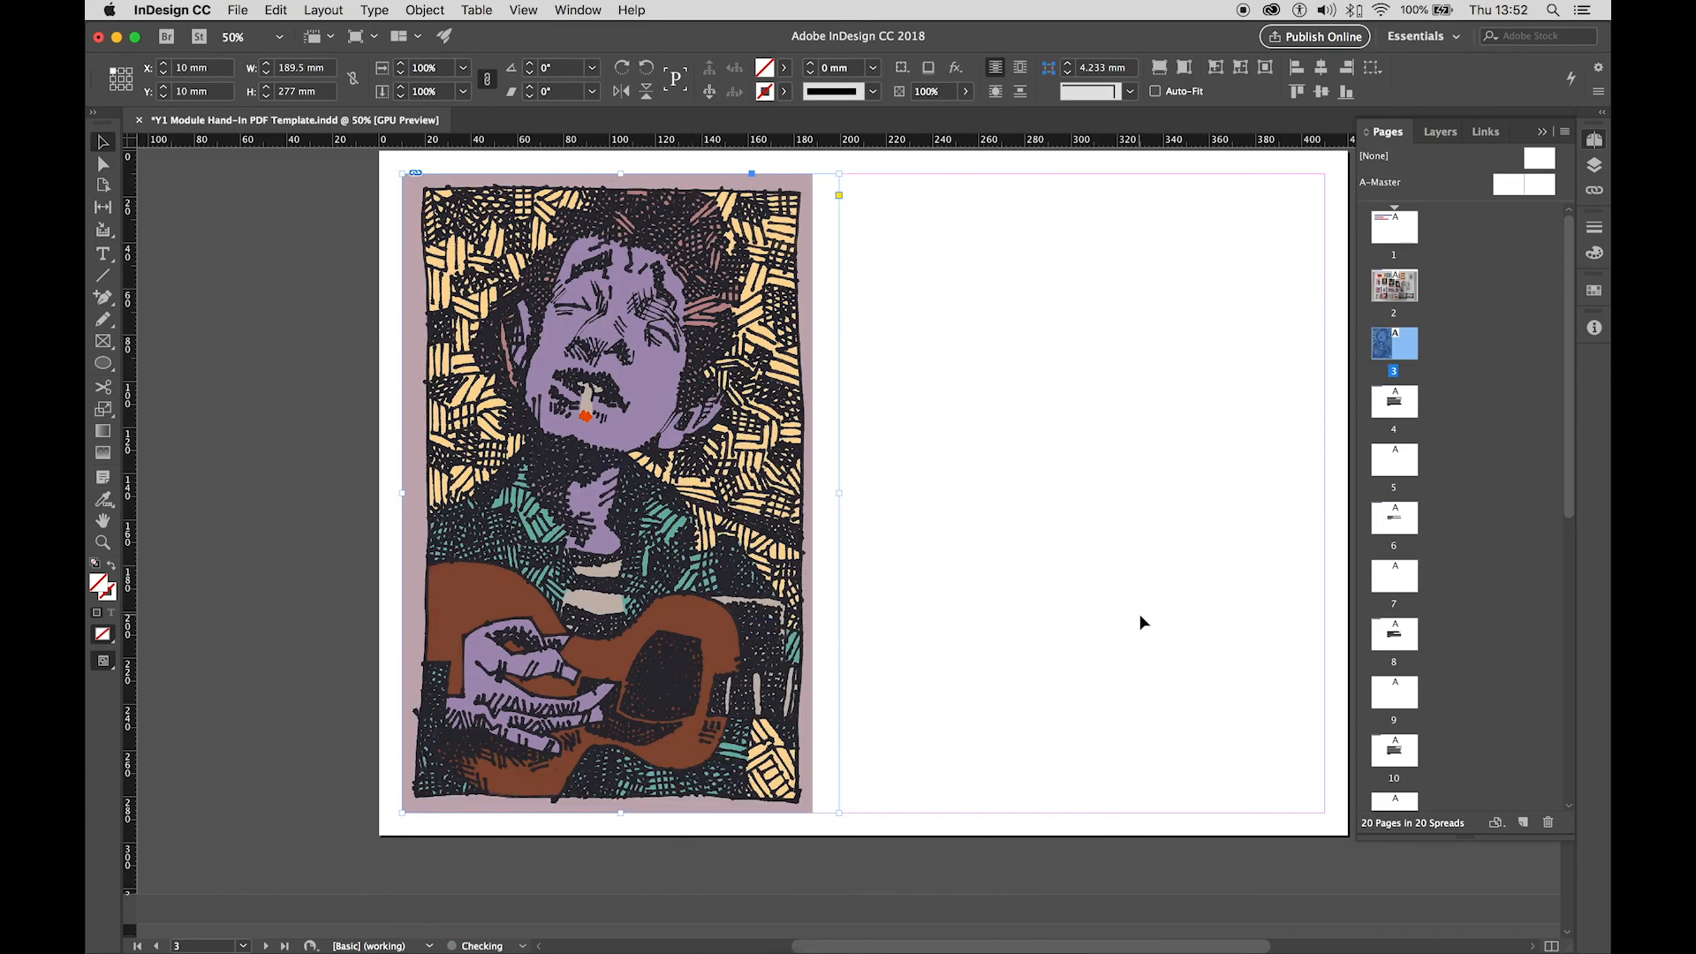
left_click(274, 439)
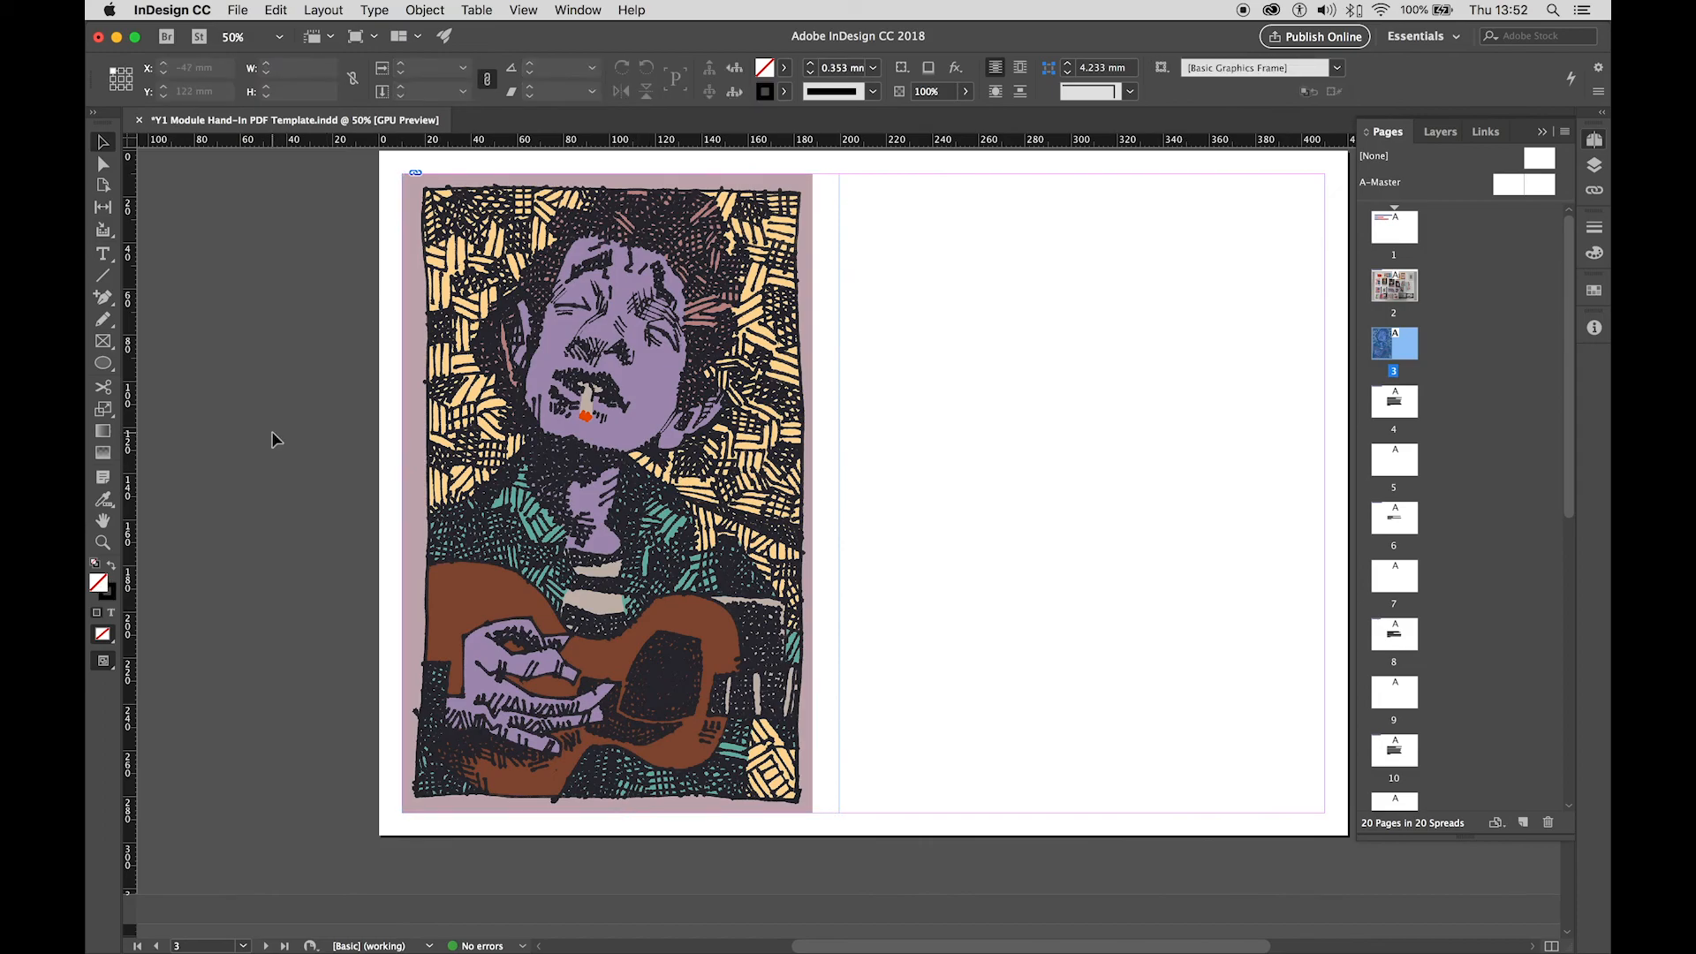
Shrink the illustration's frame to the image edges using Fit Frame to Content, and deselect it.
left_click(839, 477)
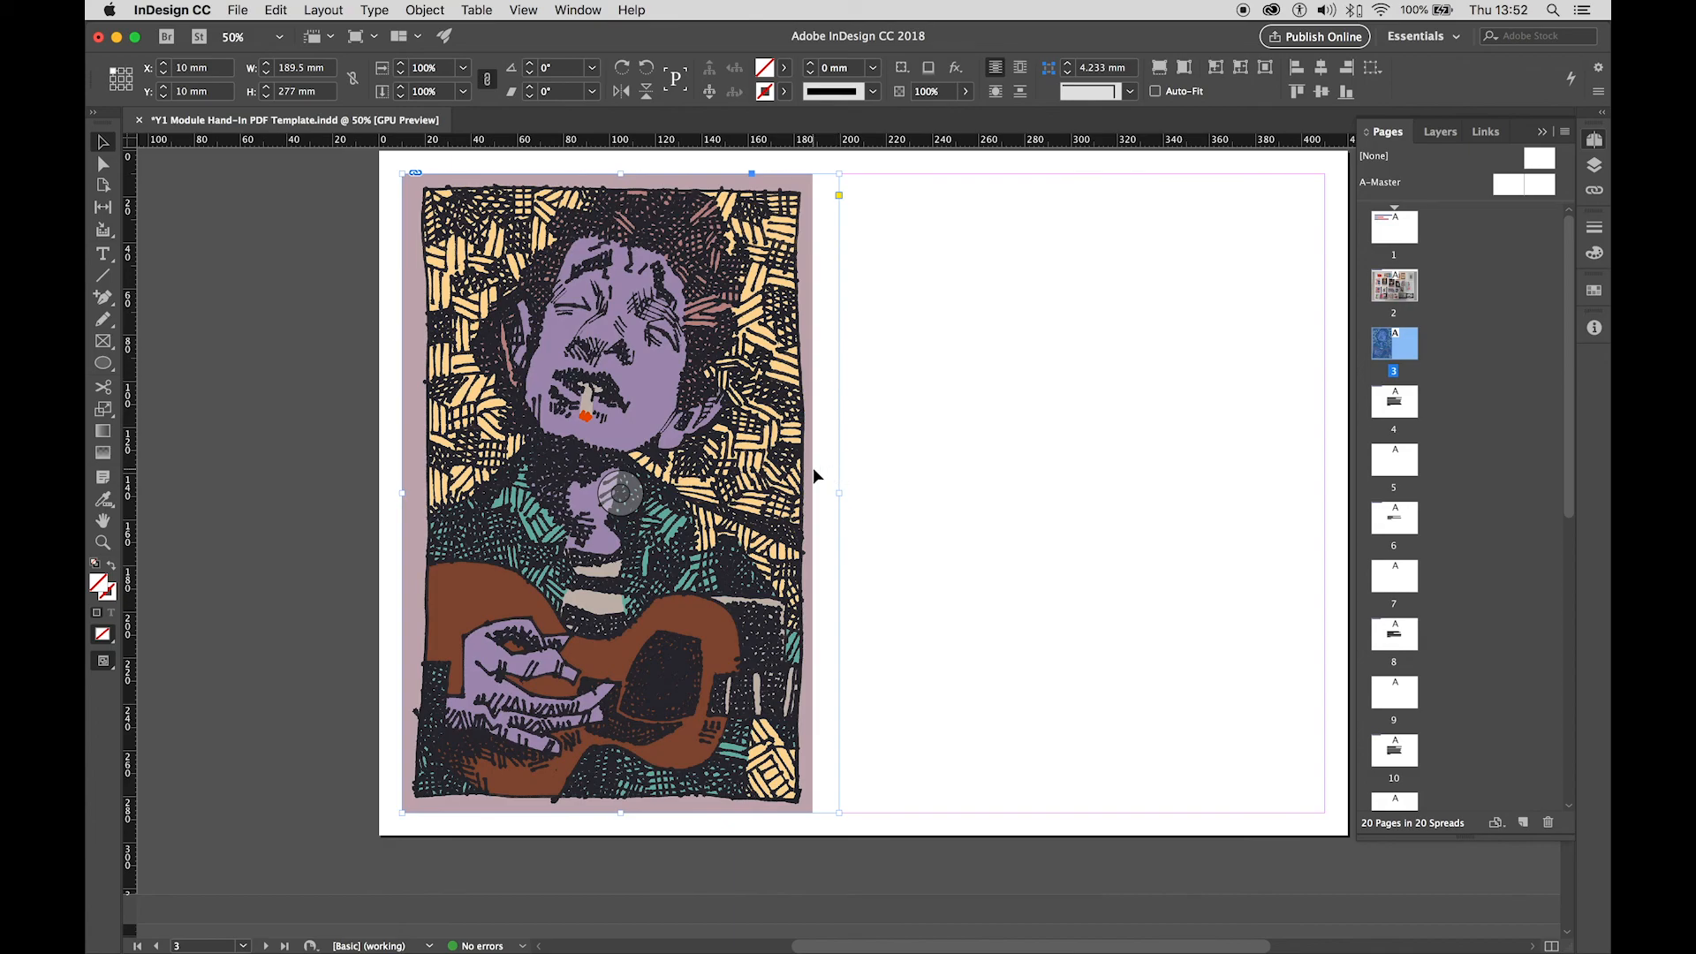
right_click(814, 470)
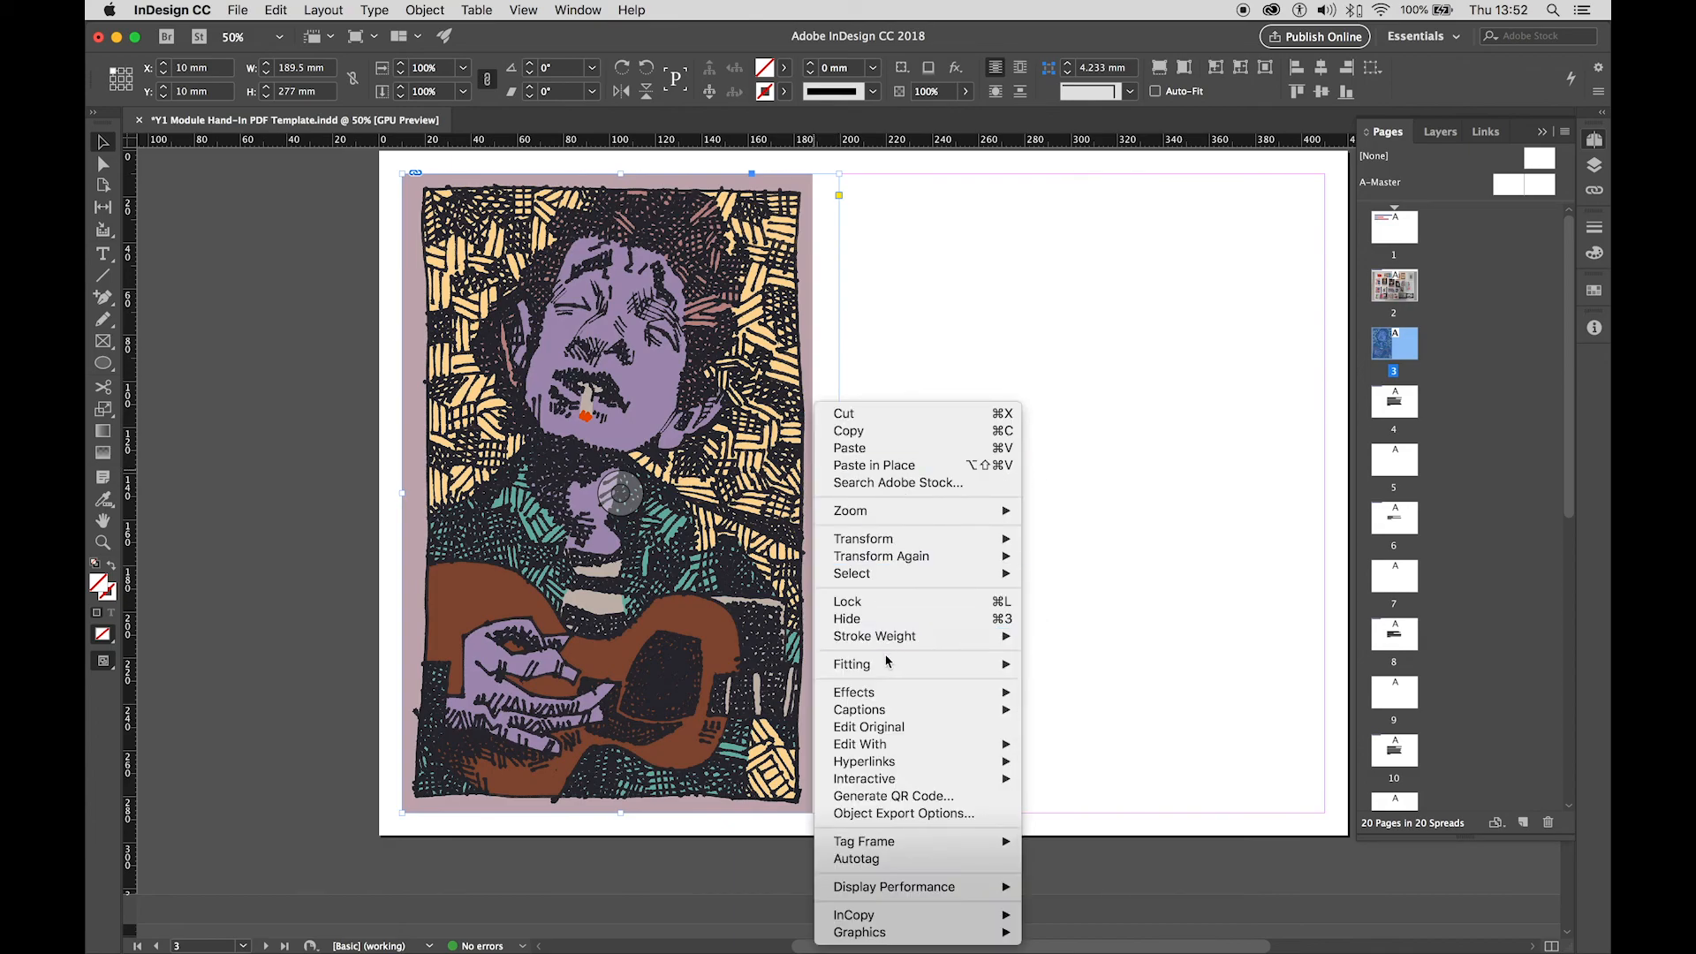
mouse_move(883, 661)
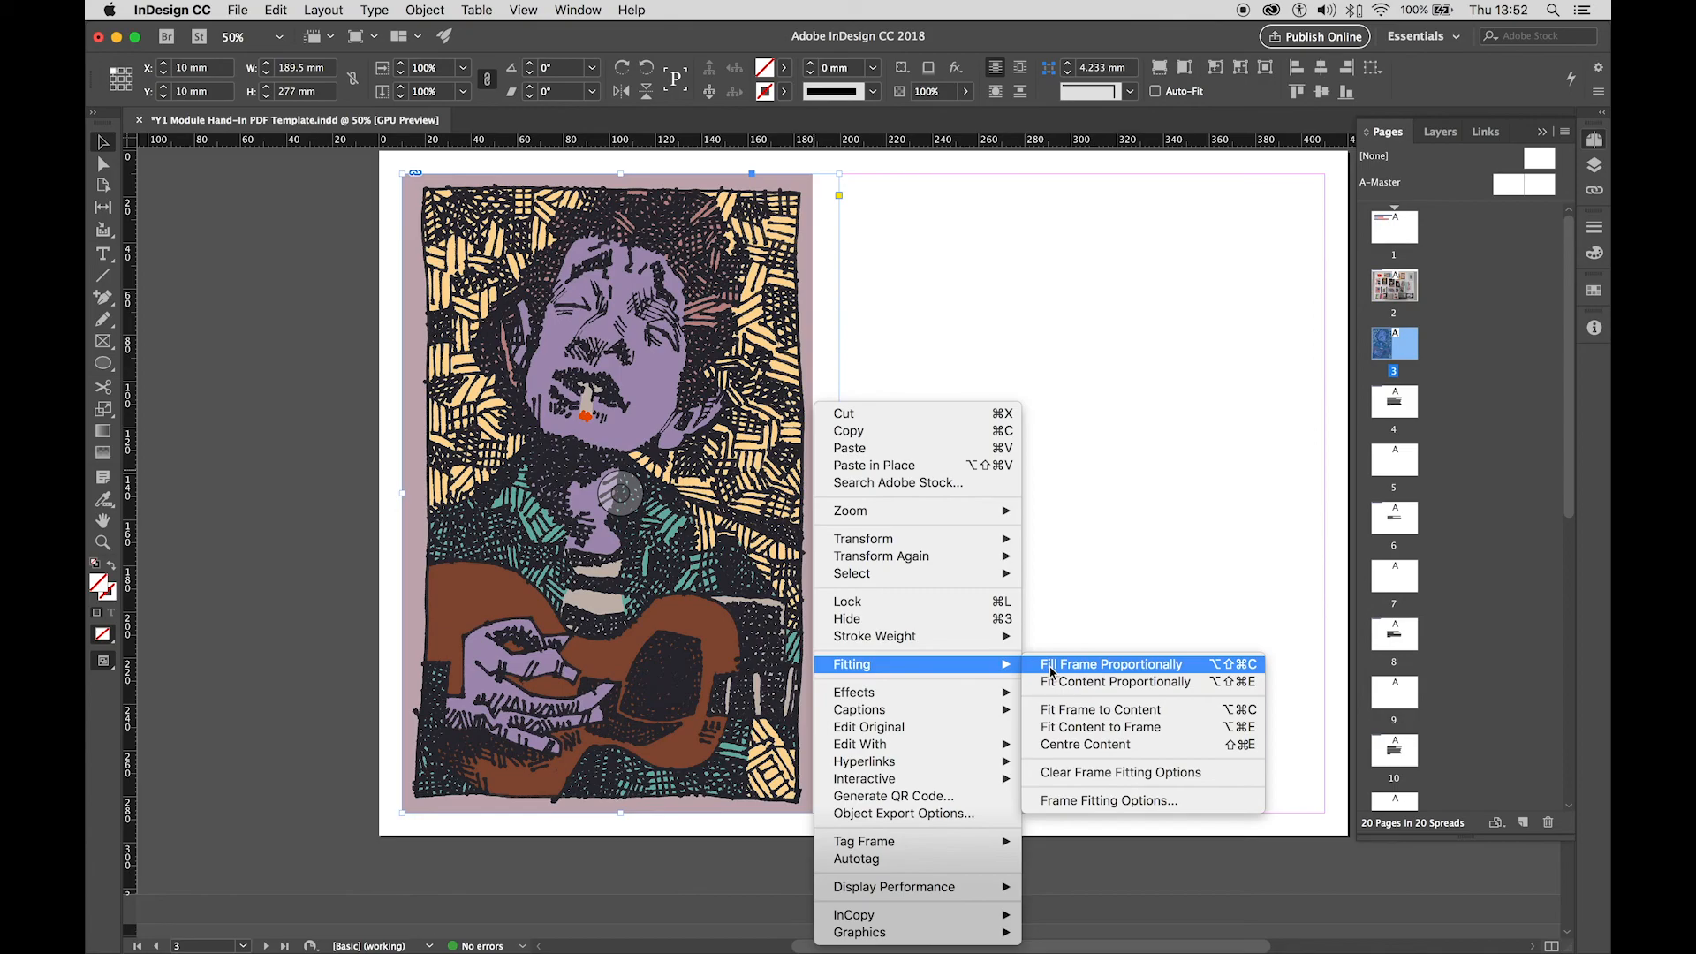
left_click(1063, 711)
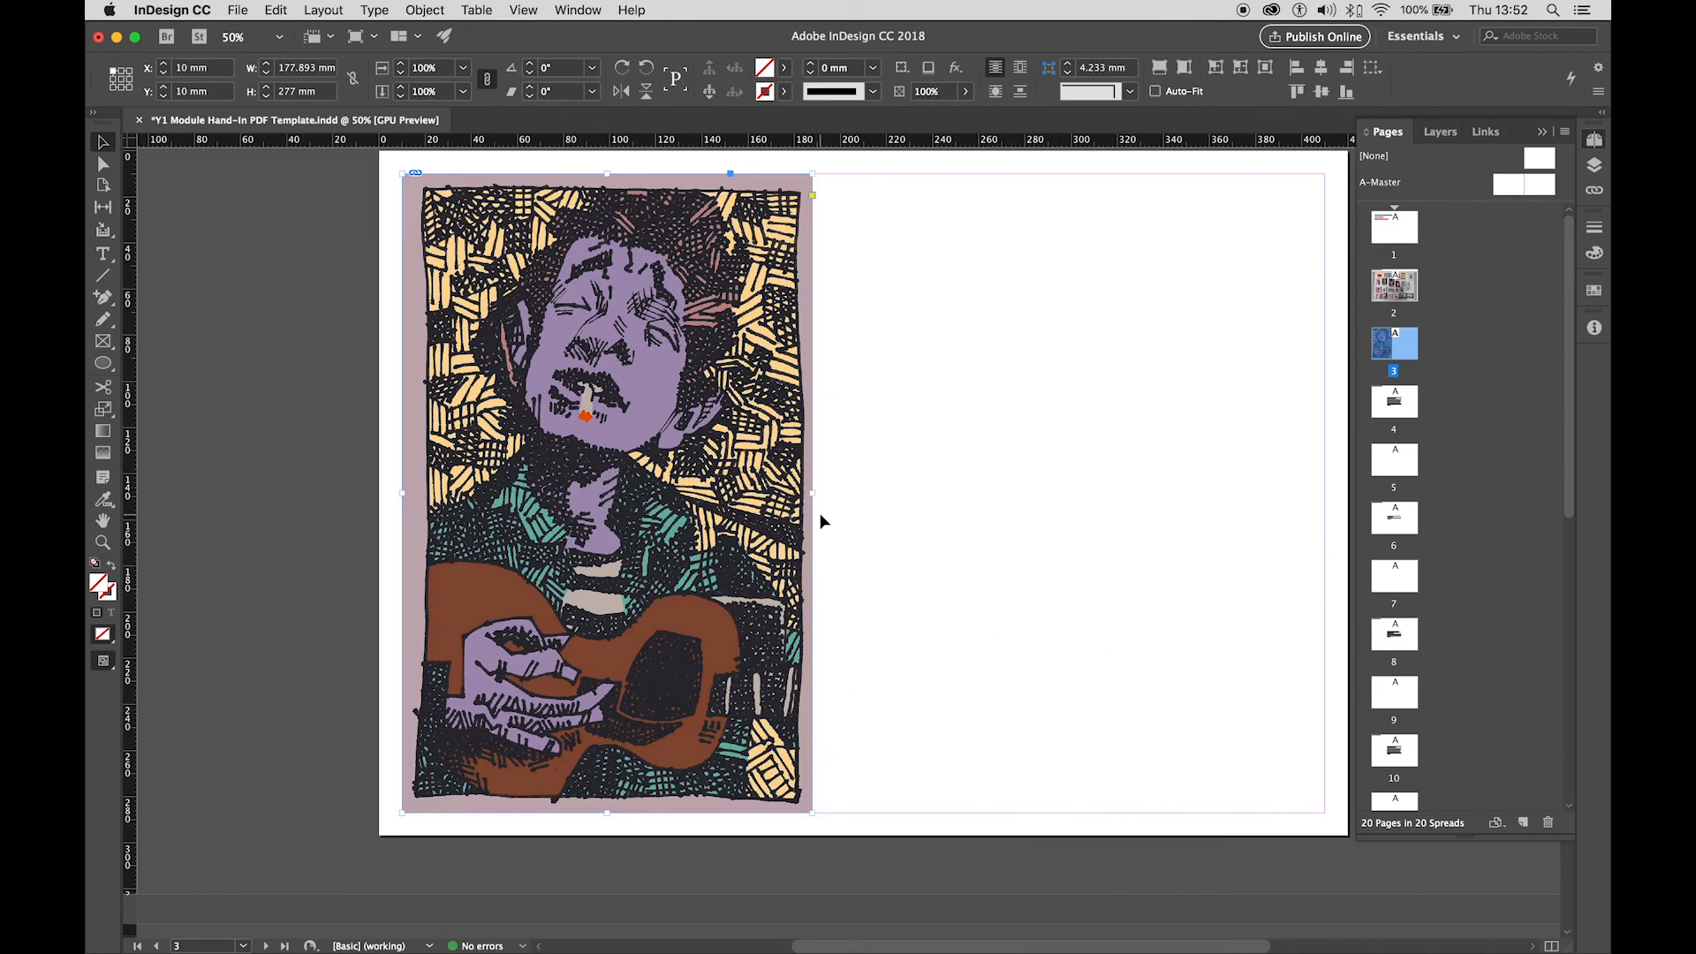
left_click(204, 530)
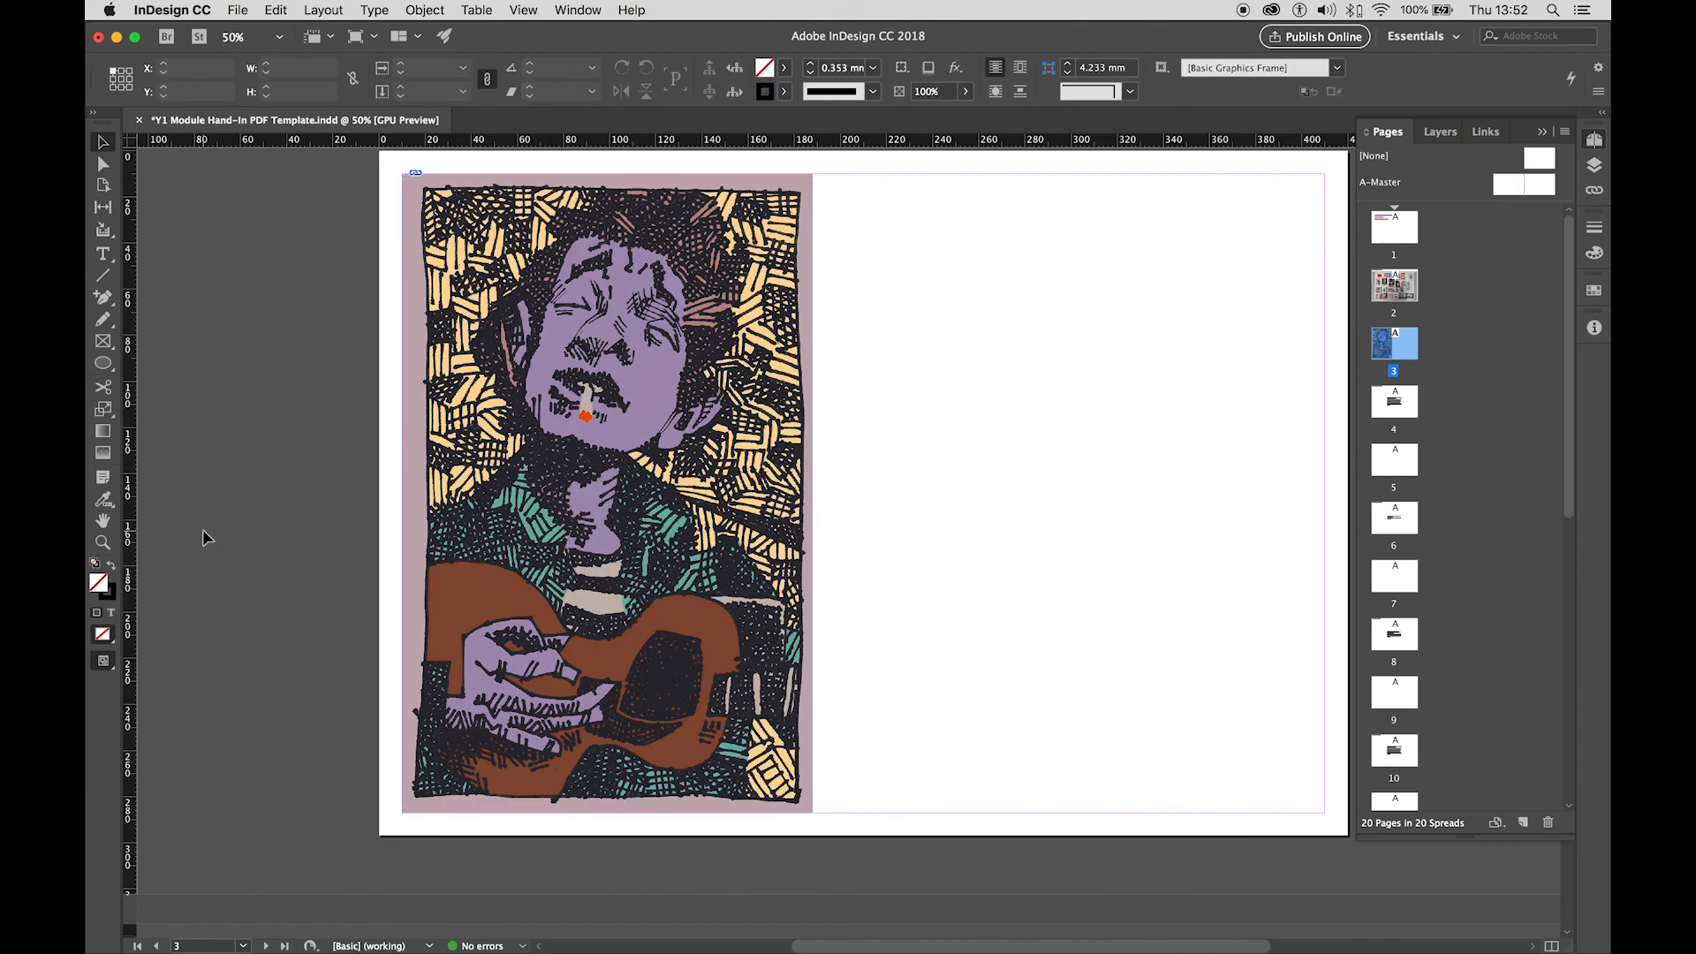
Draw a second frame about 94.5 by 144 mm at X 196 mm, Y 10 mm and place singer songwriters Bobby D.jpg in it.
left_click(102, 341)
left_click_drag(833, 178, 1049, 505)
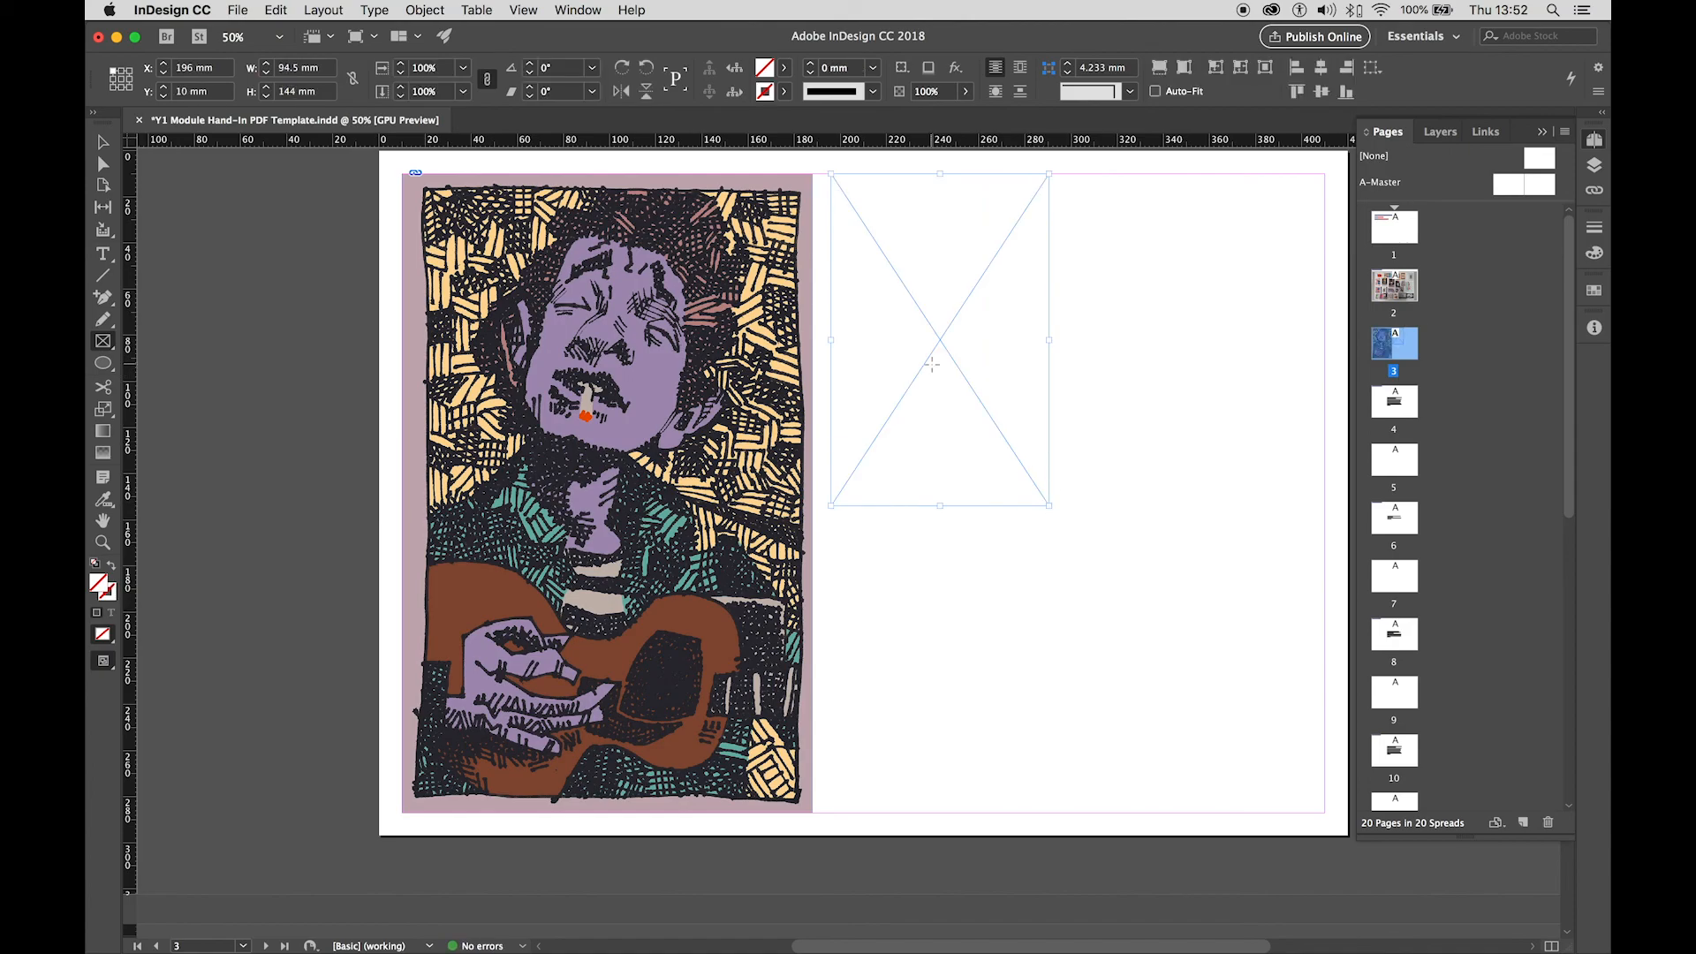
key("super+d")
left_click(532, 161)
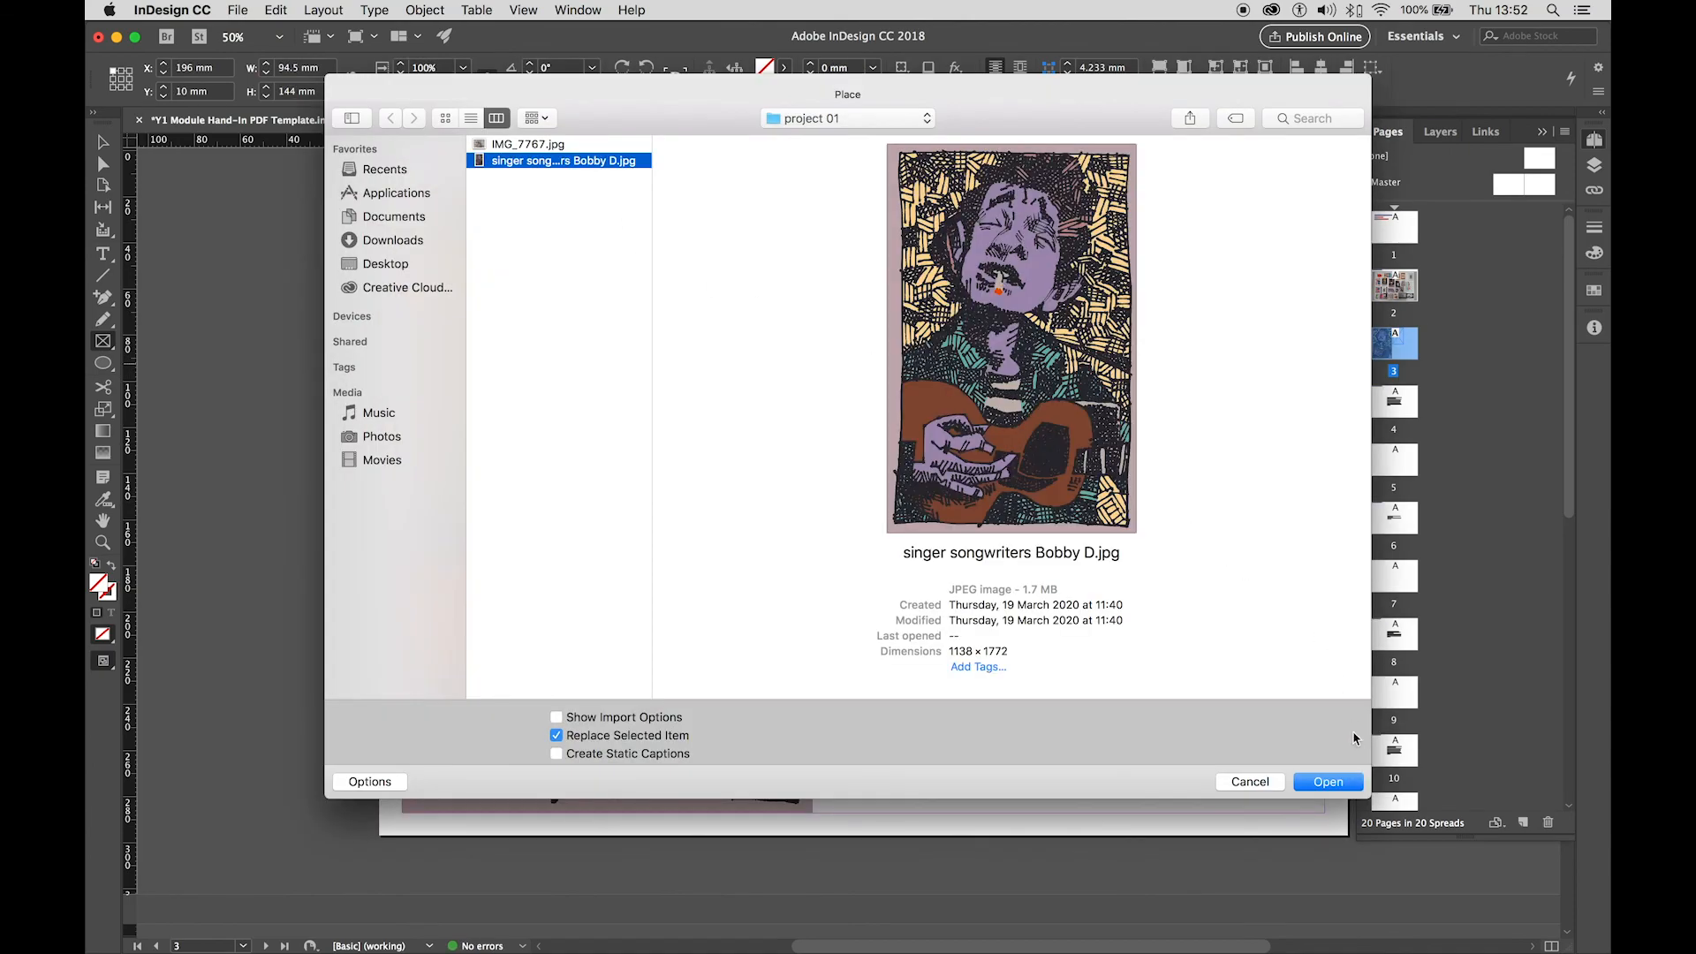
left_click(1336, 786)
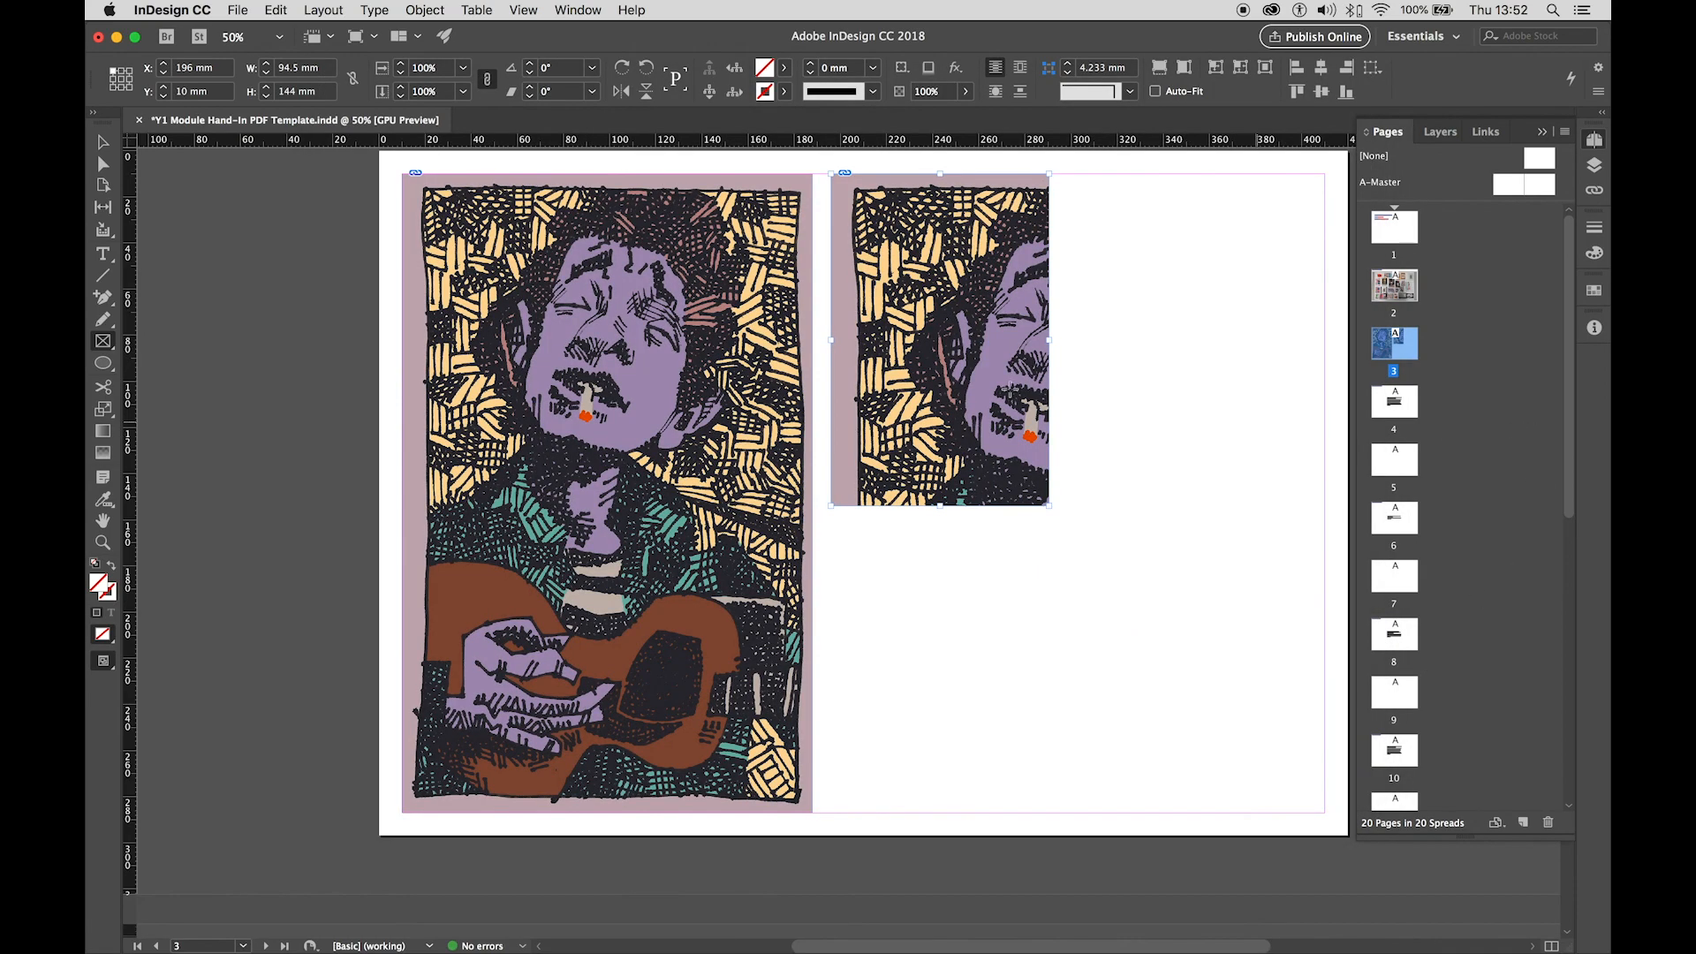
Apply Fill Frame Proportionally to the image in the smaller page 3 frame.
right_click(969, 360)
mouse_move(1051, 643)
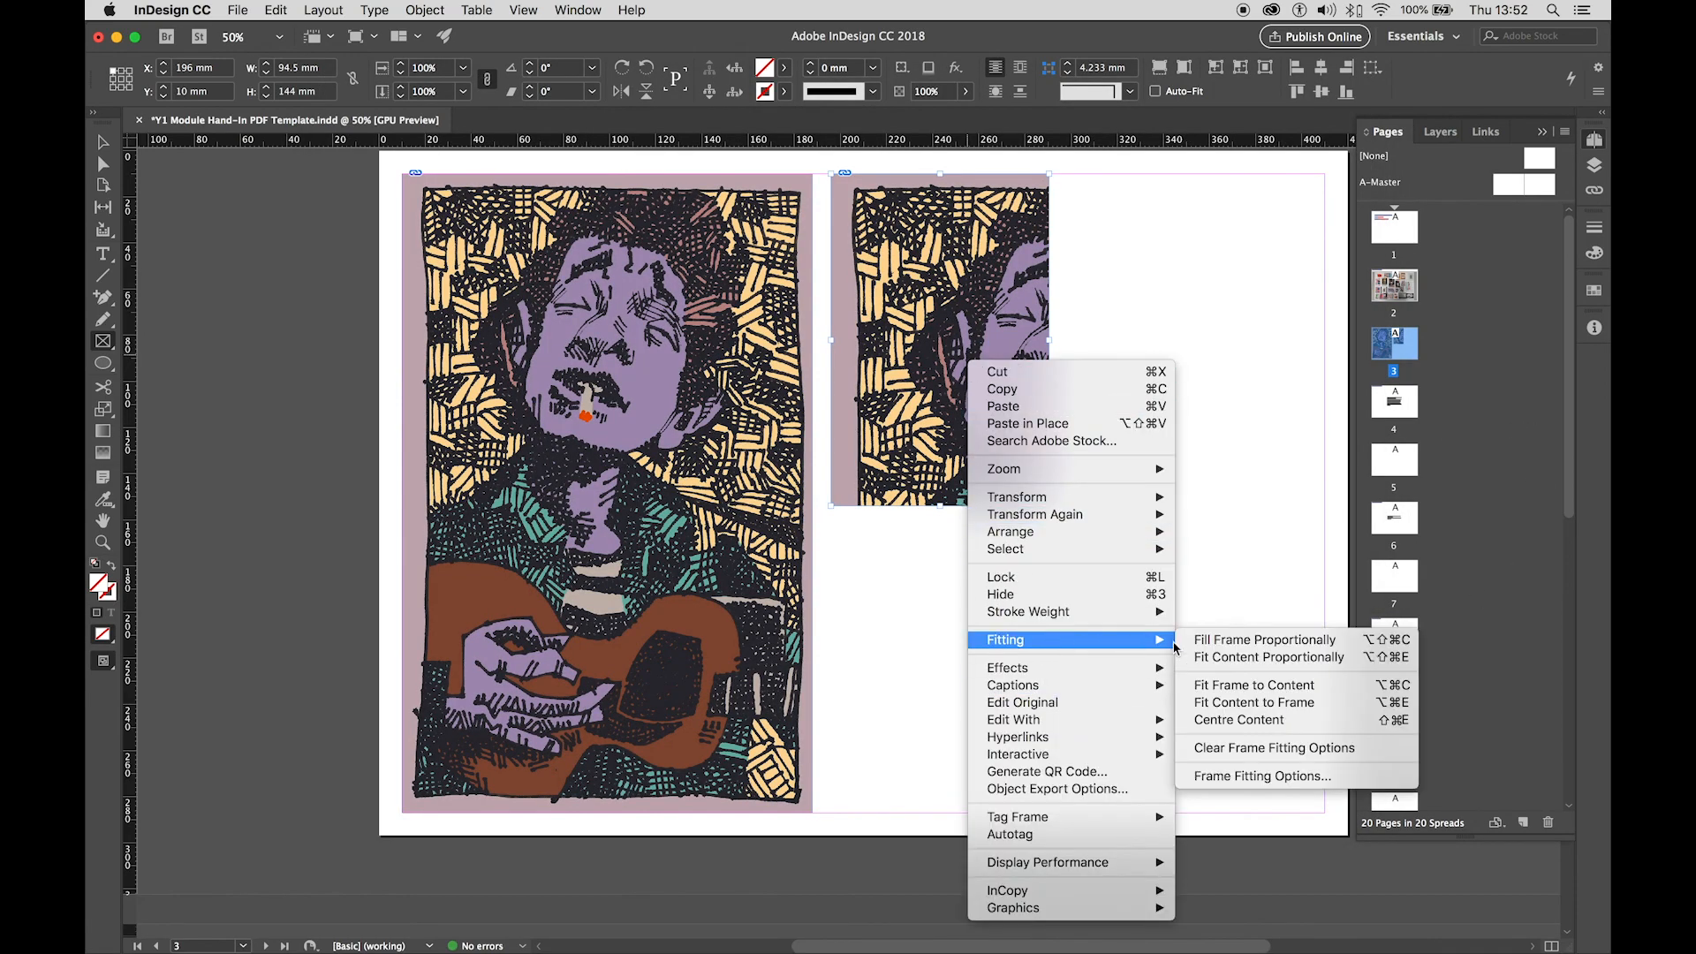
left_click(1224, 647)
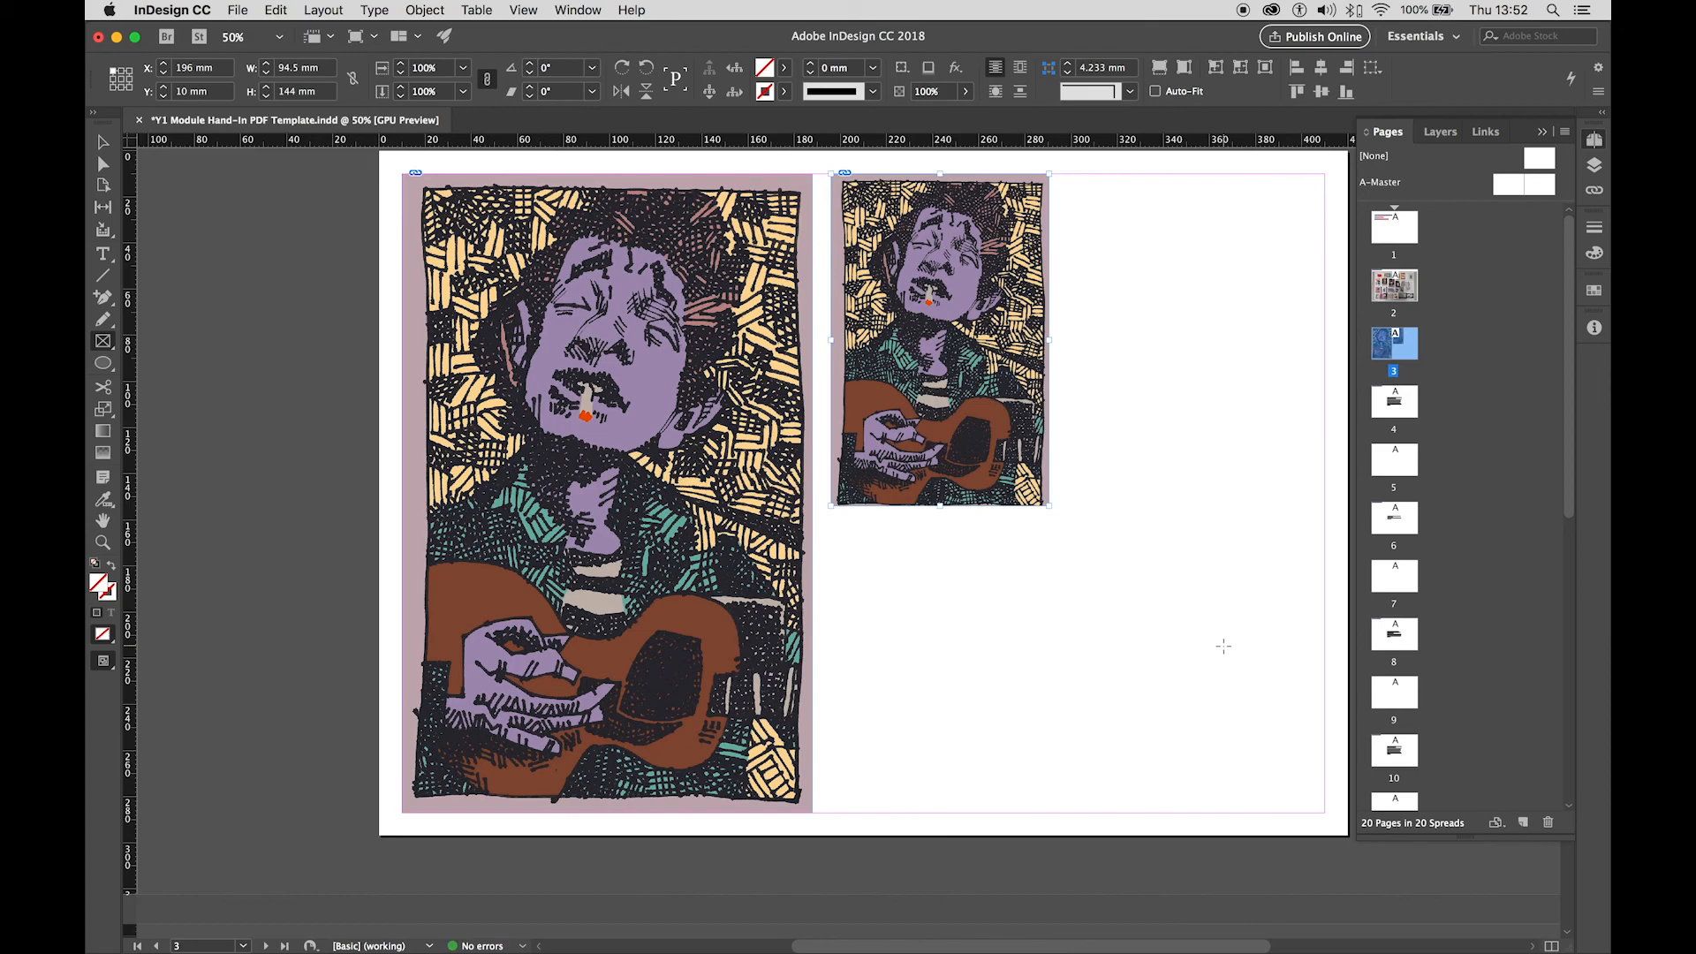
Scale the image to fit wholly inside the smaller page 3 frame using Fit Content Proportionally.
right_click(1016, 320)
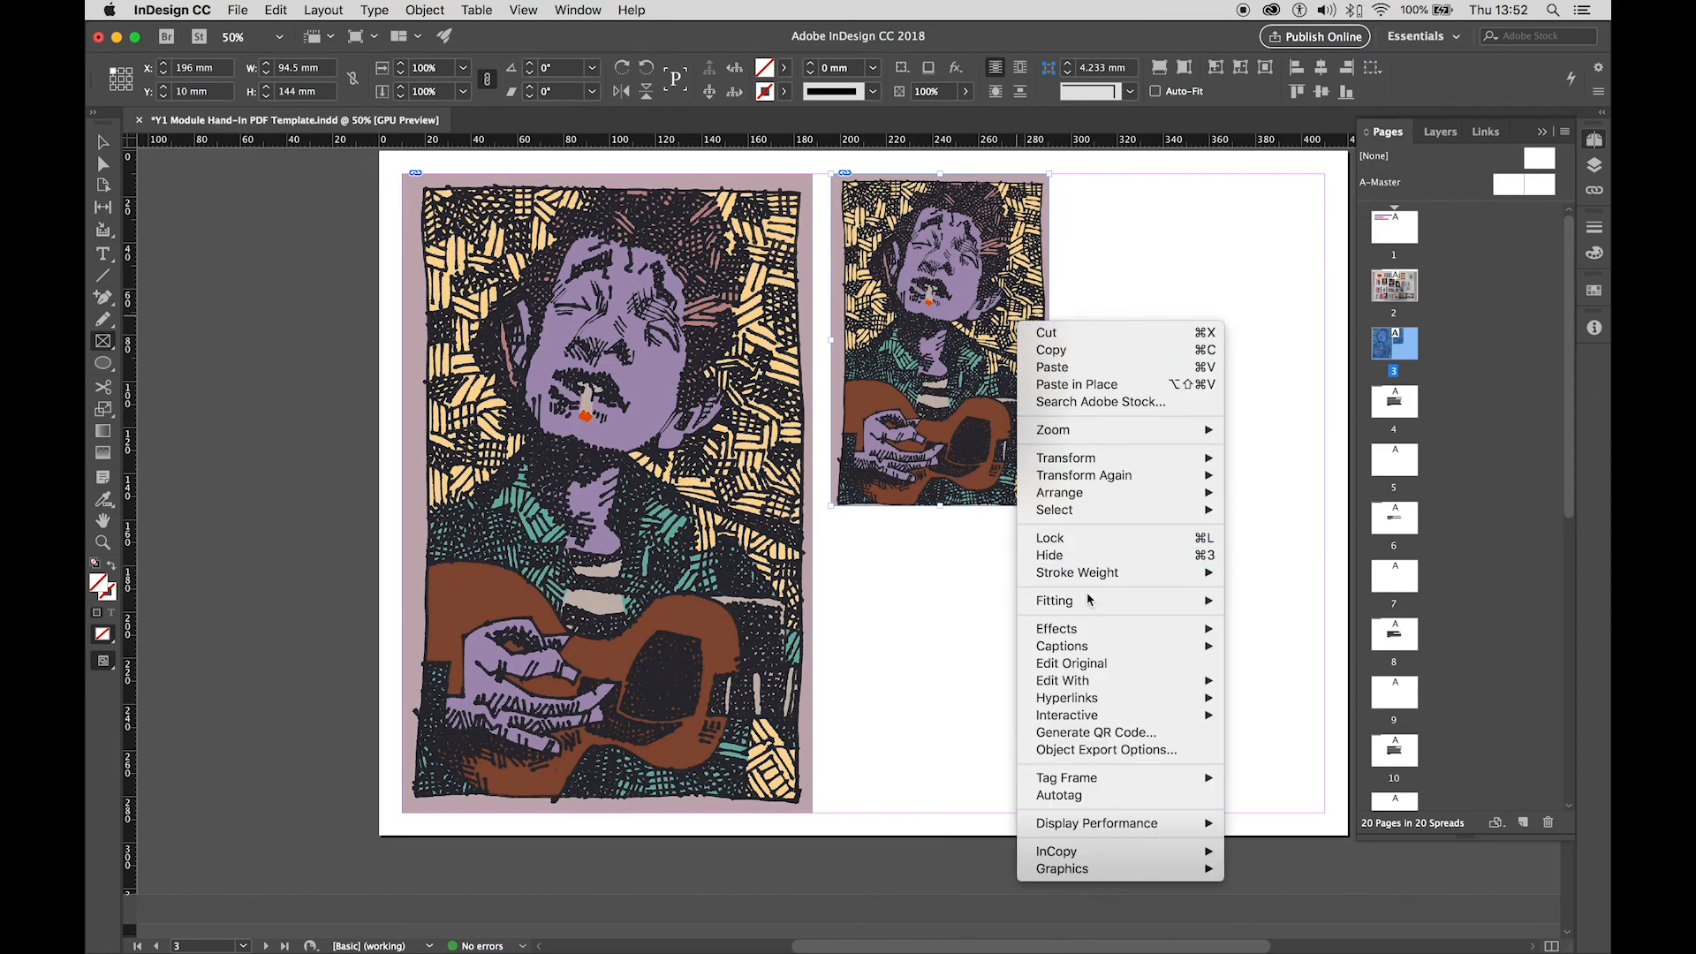
mouse_move(1091, 600)
left_click(1264, 622)
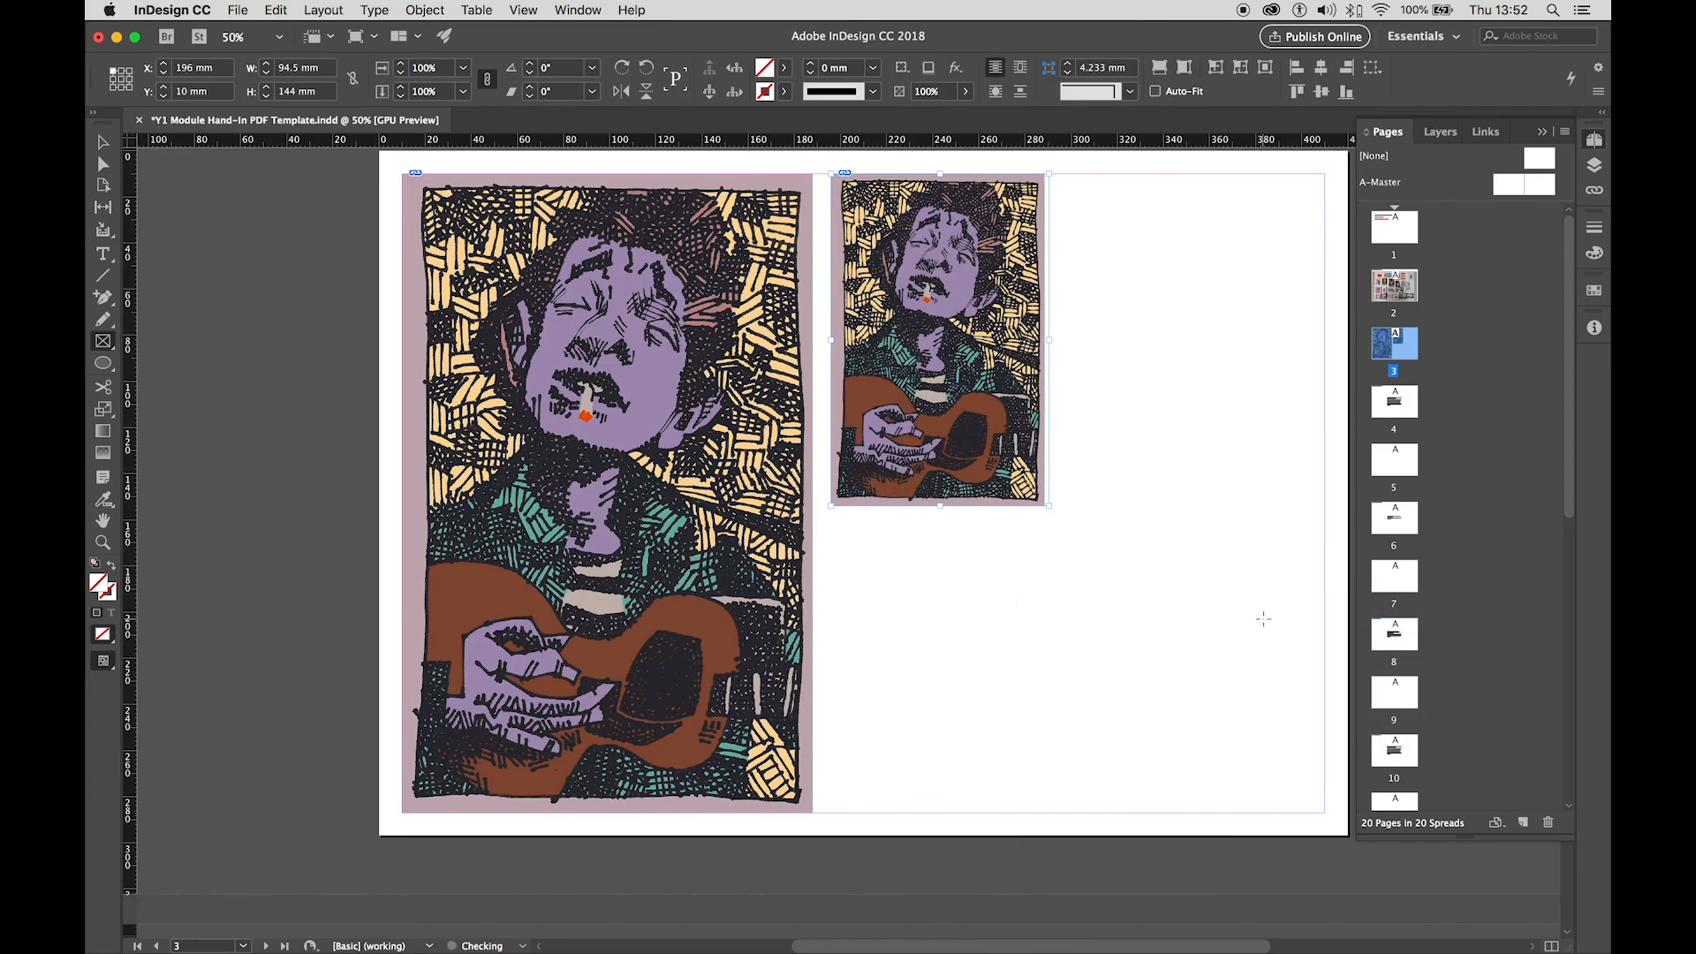
Shrink the second frame on page 3 to its image edges with Fit Frame to Content, and deselect it.
right_click(873, 292)
mouse_move(1004, 572)
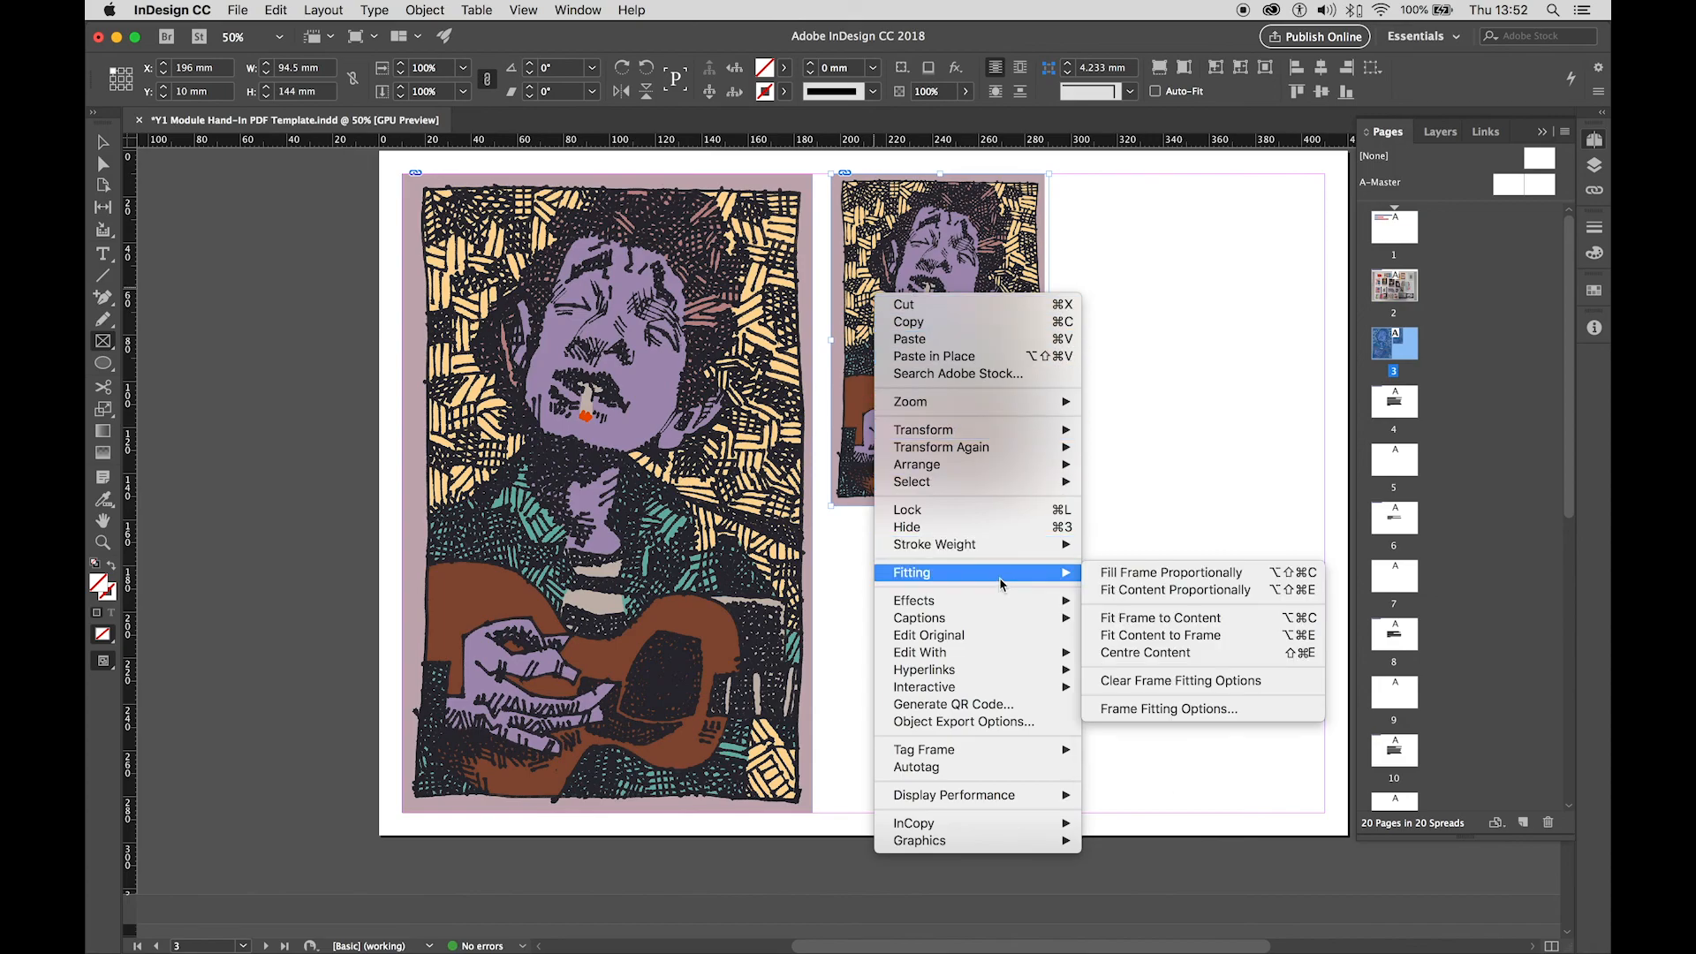
left_click(1164, 619)
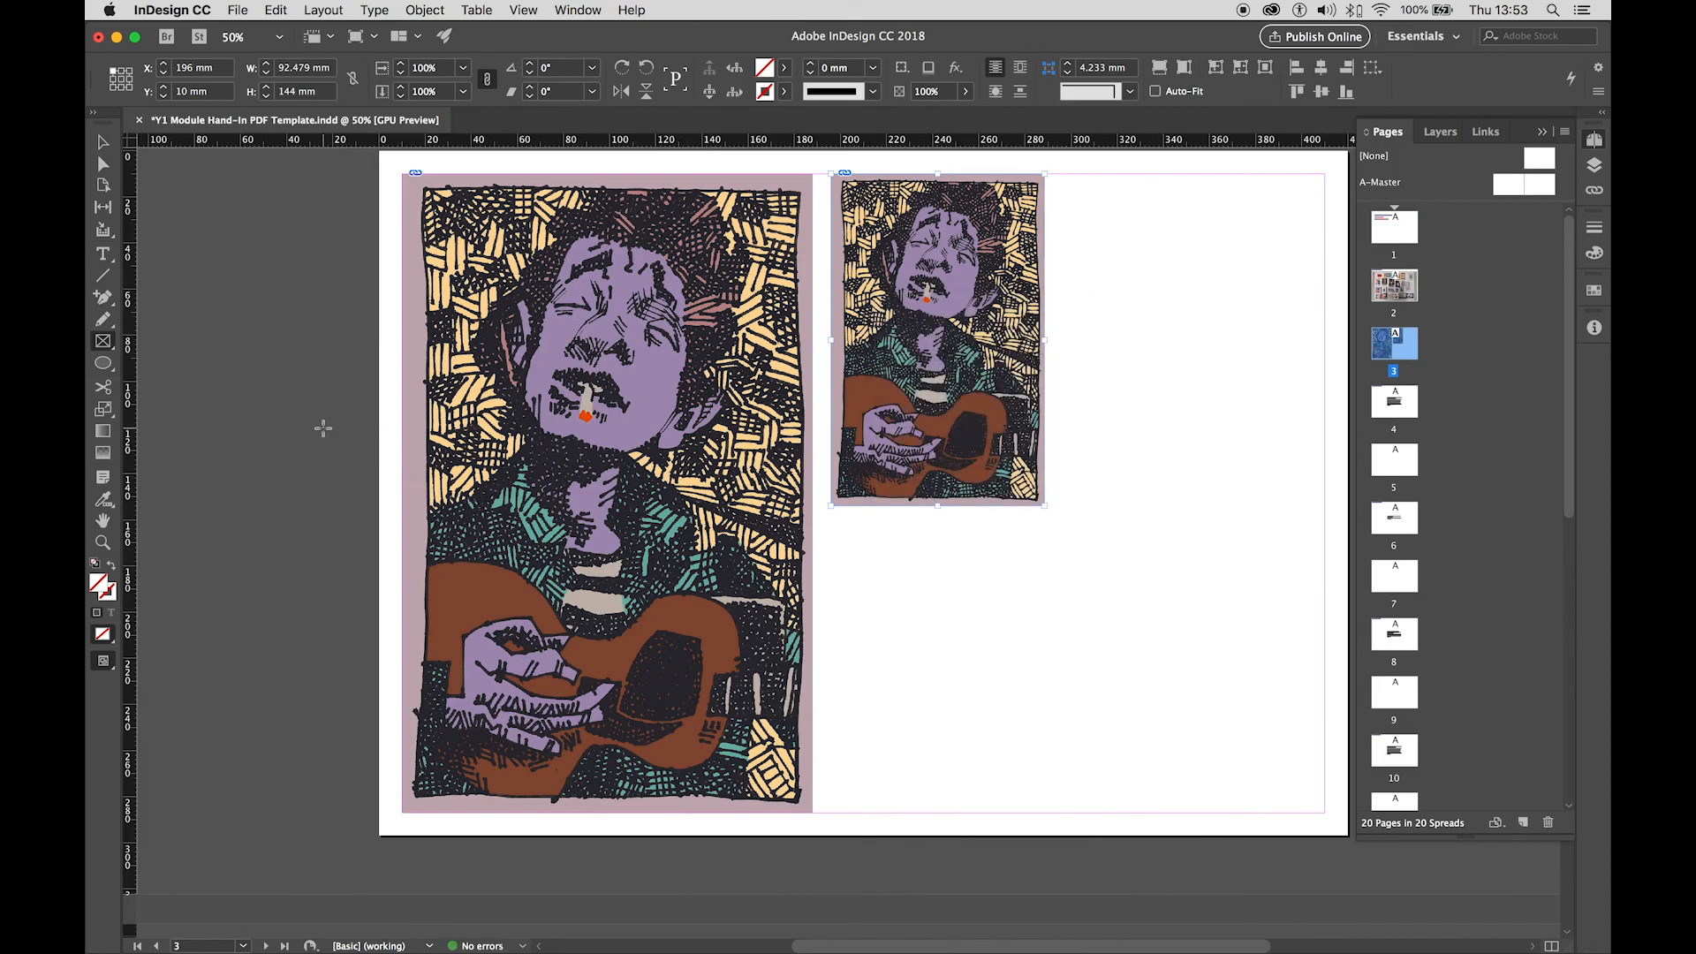
left_click(99, 143)
left_click(199, 241)
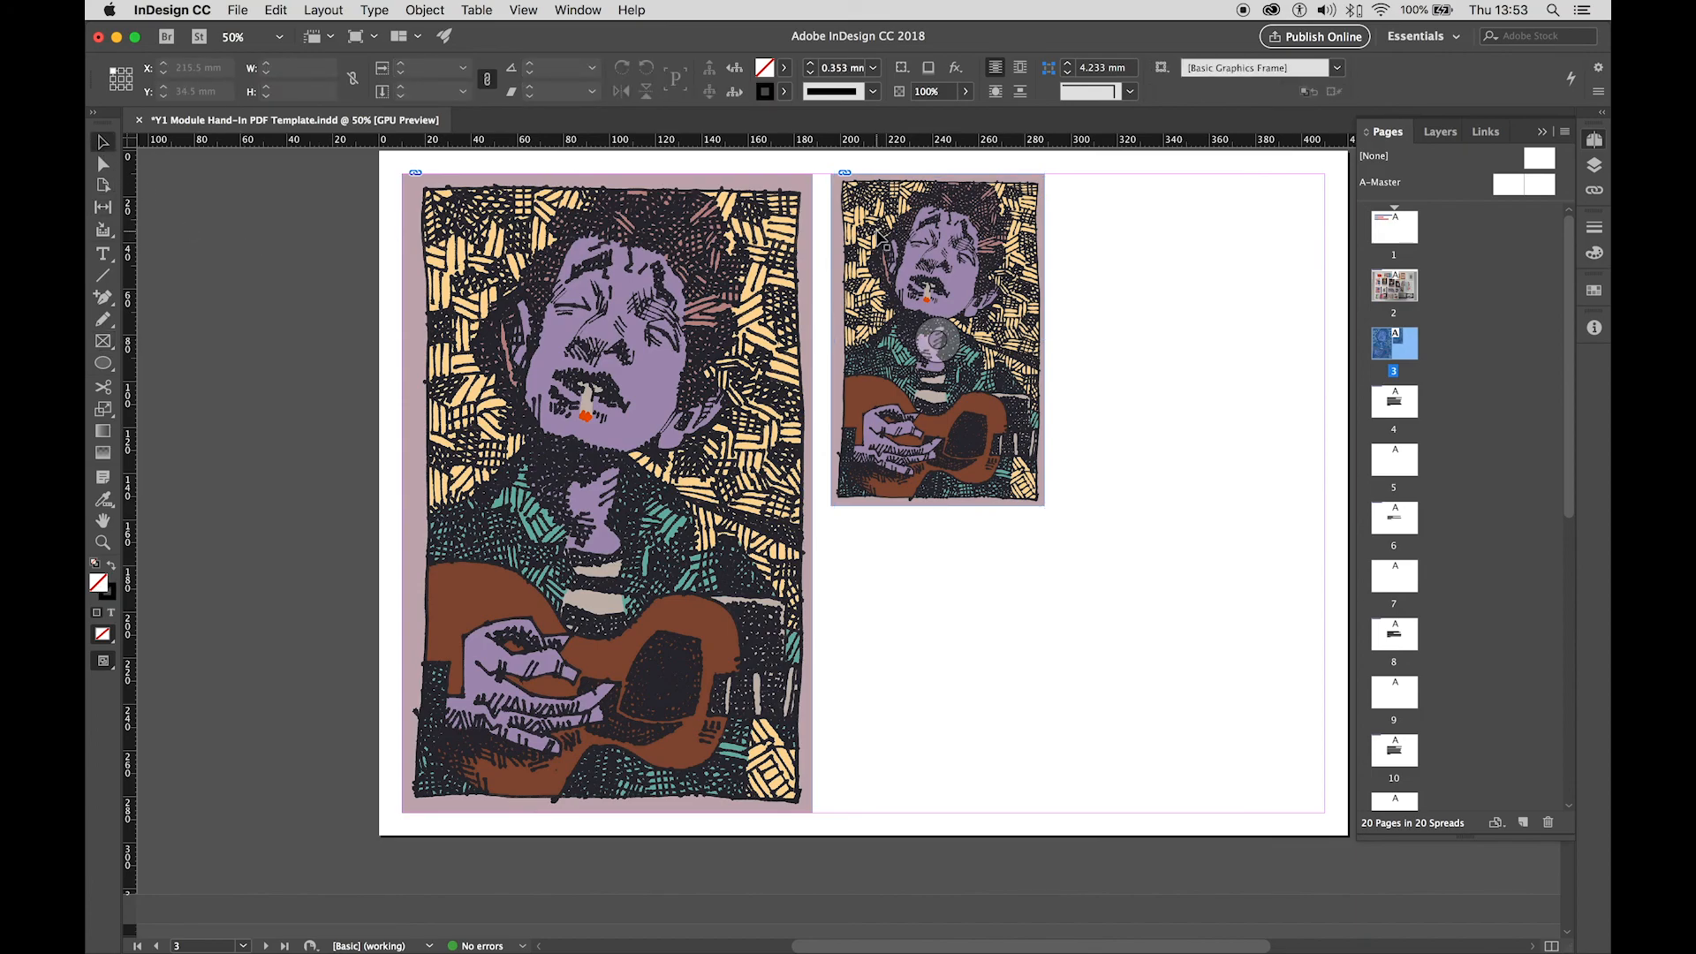
Draw a third frame about 92.5 by 144 mm at X 296 mm, Y 10 mm and place singer songwriters Bobby D.jpg in it.
left_click(102, 341)
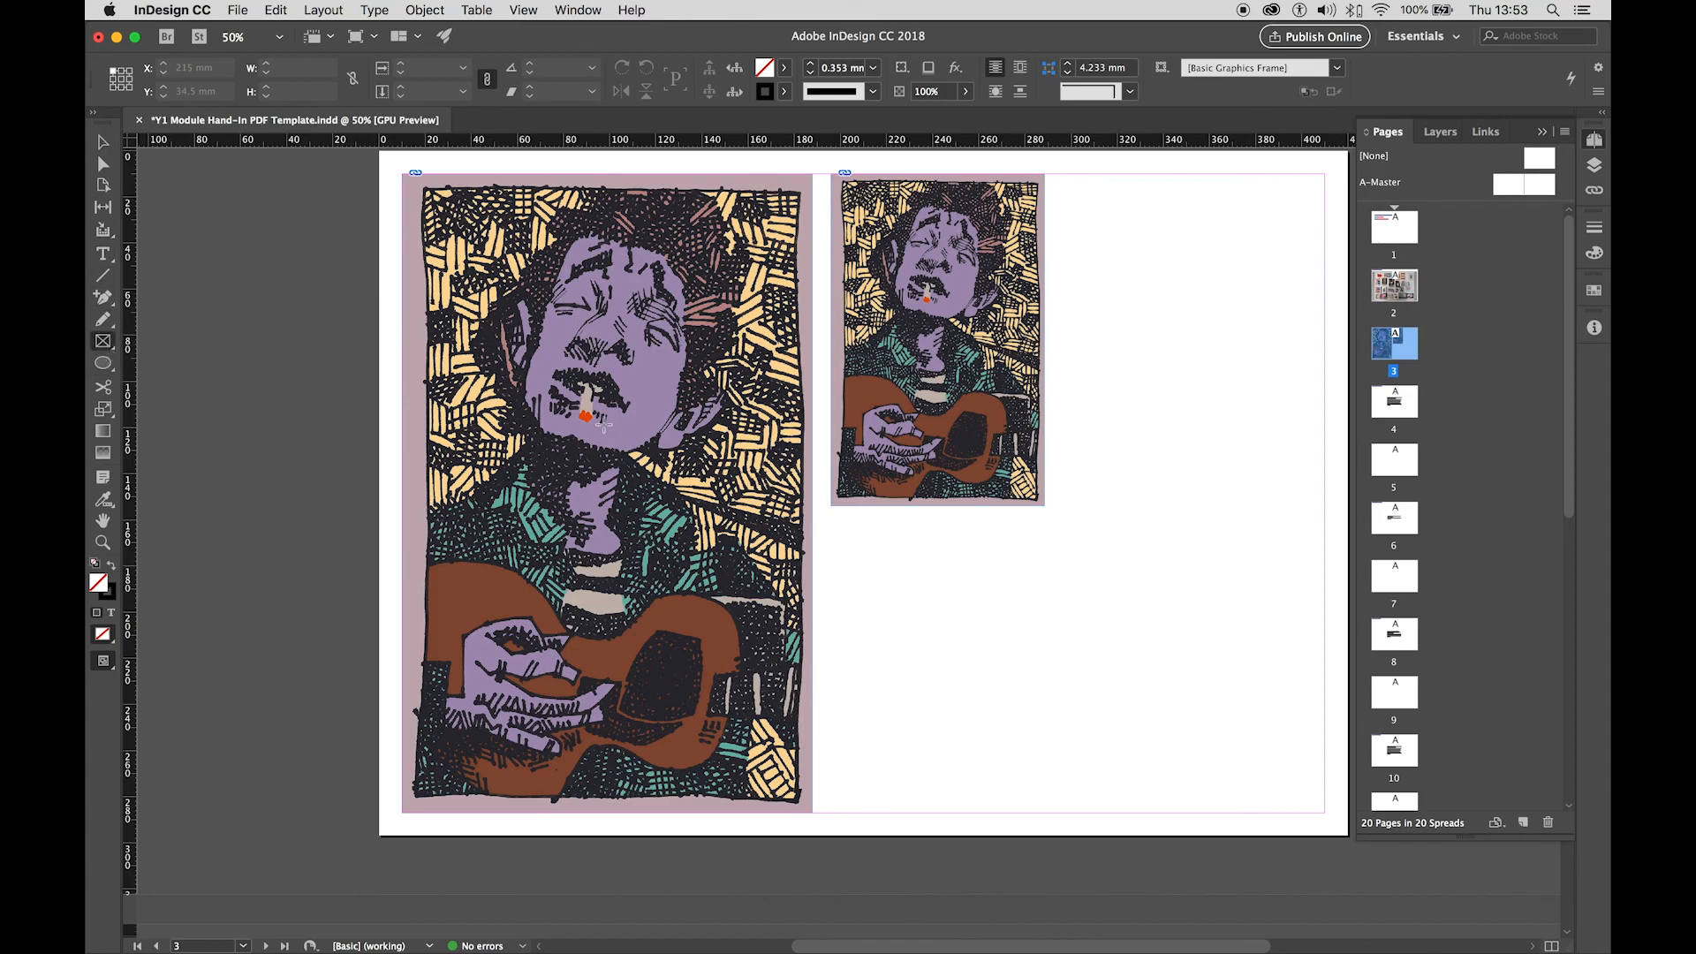
left_click_drag(1063, 174, 1280, 510)
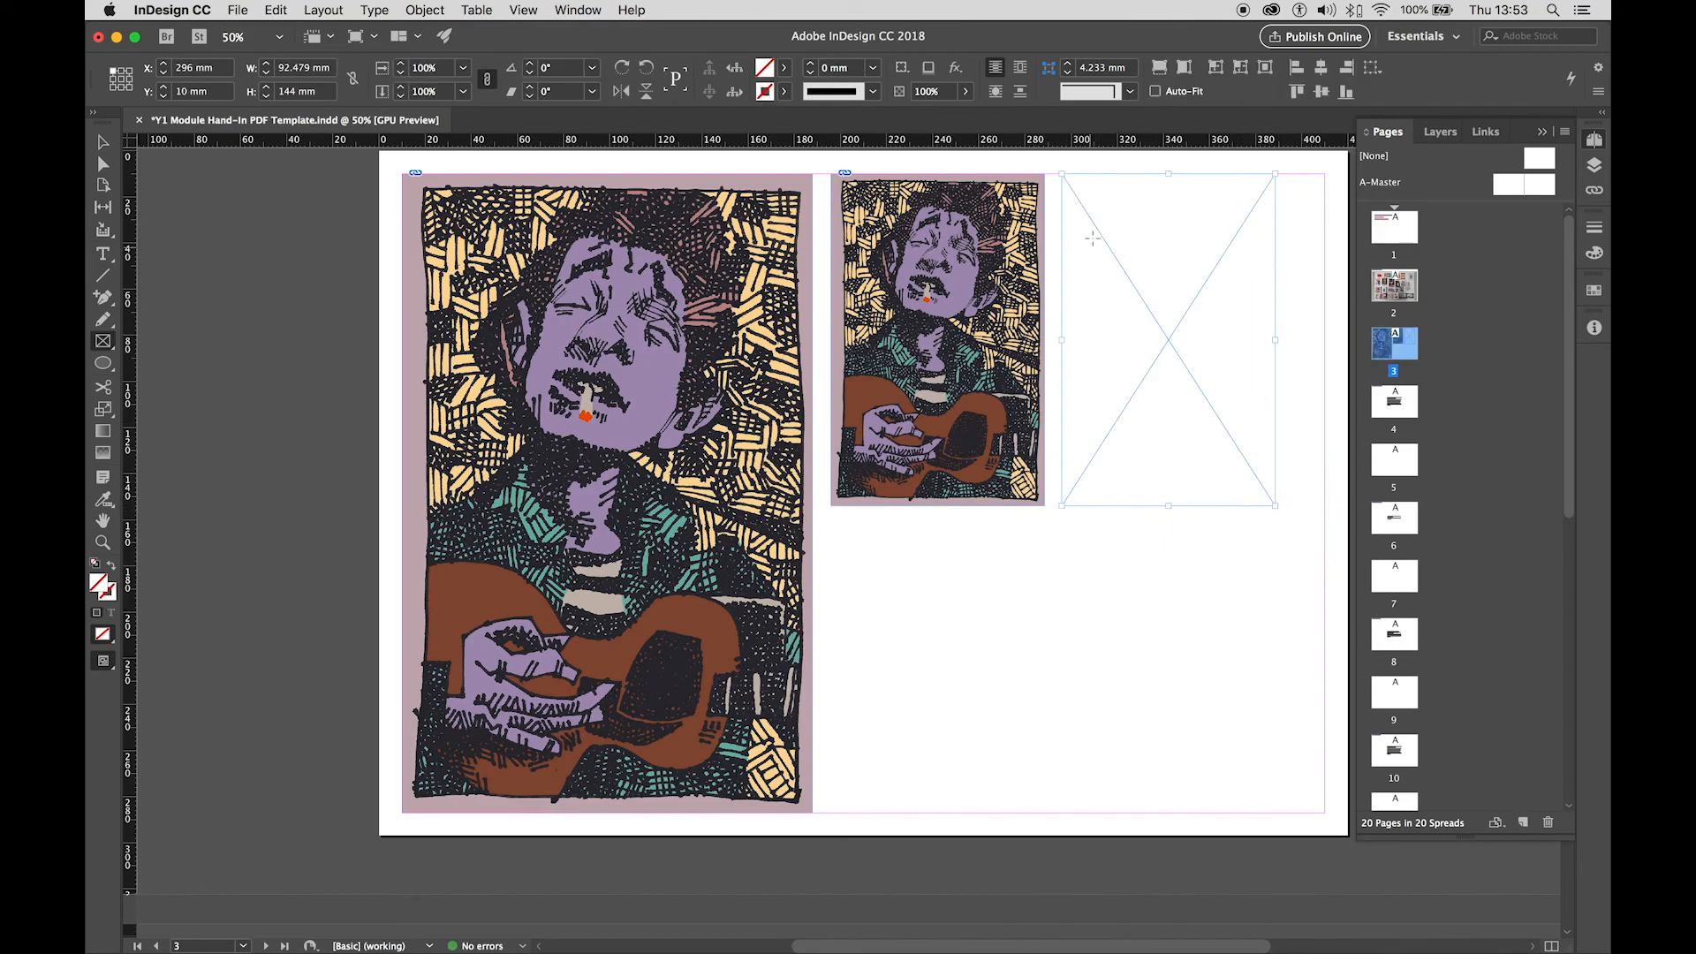
key("super+d")
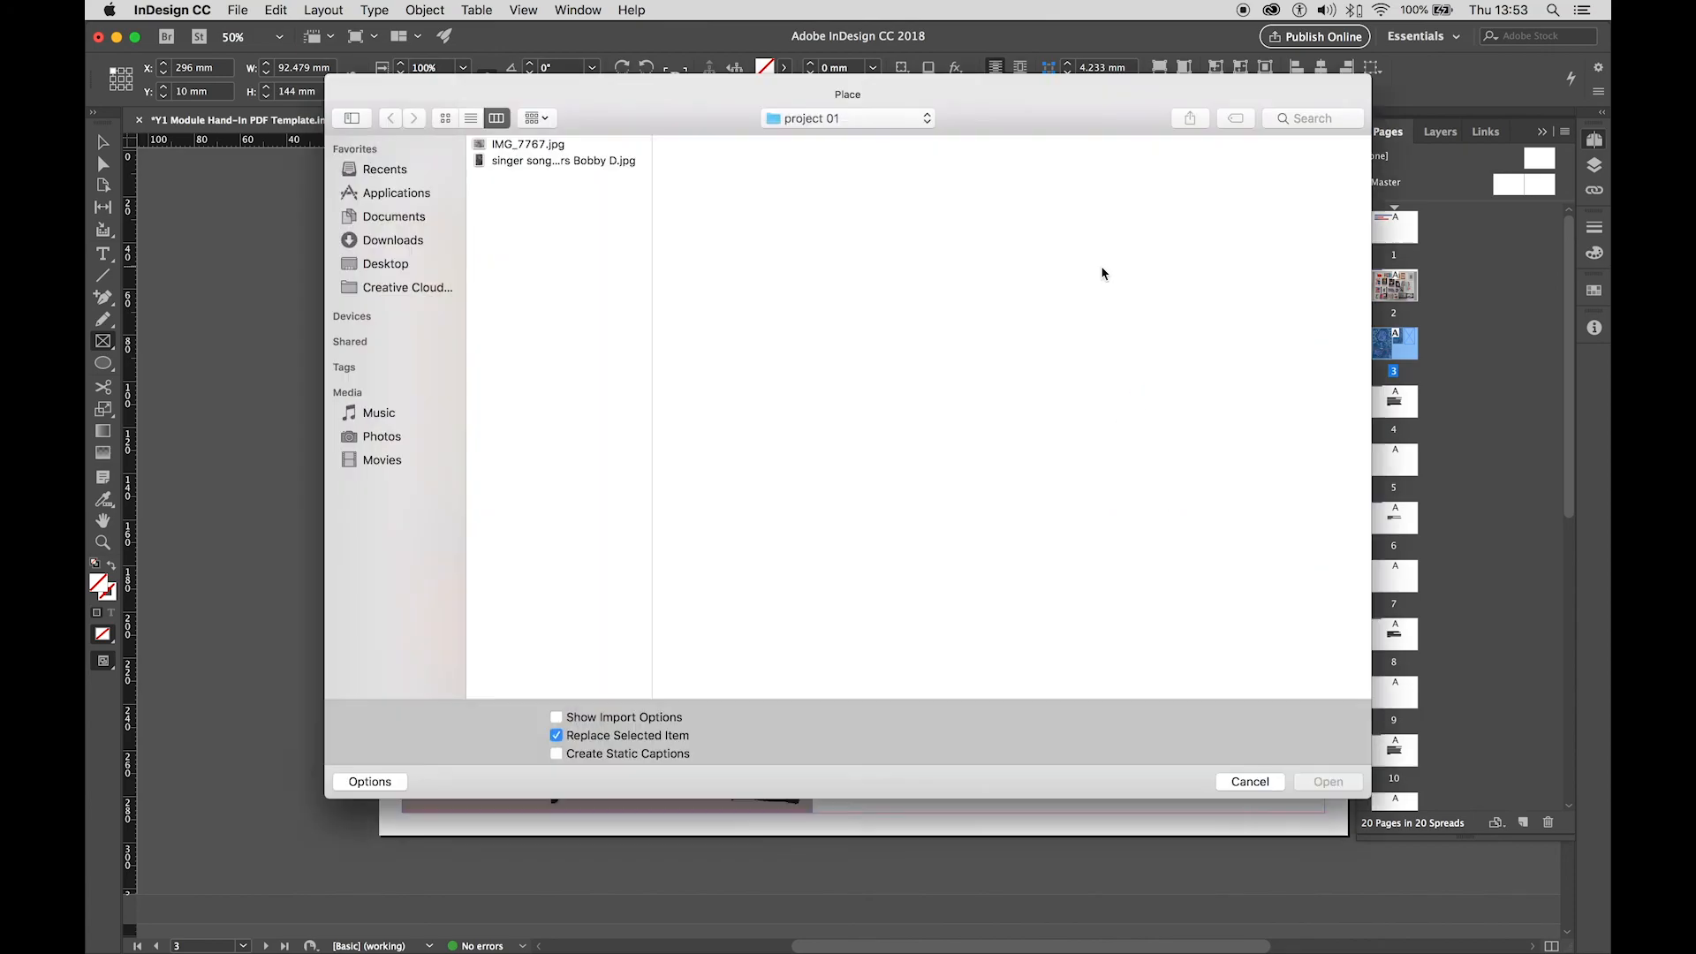
left_click(517, 161)
left_click(1327, 781)
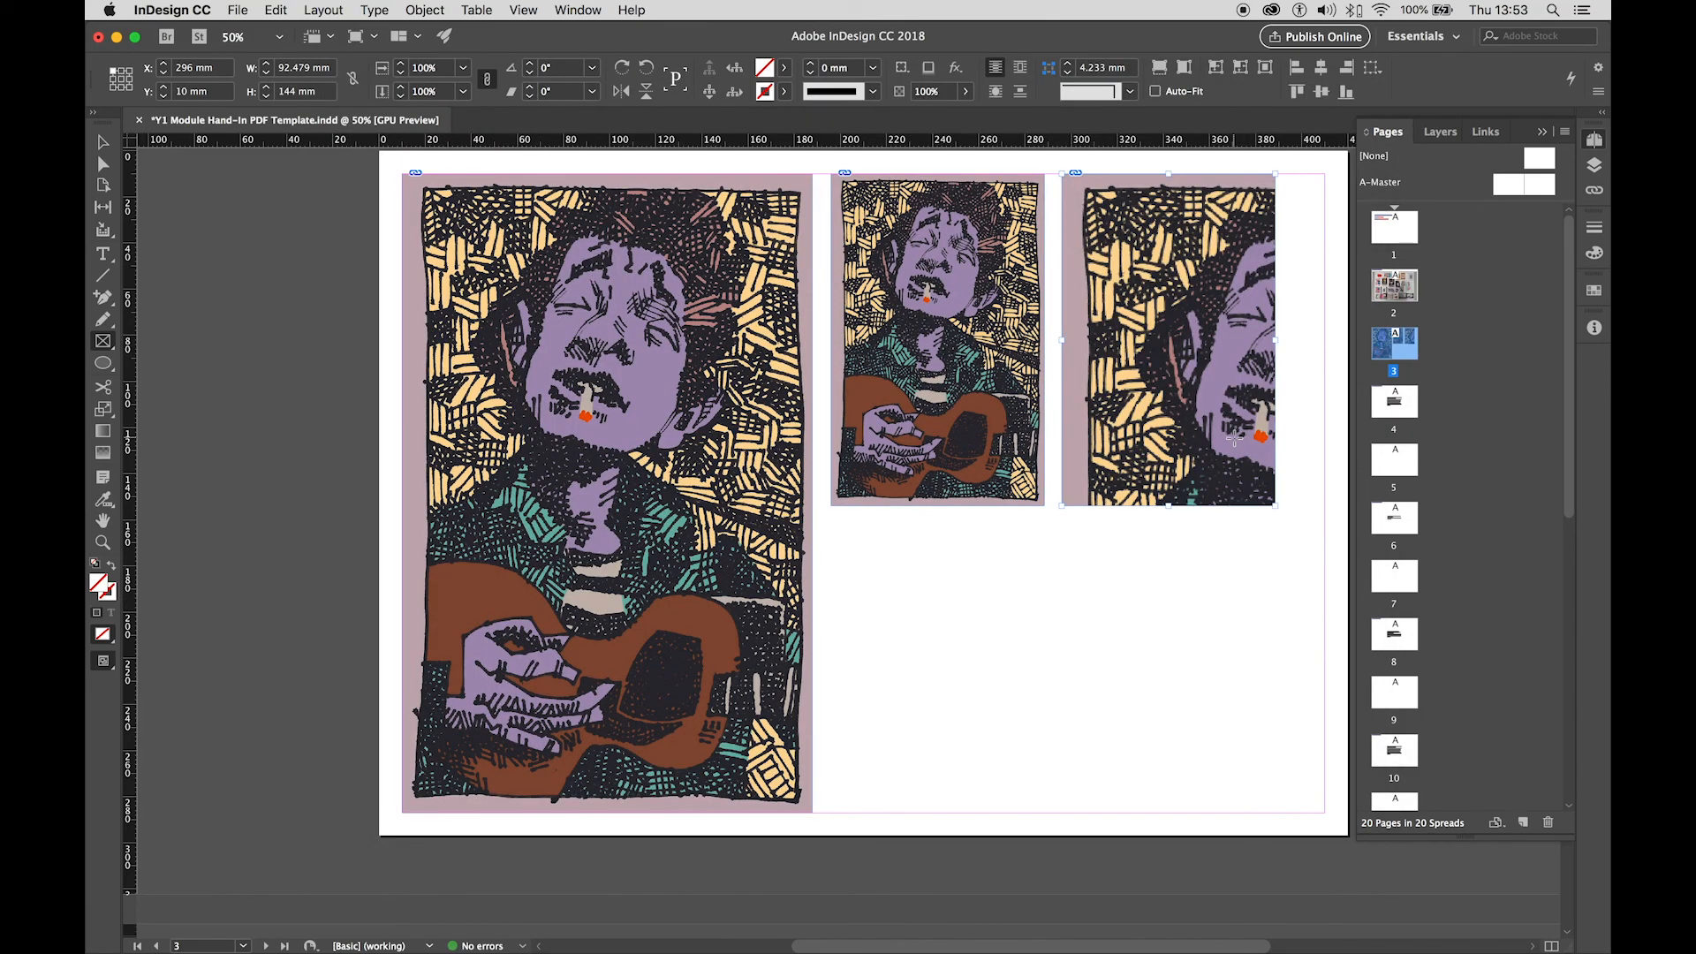
Fit the image proportionally inside the third frame and shift the frame to about X 296.6 mm so the gaps between images match.
key("super+alt+shift+e")
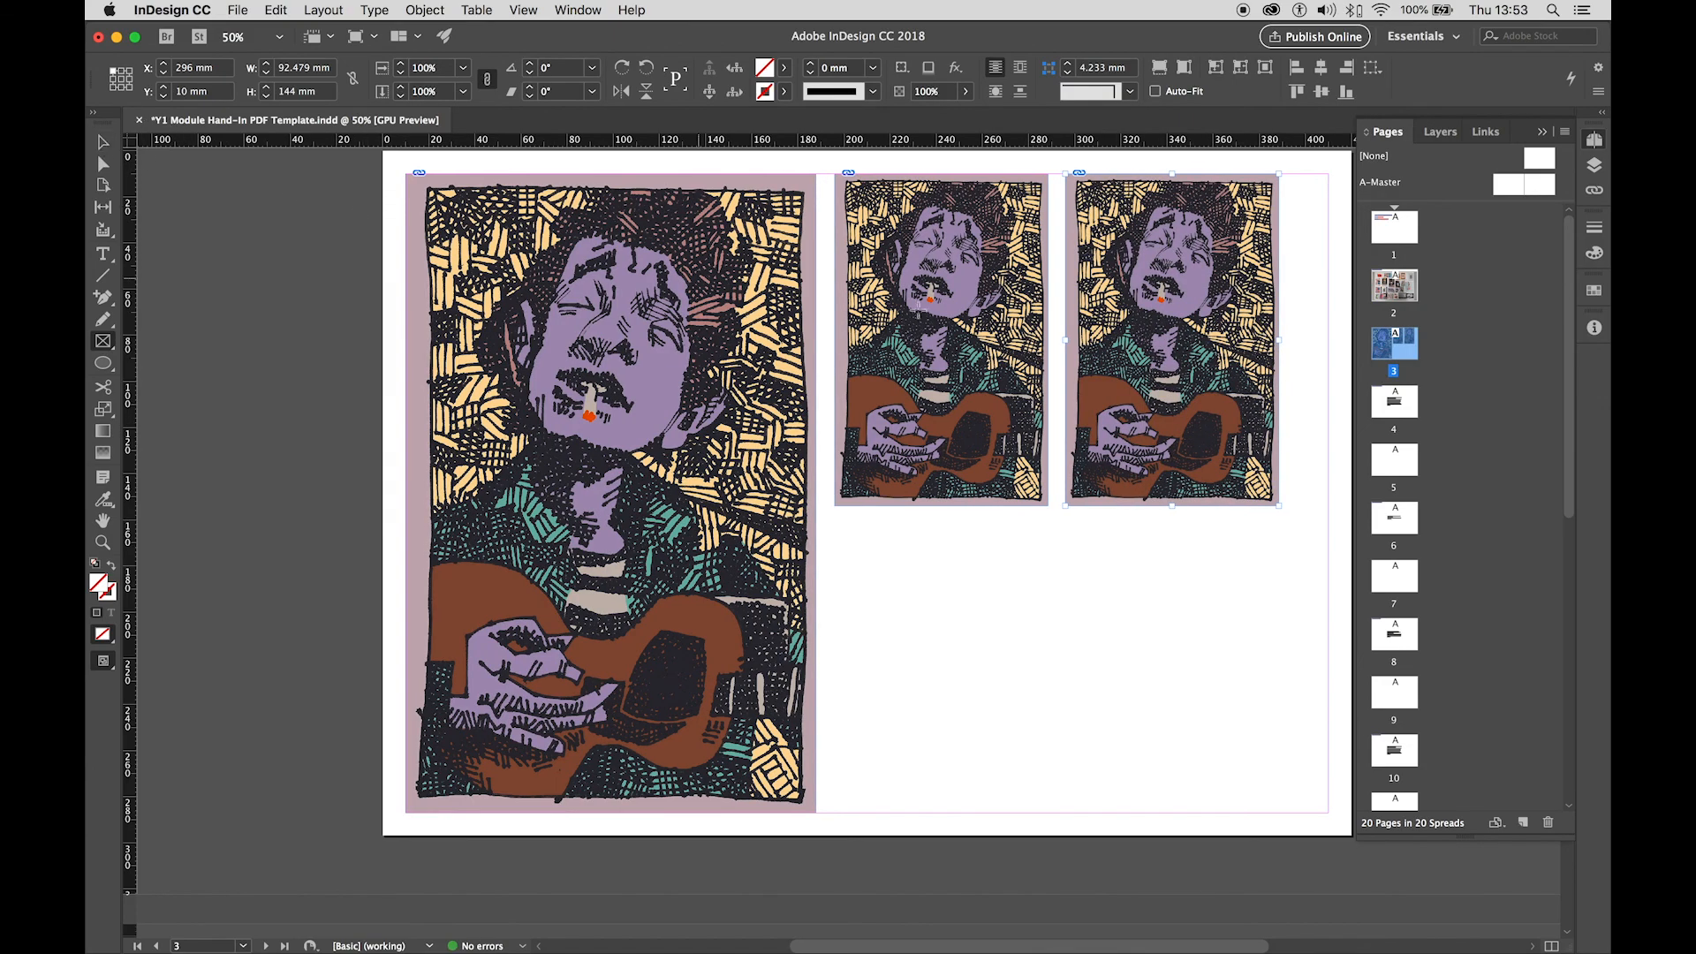
left_click(103, 142)
left_click(906, 532)
left_click_drag(1191, 436, 1189, 435)
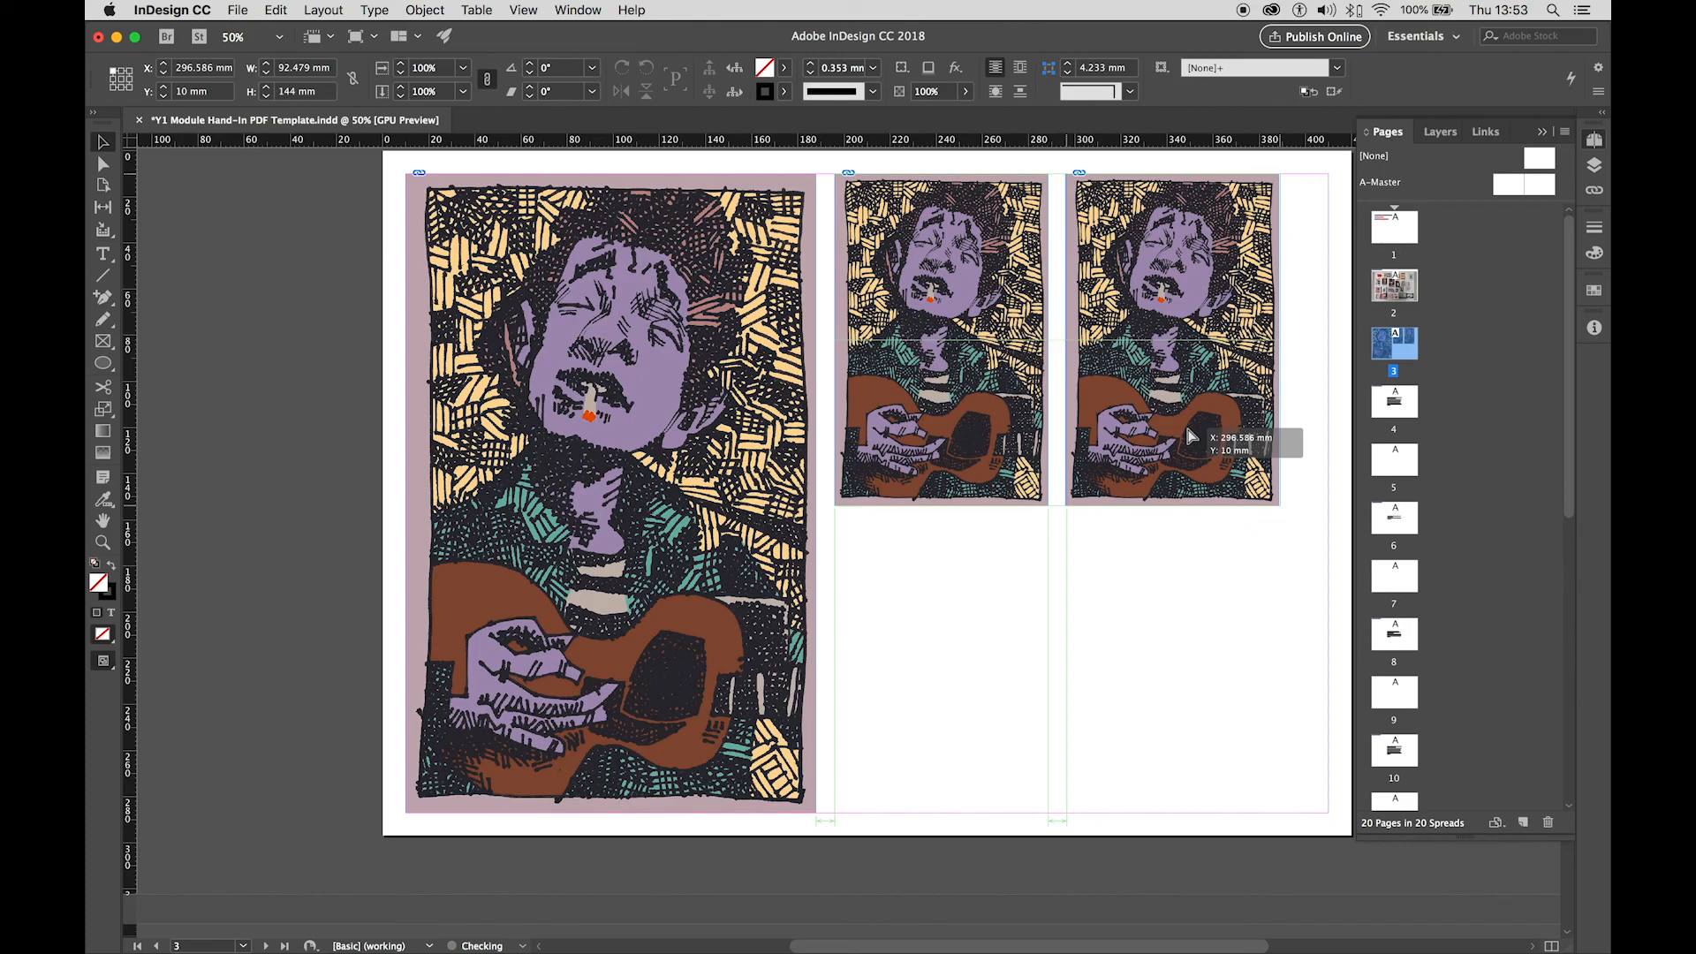
left_click_drag(1187, 430, 1184, 461)
left_click(1179, 547)
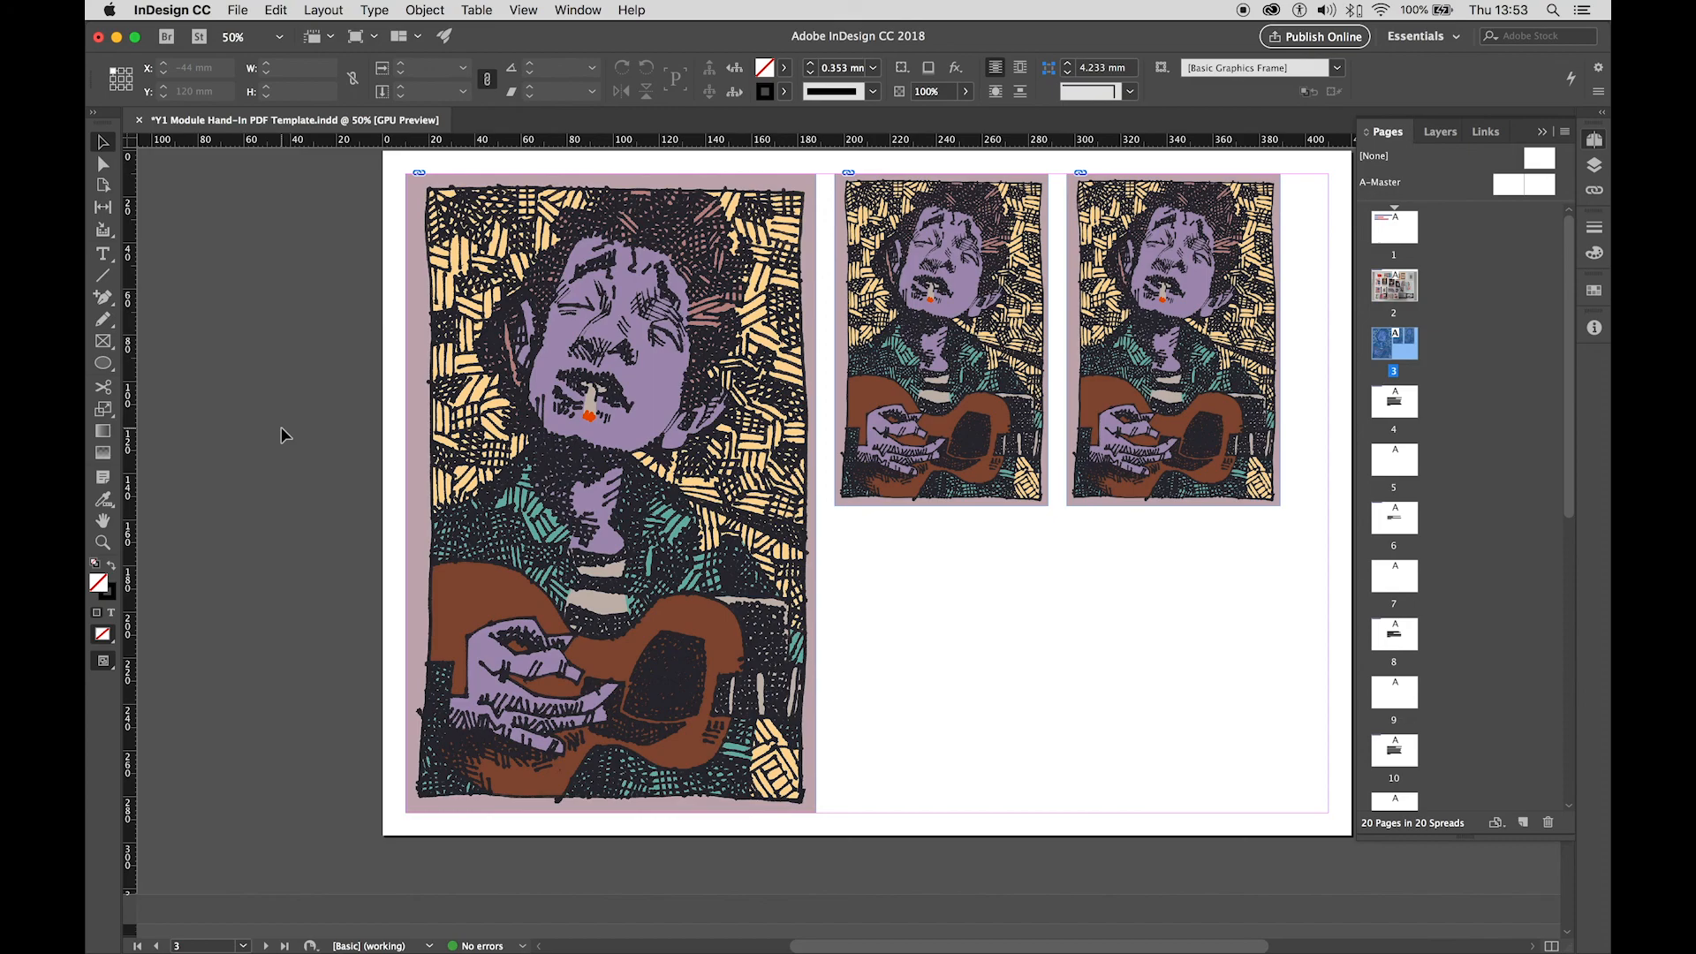
Draw a text frame about 137 by 92 mm below the two small page 3 images and align it at X 196 mm, Y 163.5 mm.
key("super+minus")
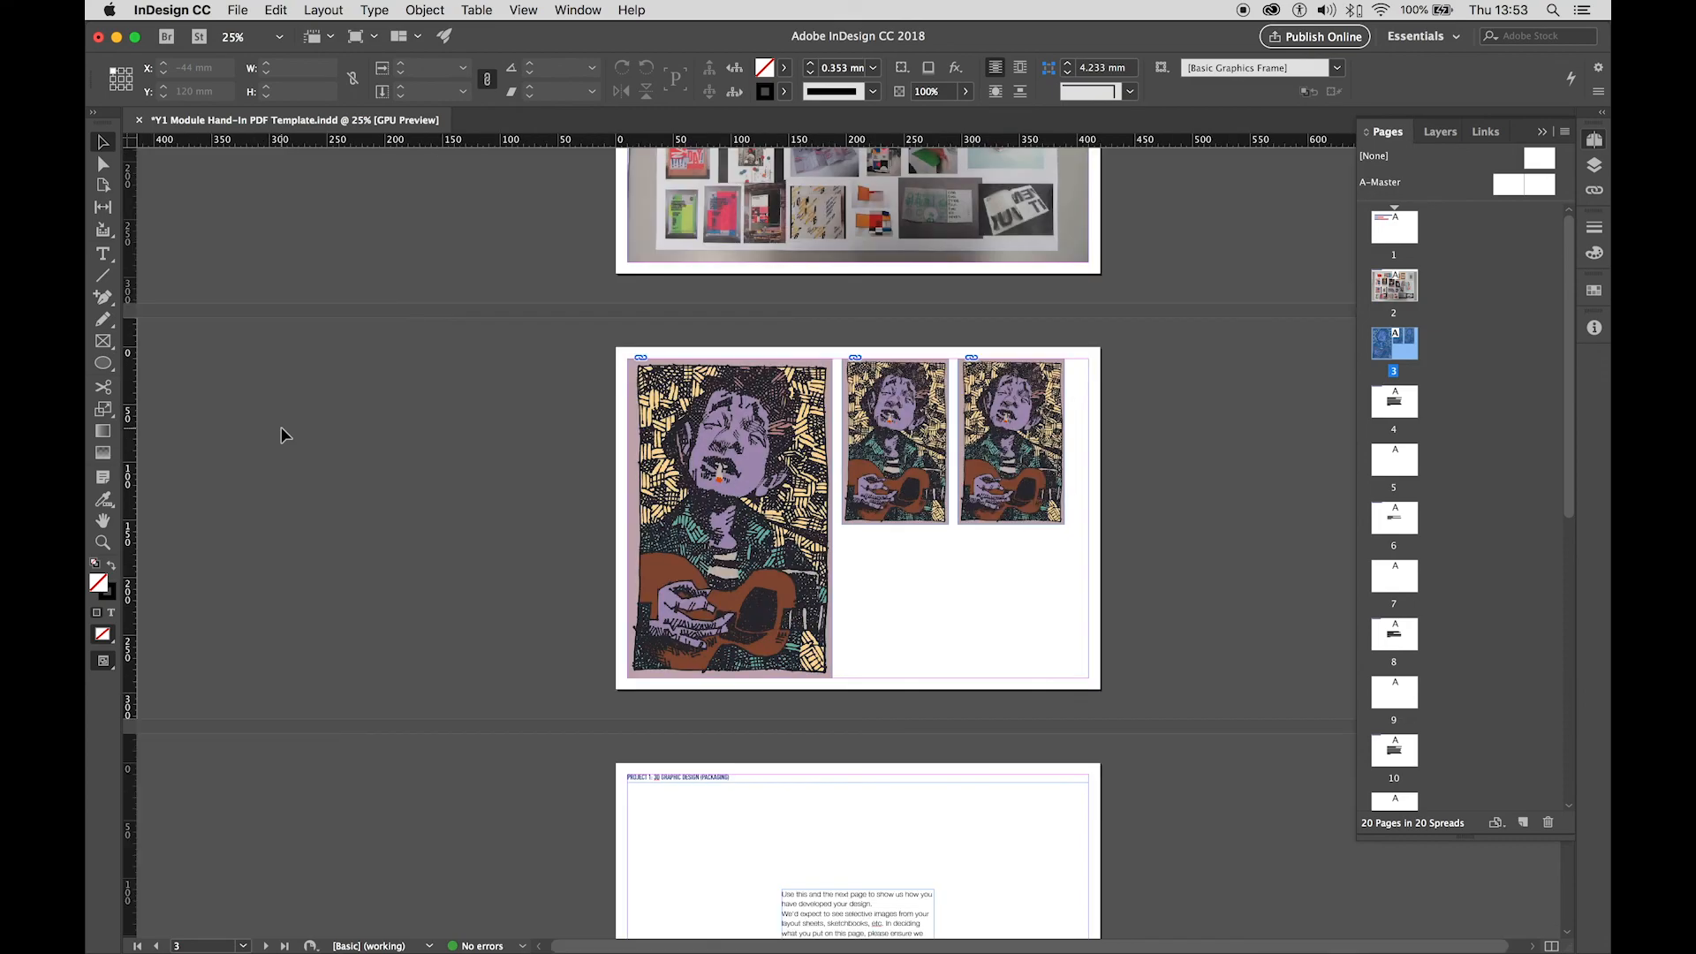
scroll(1203, 466, "up", 5)
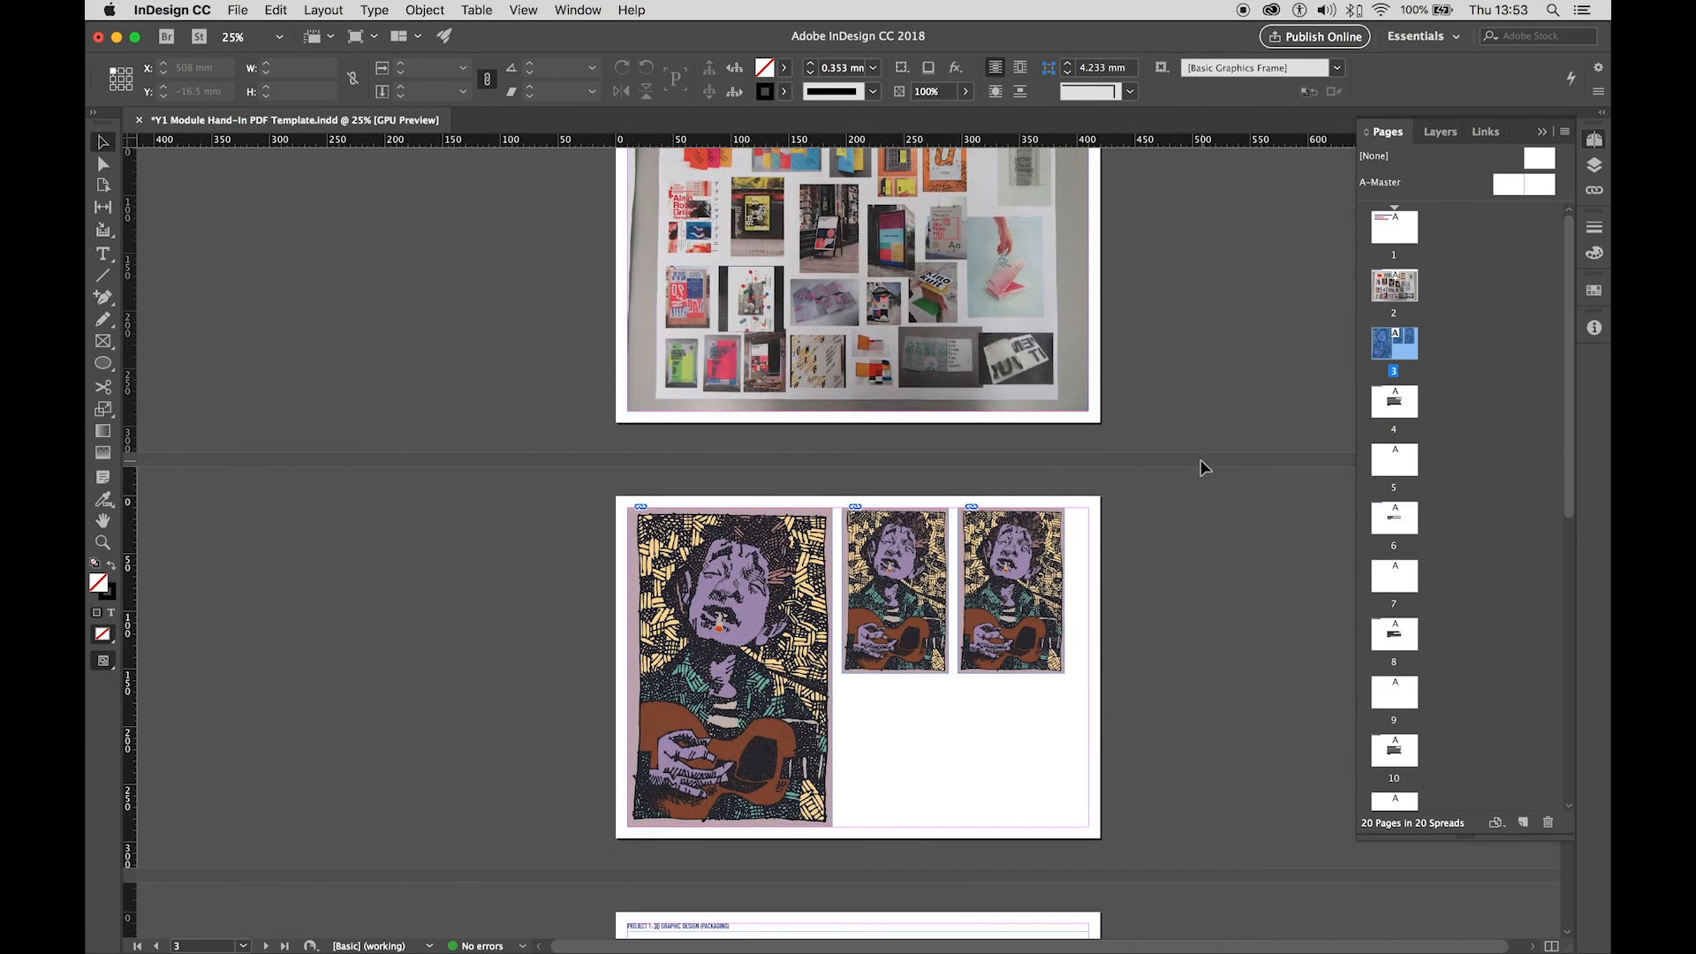
scroll(1202, 466, "down", 3)
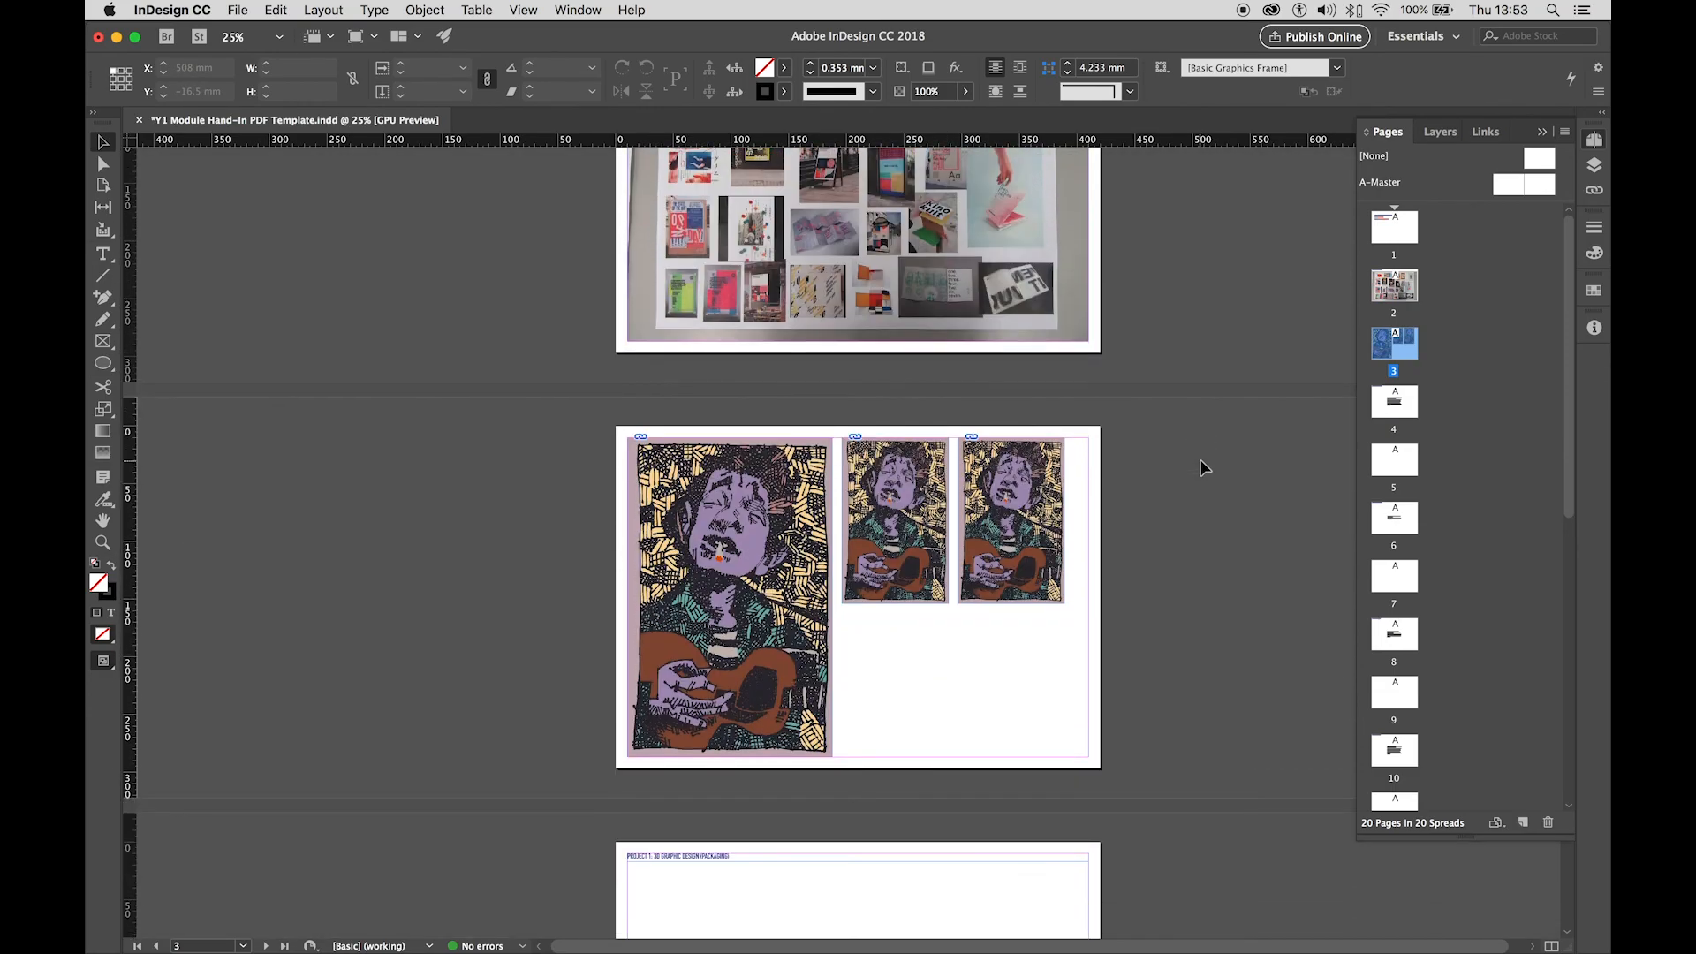
scroll(1202, 467, "down", 6)
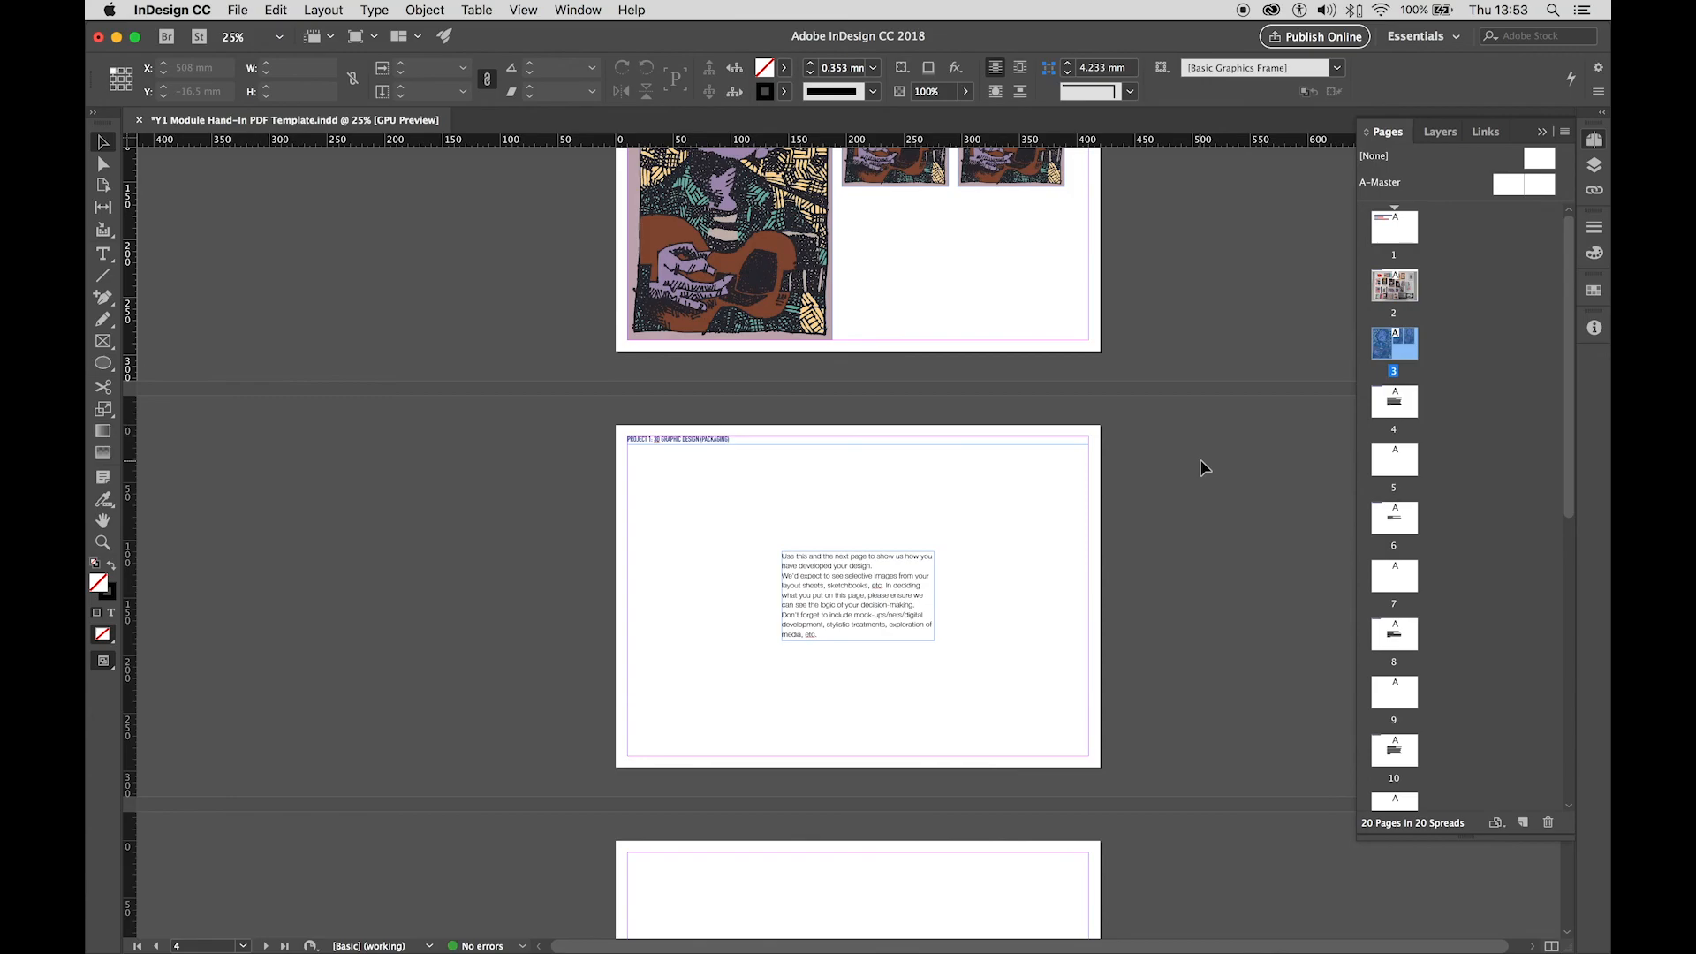
scroll(1203, 466, "up", 7)
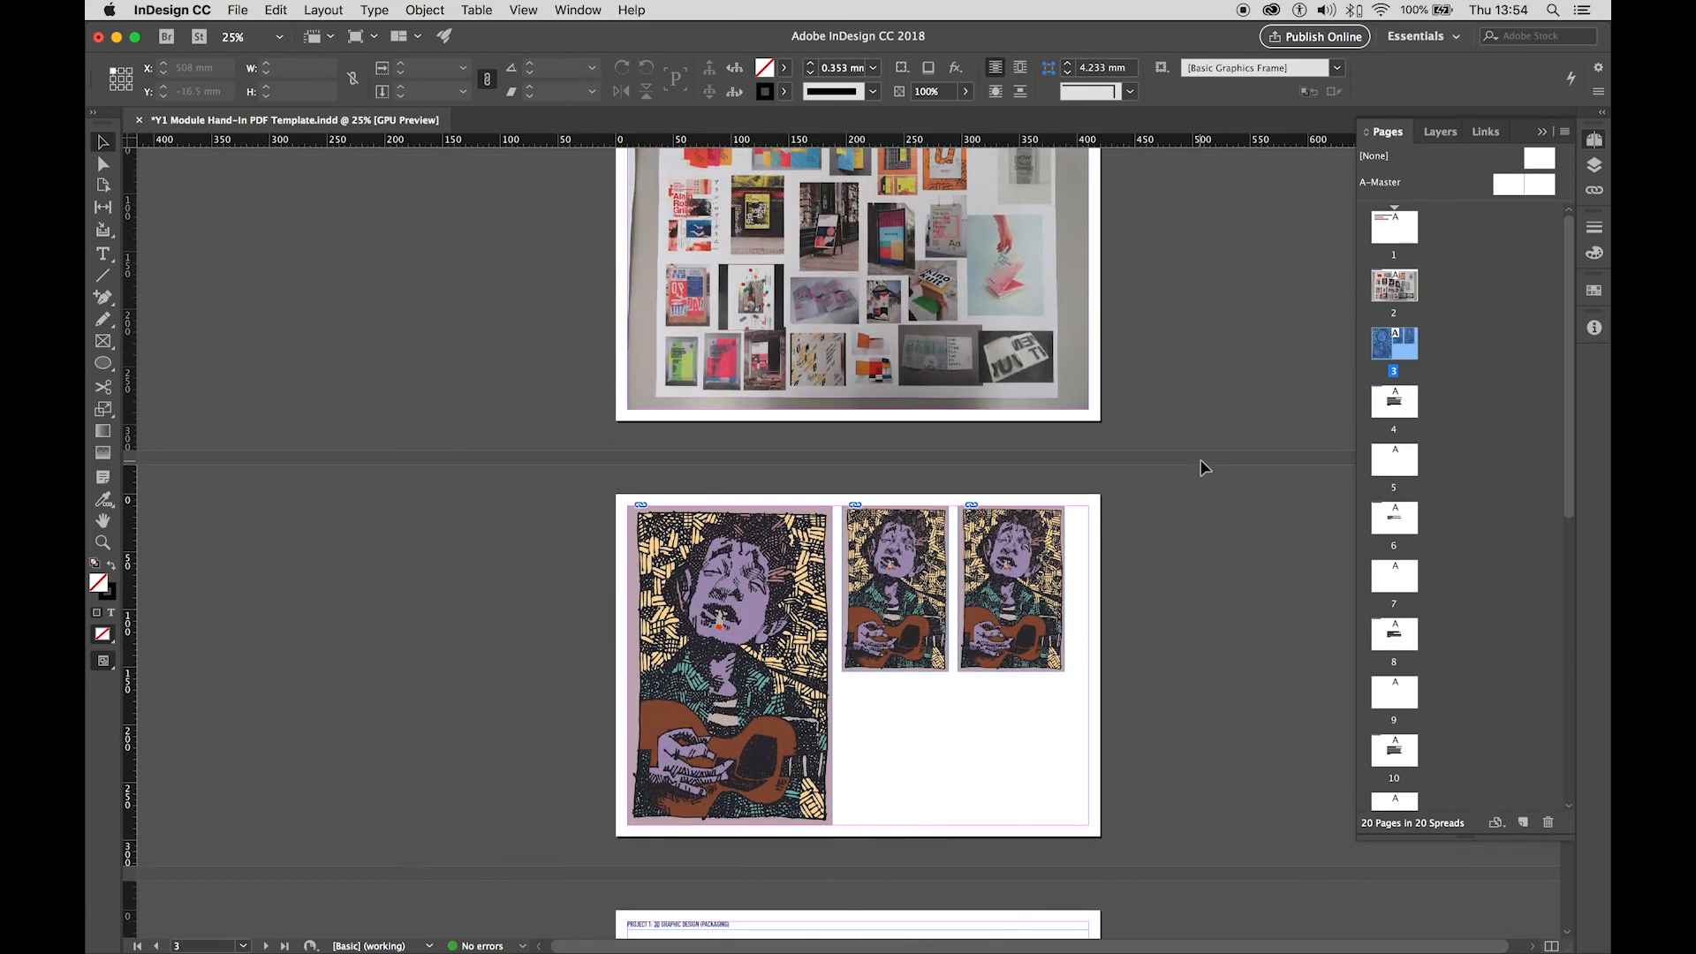
left_click(103, 256)
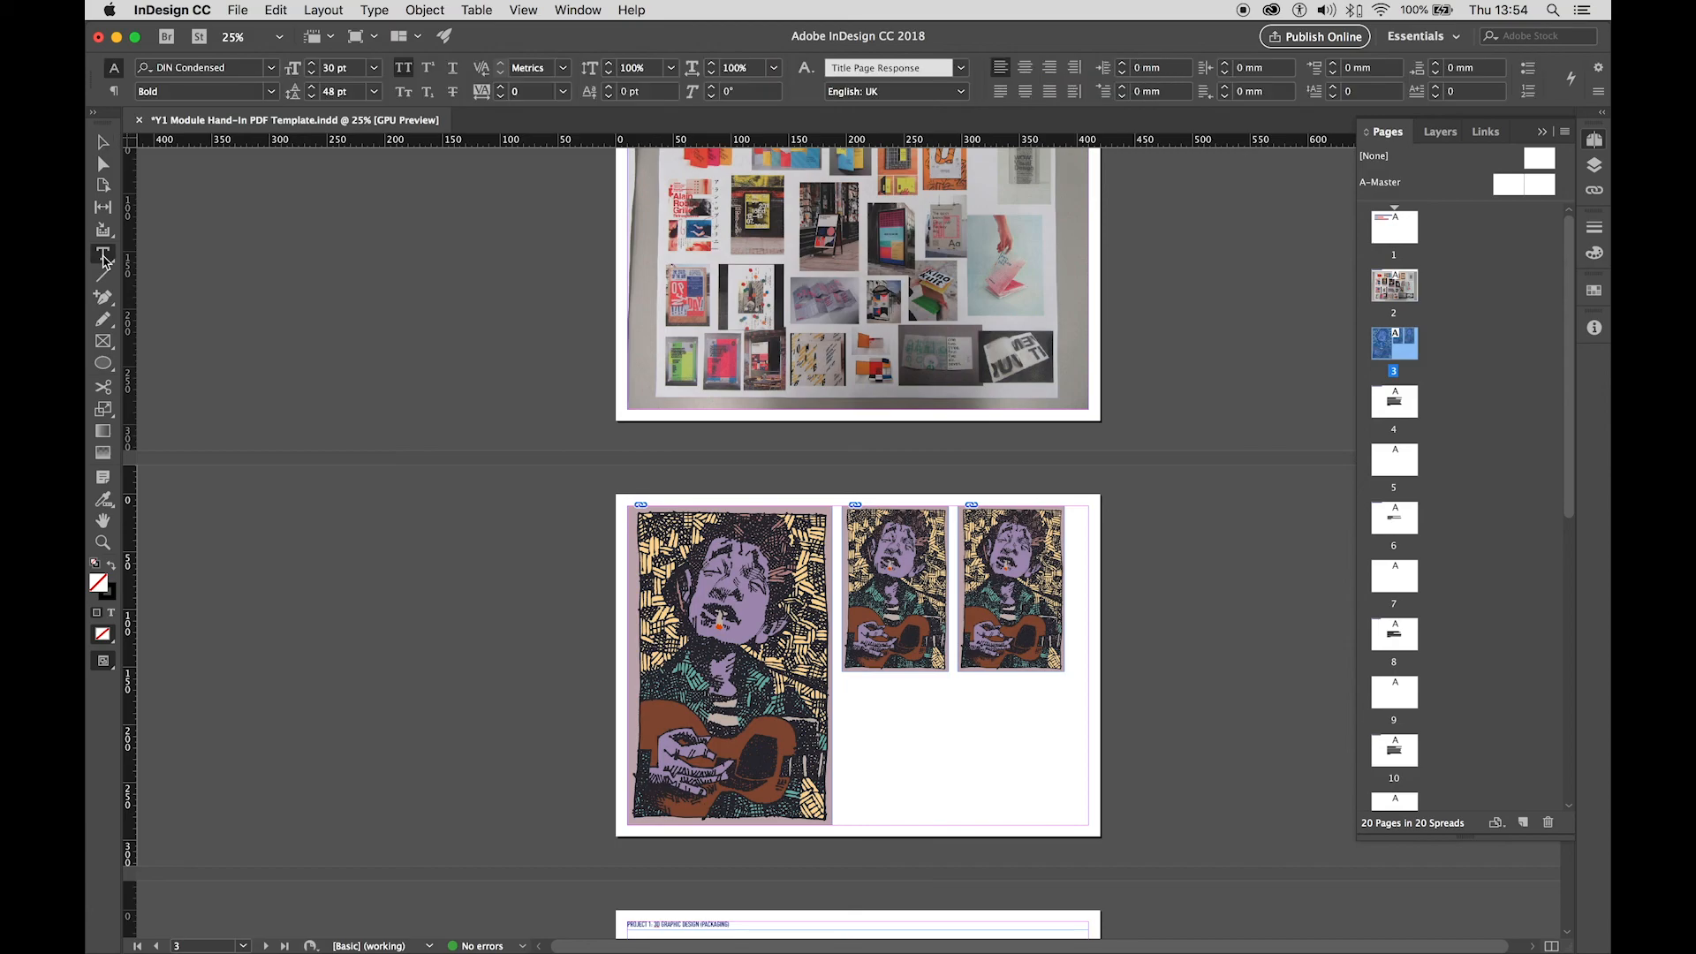
left_click_drag(858, 692, 1016, 797)
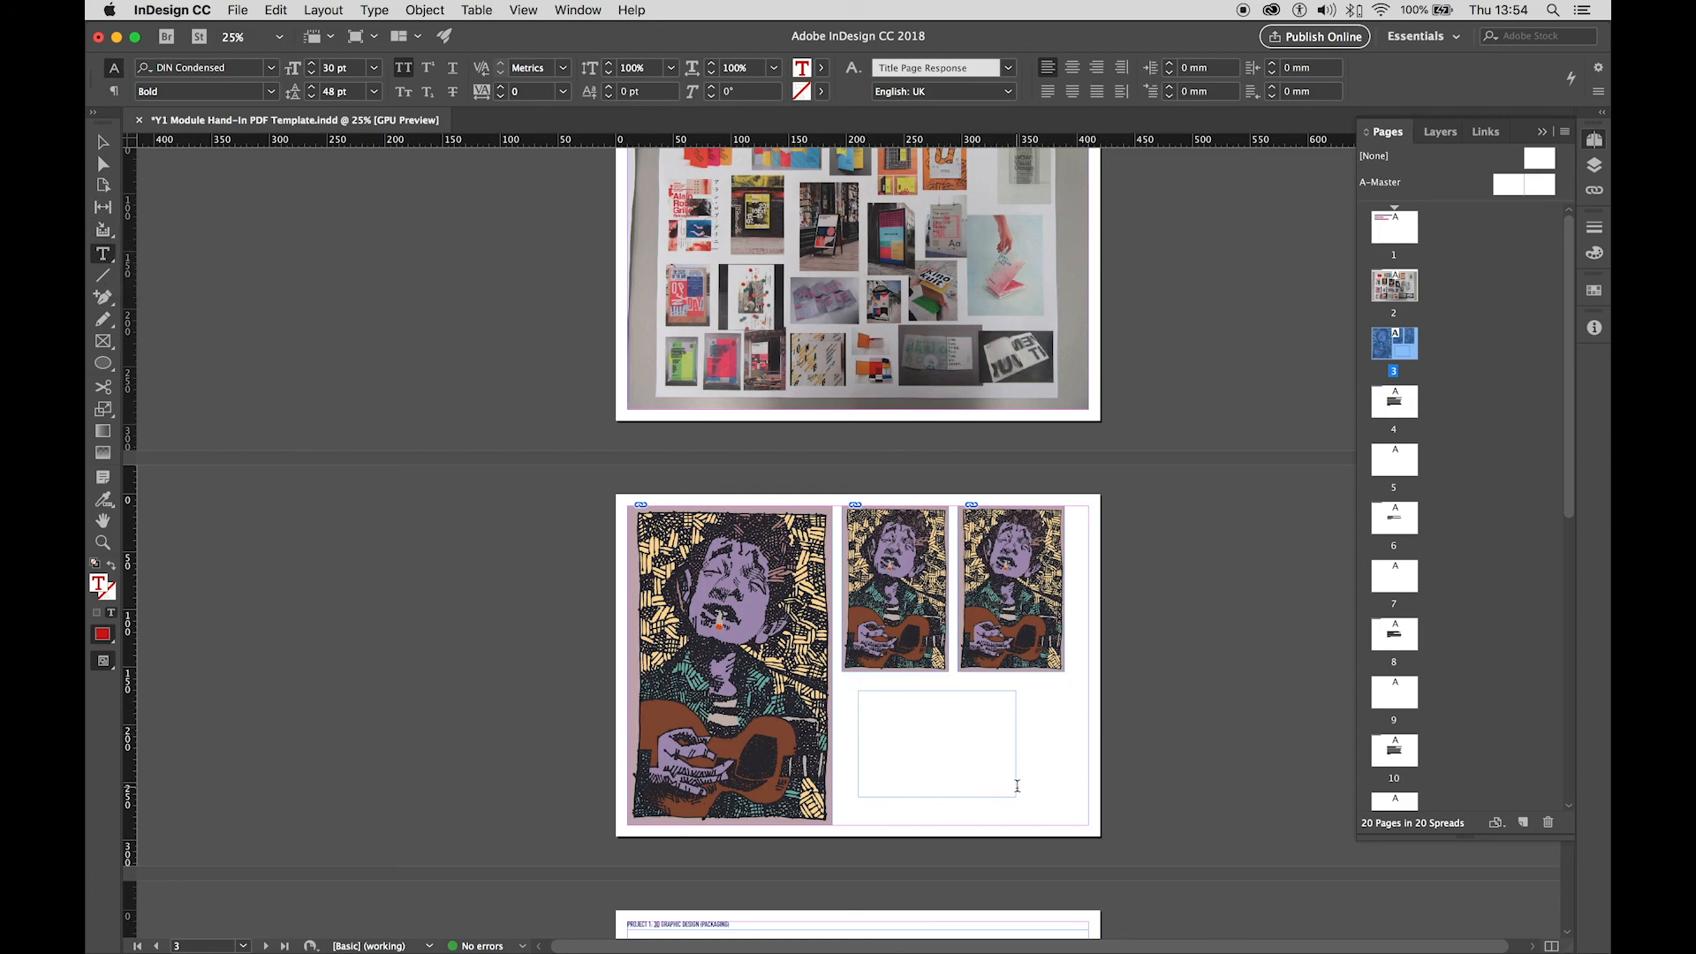
left_click(103, 142)
left_click_drag(947, 717, 933, 713)
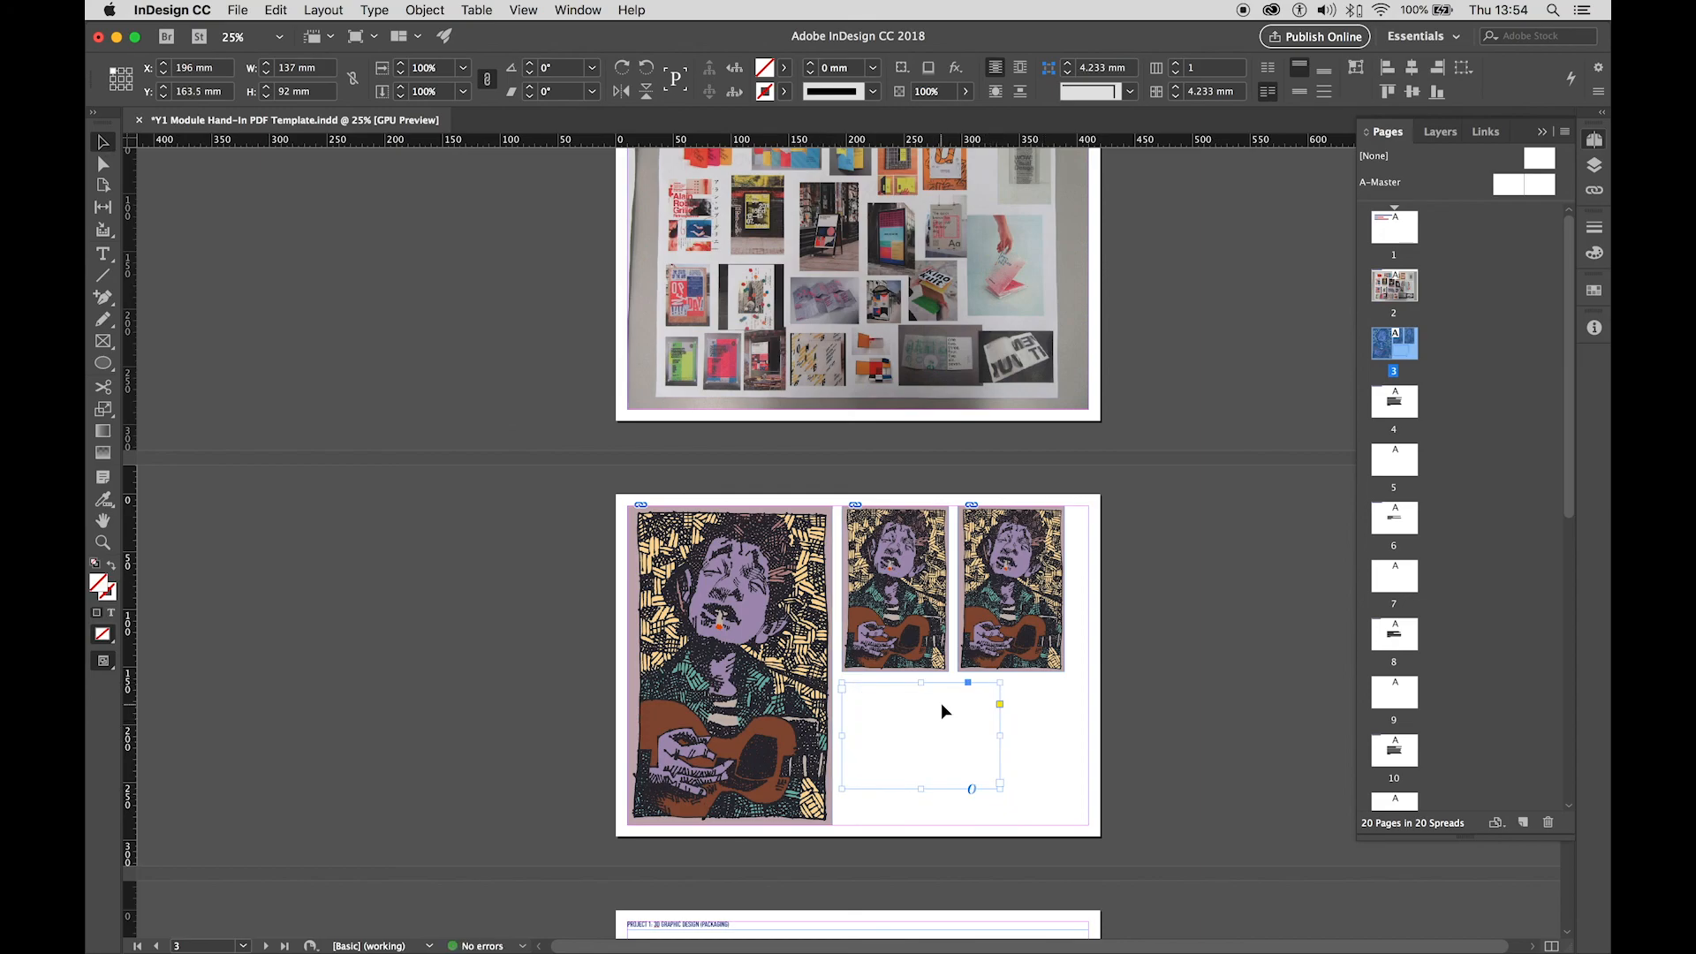
Resize the text frame to 92.479 mm wide, matching the image above, and 123.5 mm high, reaching the bottom margin.
key("super+equal")
key("super+equal")
left_click_drag(1088, 544, 931, 544)
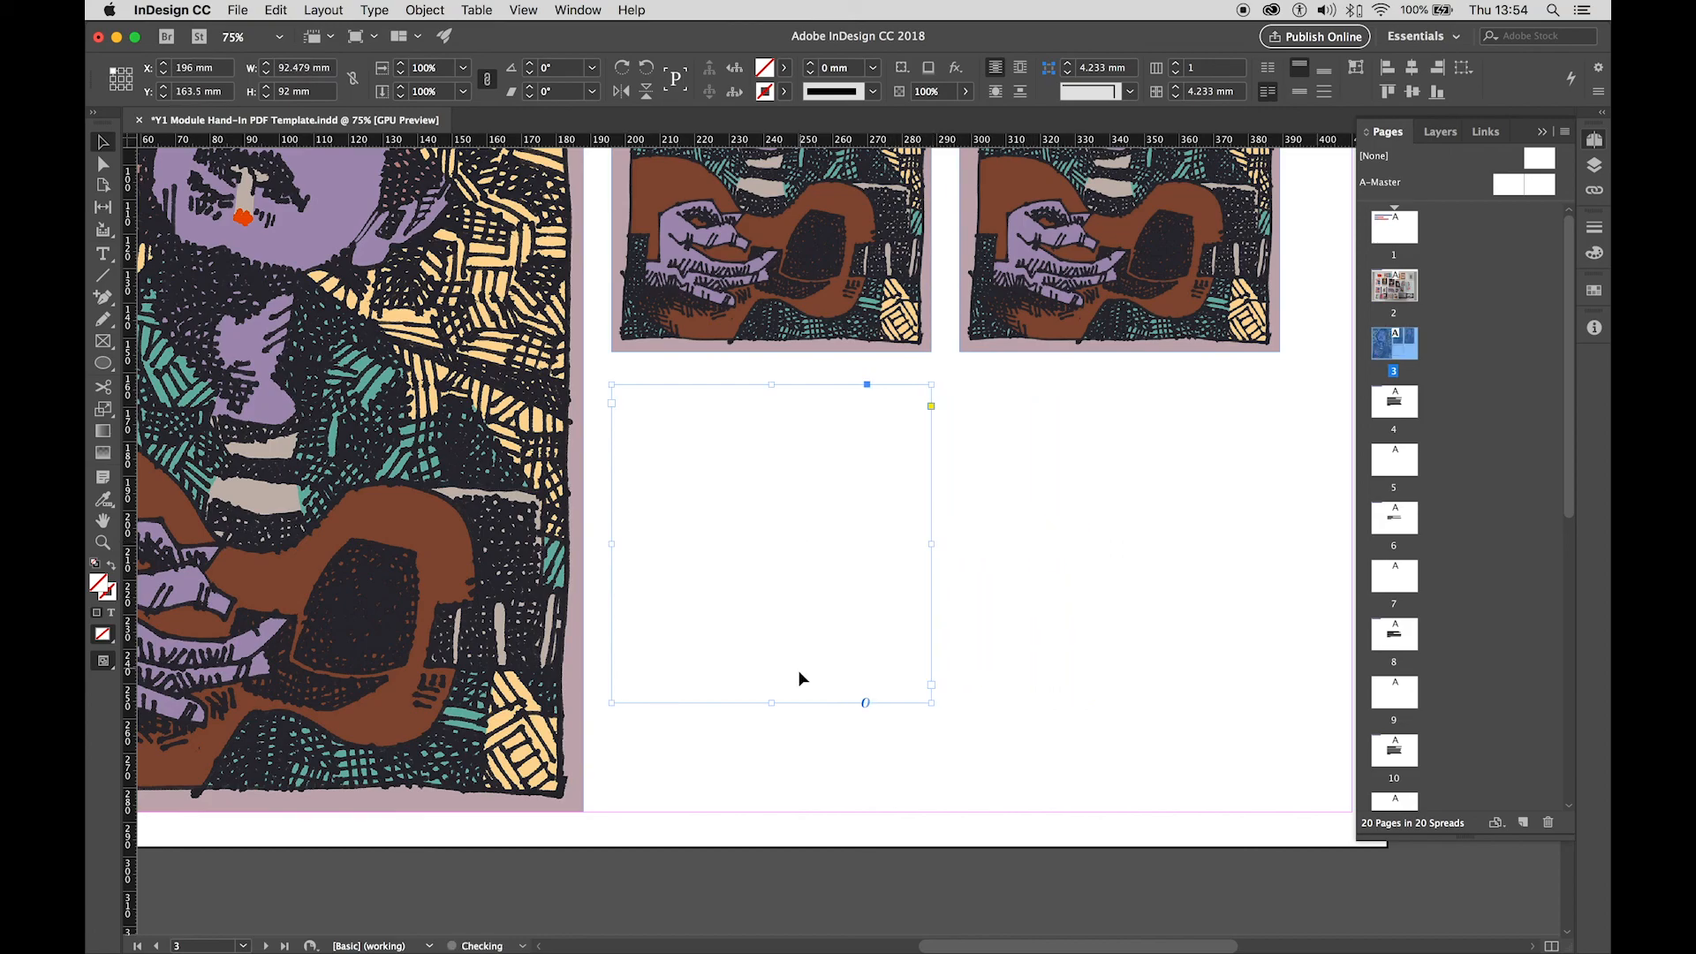
left_click_drag(770, 702, 758, 812)
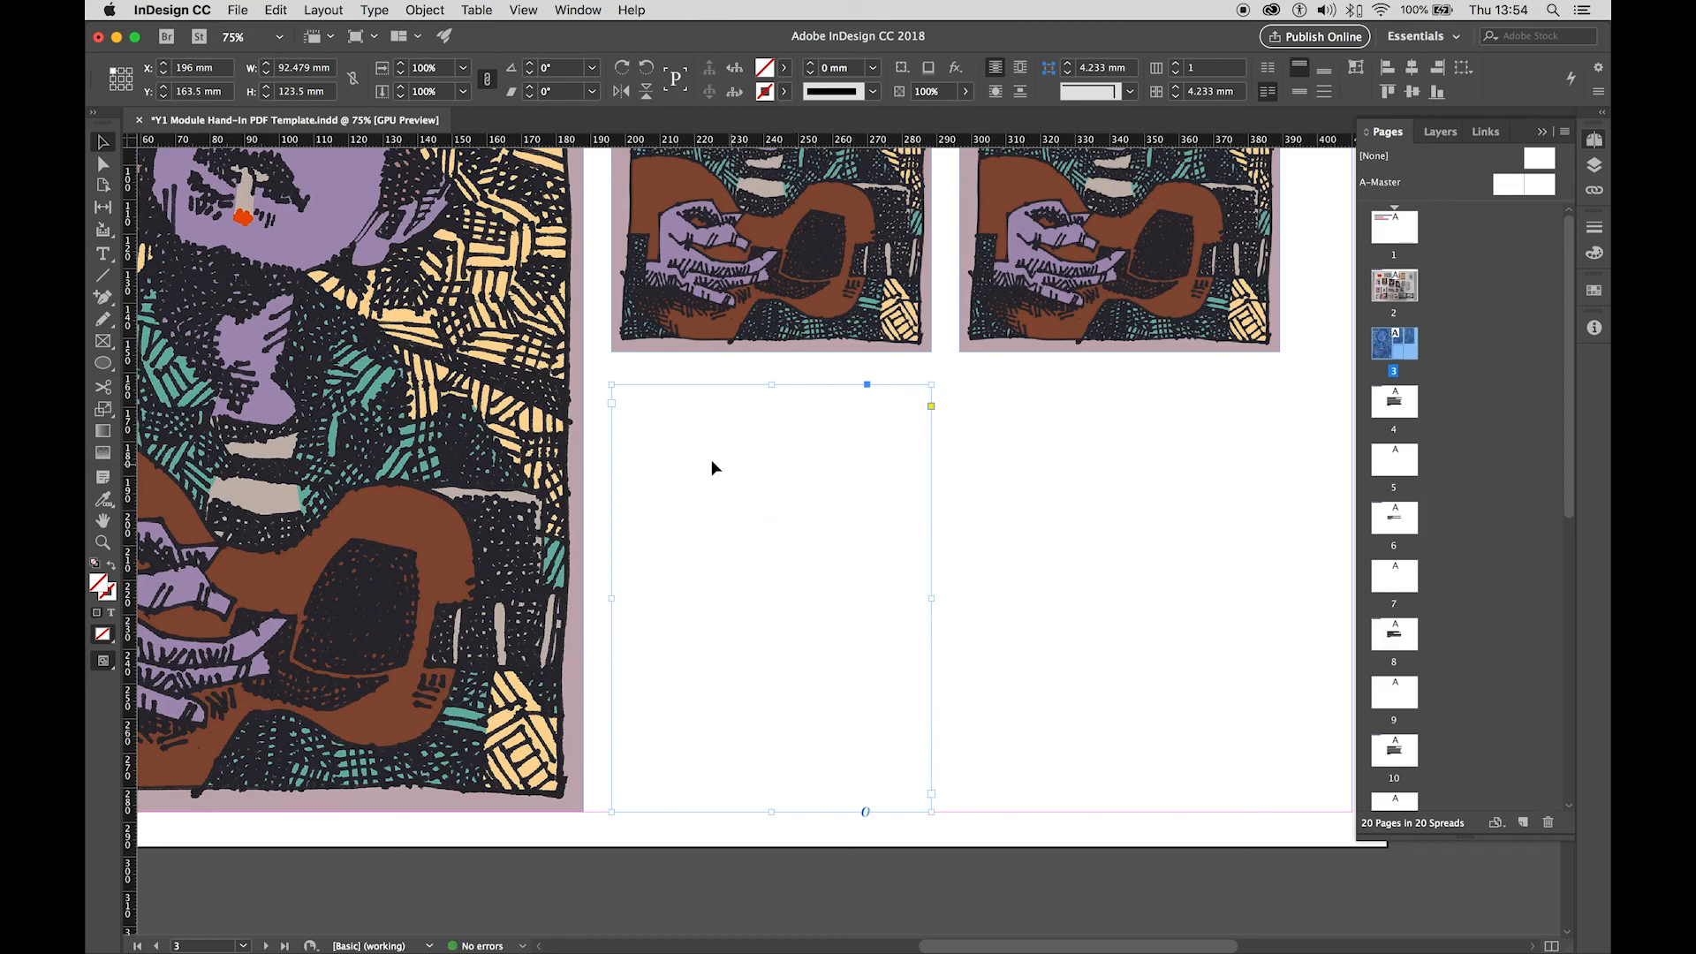
Enter the text "TYPE TYPE TYPE" in the empty text frame.
left_click(102, 254)
left_click(660, 409)
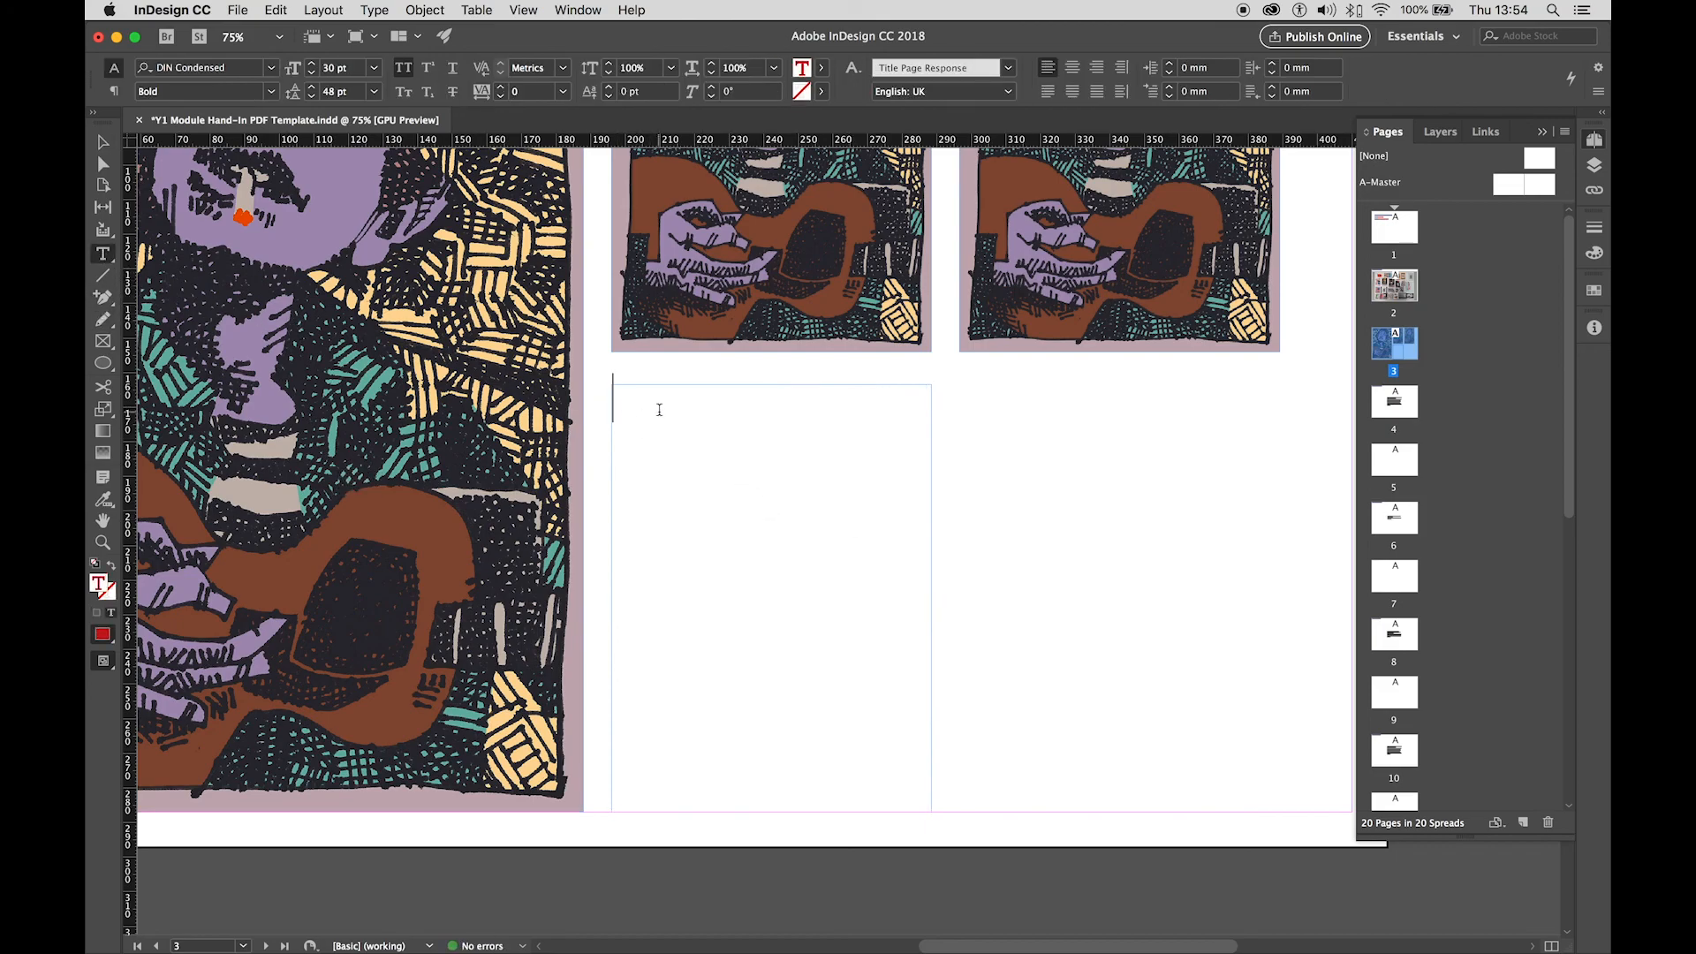
type("TYP")
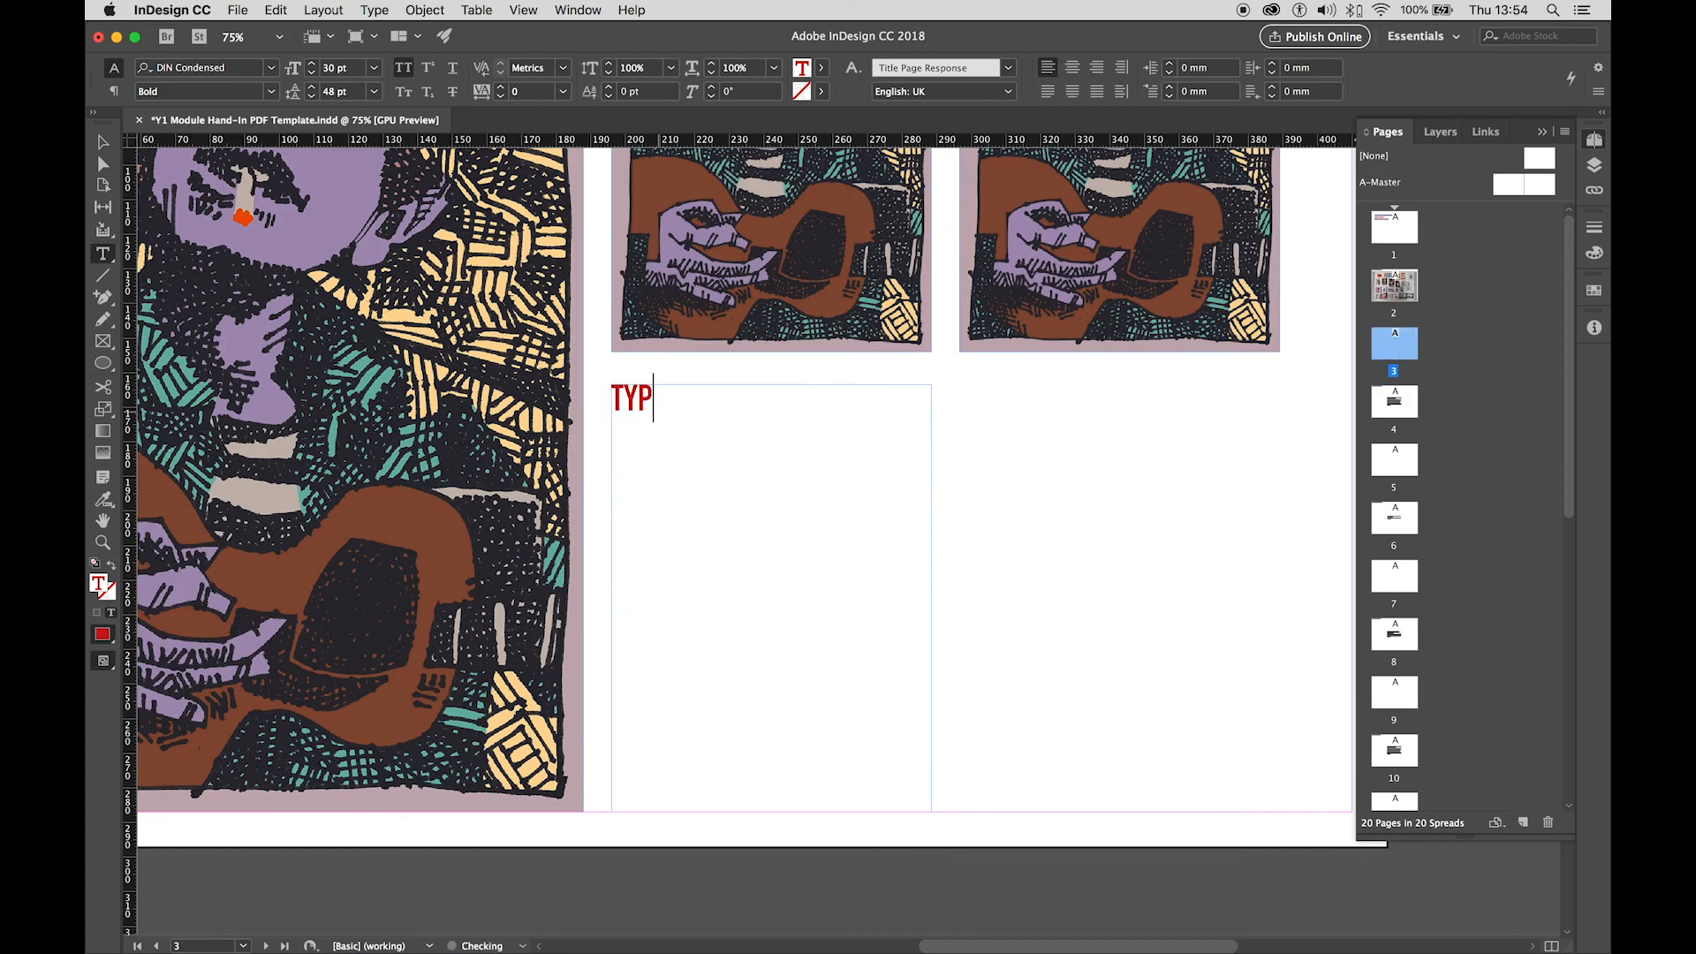
type("E TYPE TYPE")
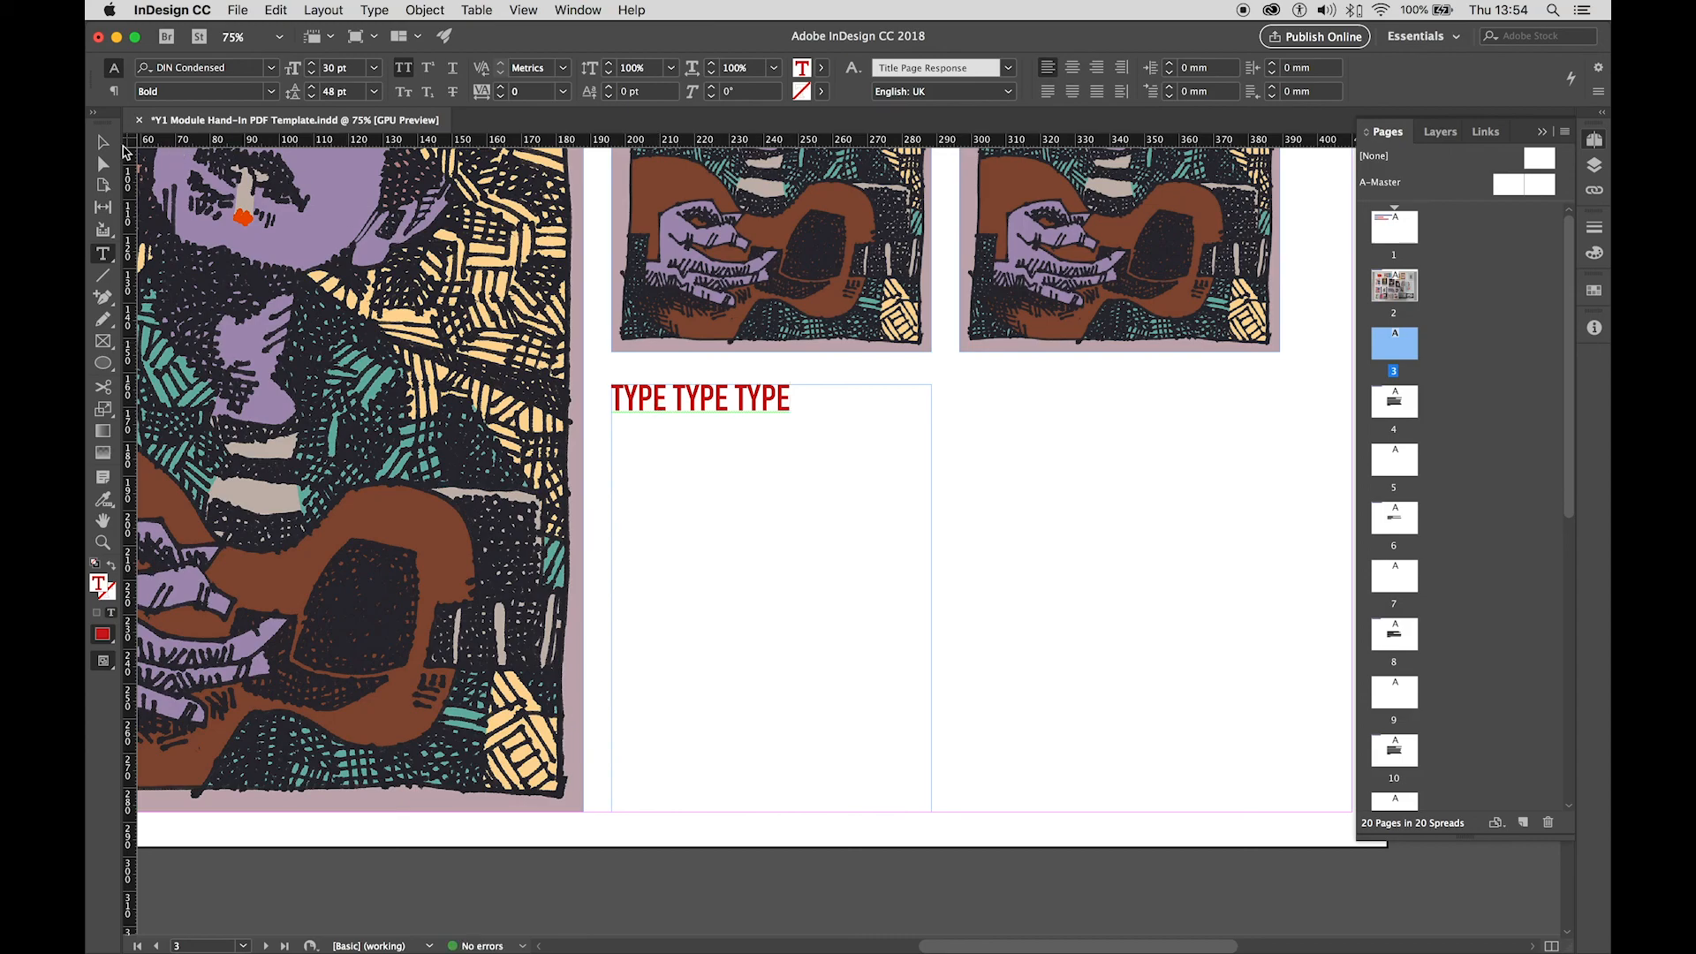
Duplicate the text frame and align the copy beneath the third image, leaving it deselected.
left_click(102, 142)
left_click_drag(766, 423, 1122, 422)
left_click(1293, 411)
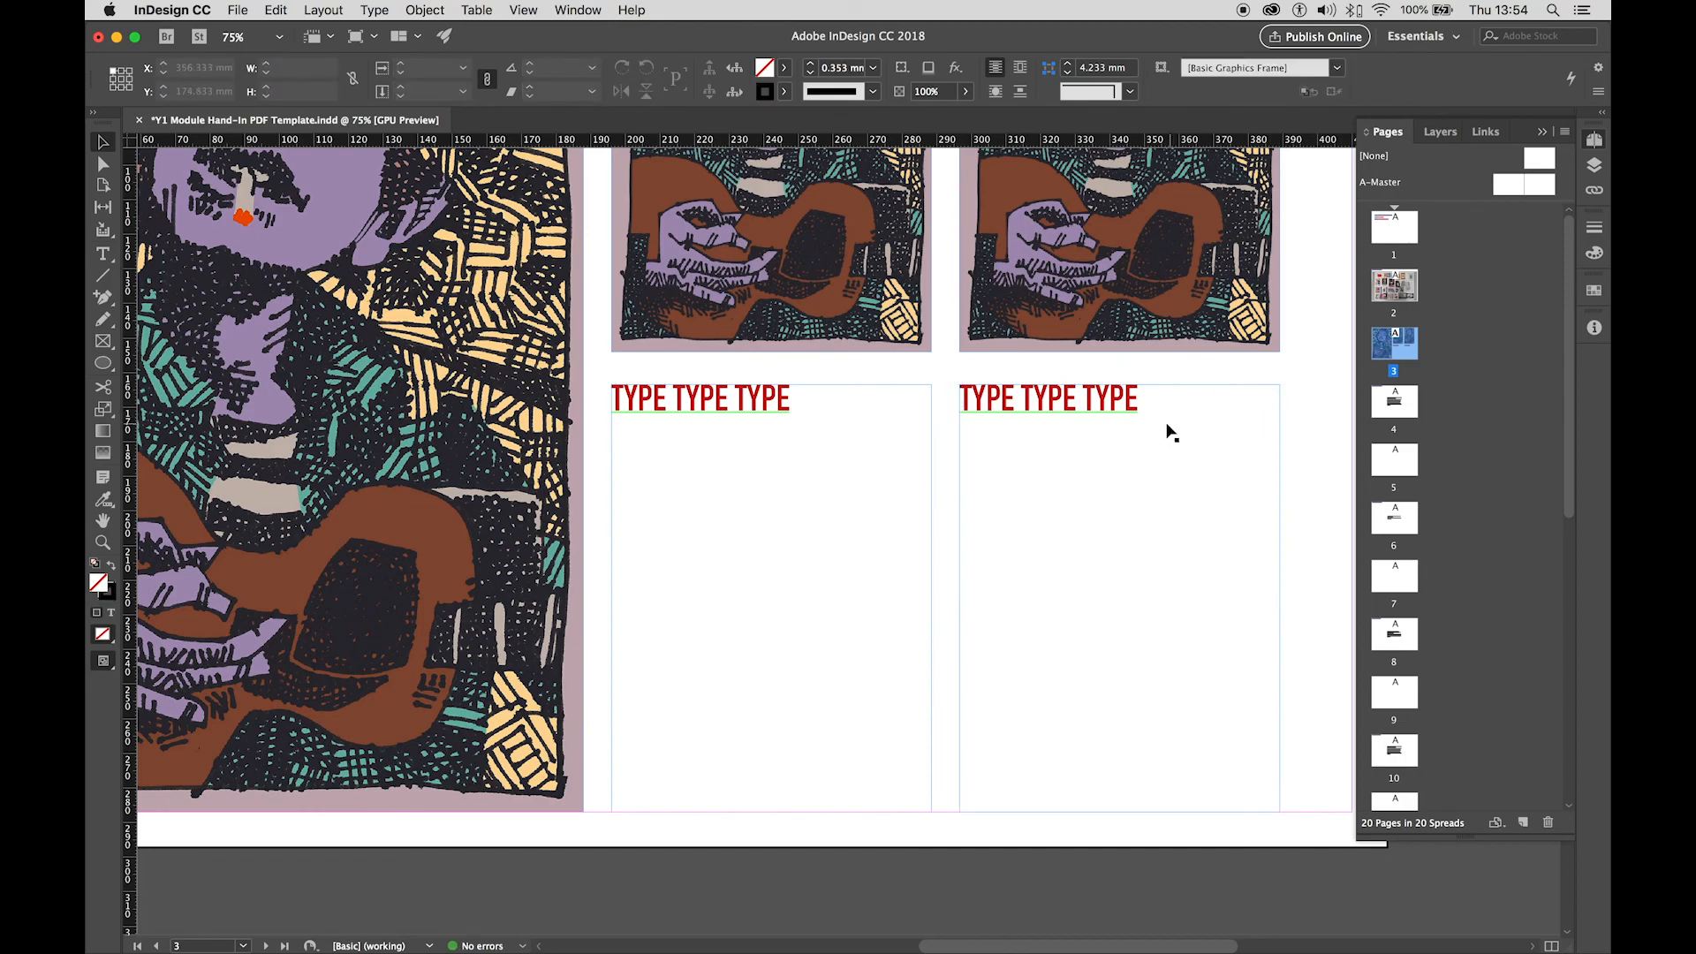
Format the text in the duplicated text frame as Neo Sans Pro Light at 10 pt.
double_click(1139, 403)
left_click_drag(1139, 403, 938, 409)
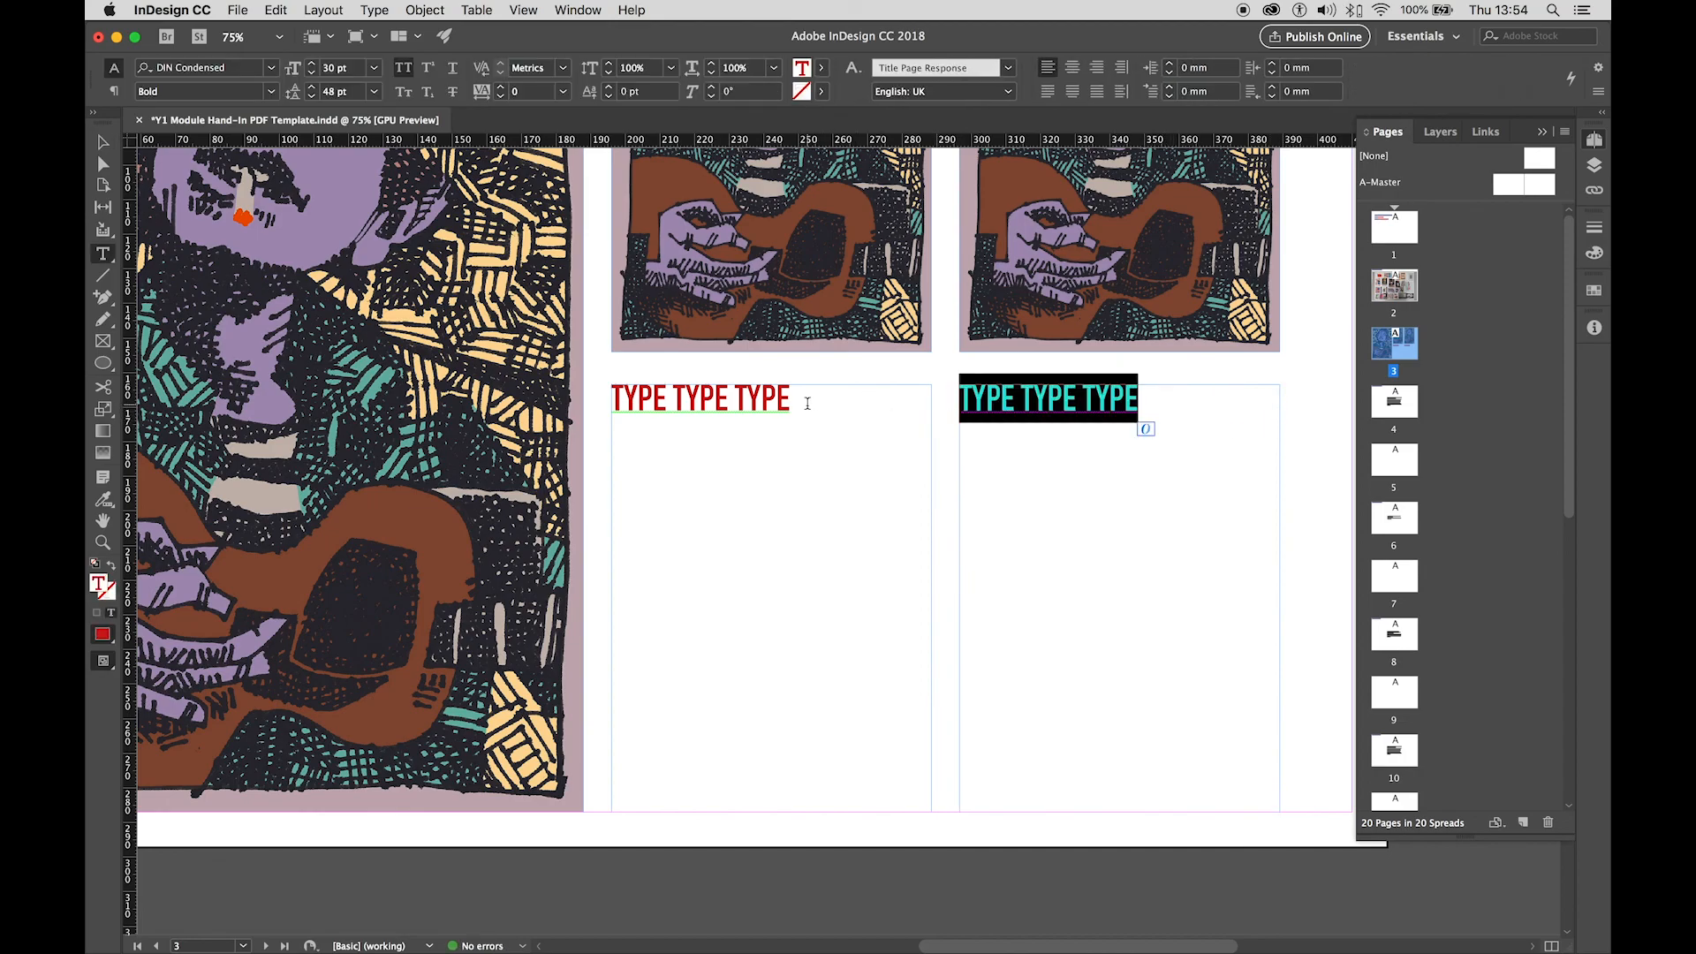
left_click_drag(791, 402, 609, 403)
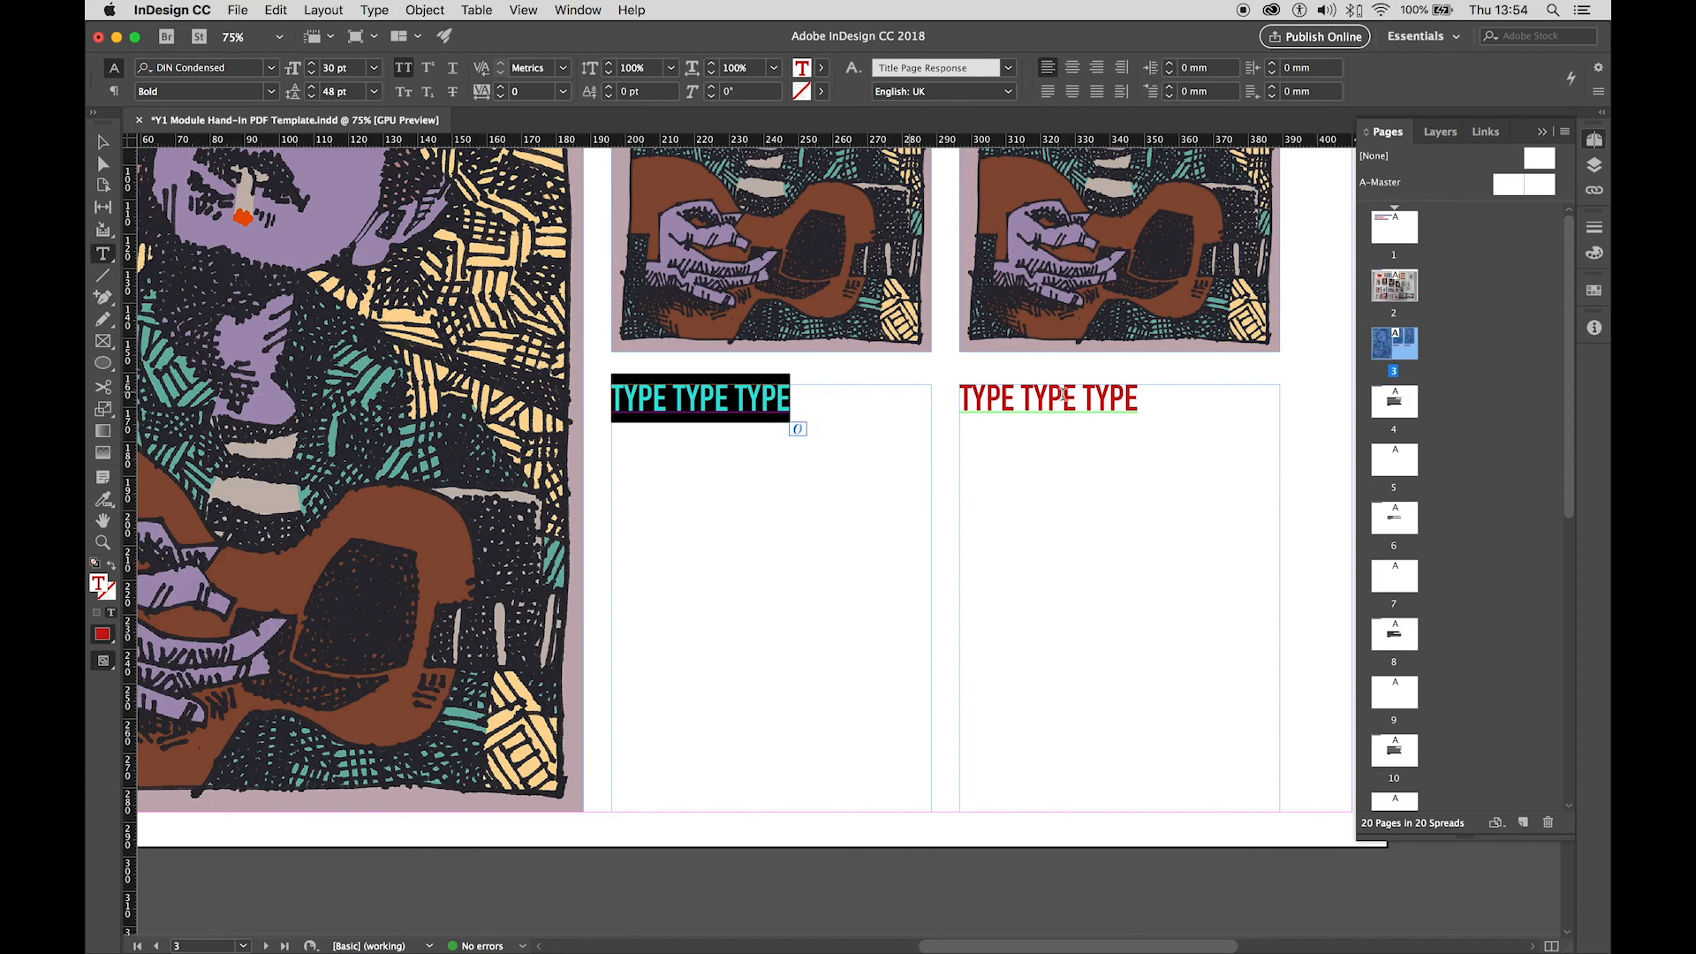
left_click_drag(1137, 401, 945, 398)
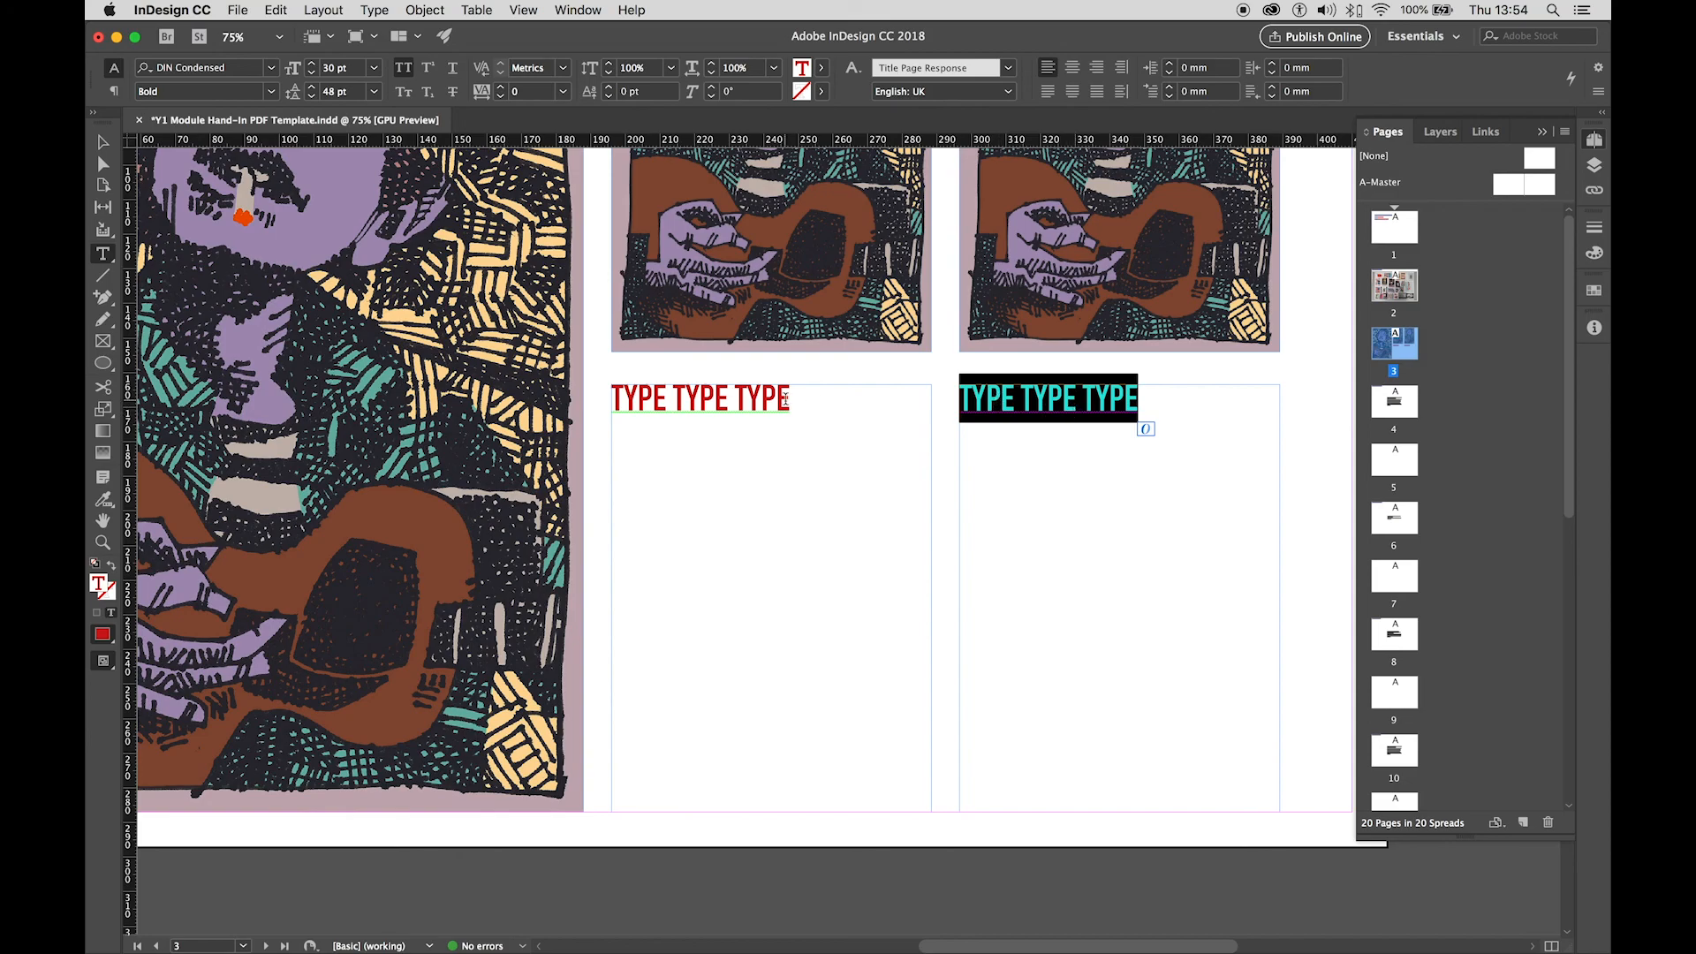
left_click(272, 68)
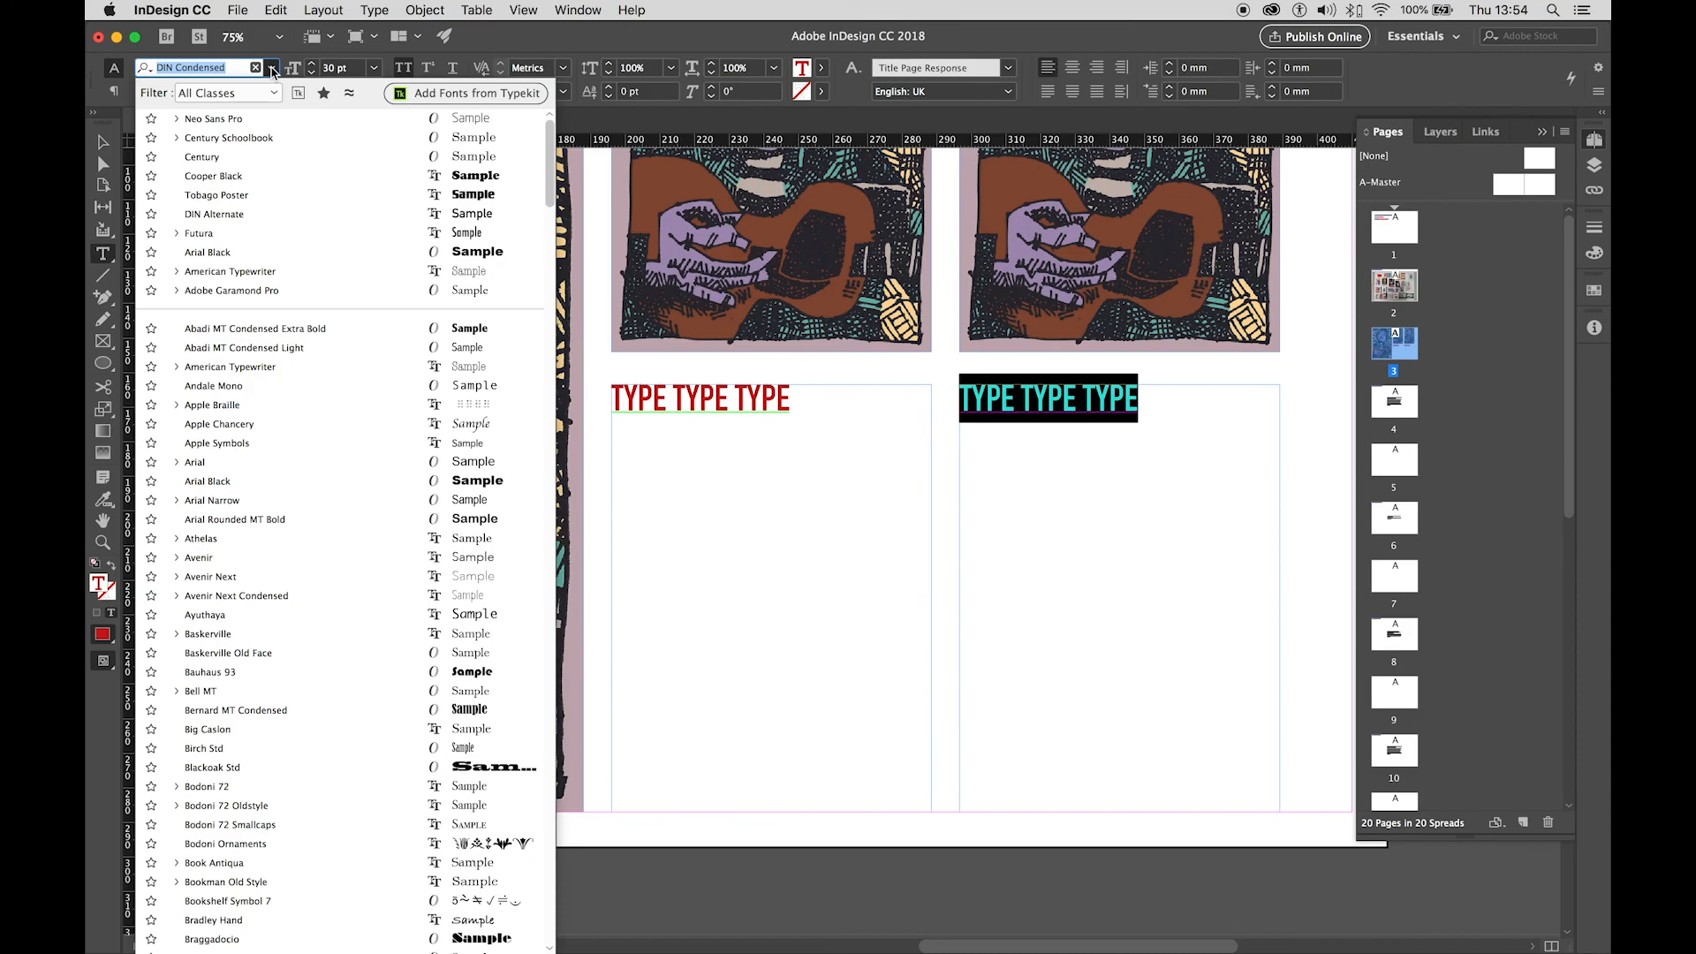
left_click(275, 120)
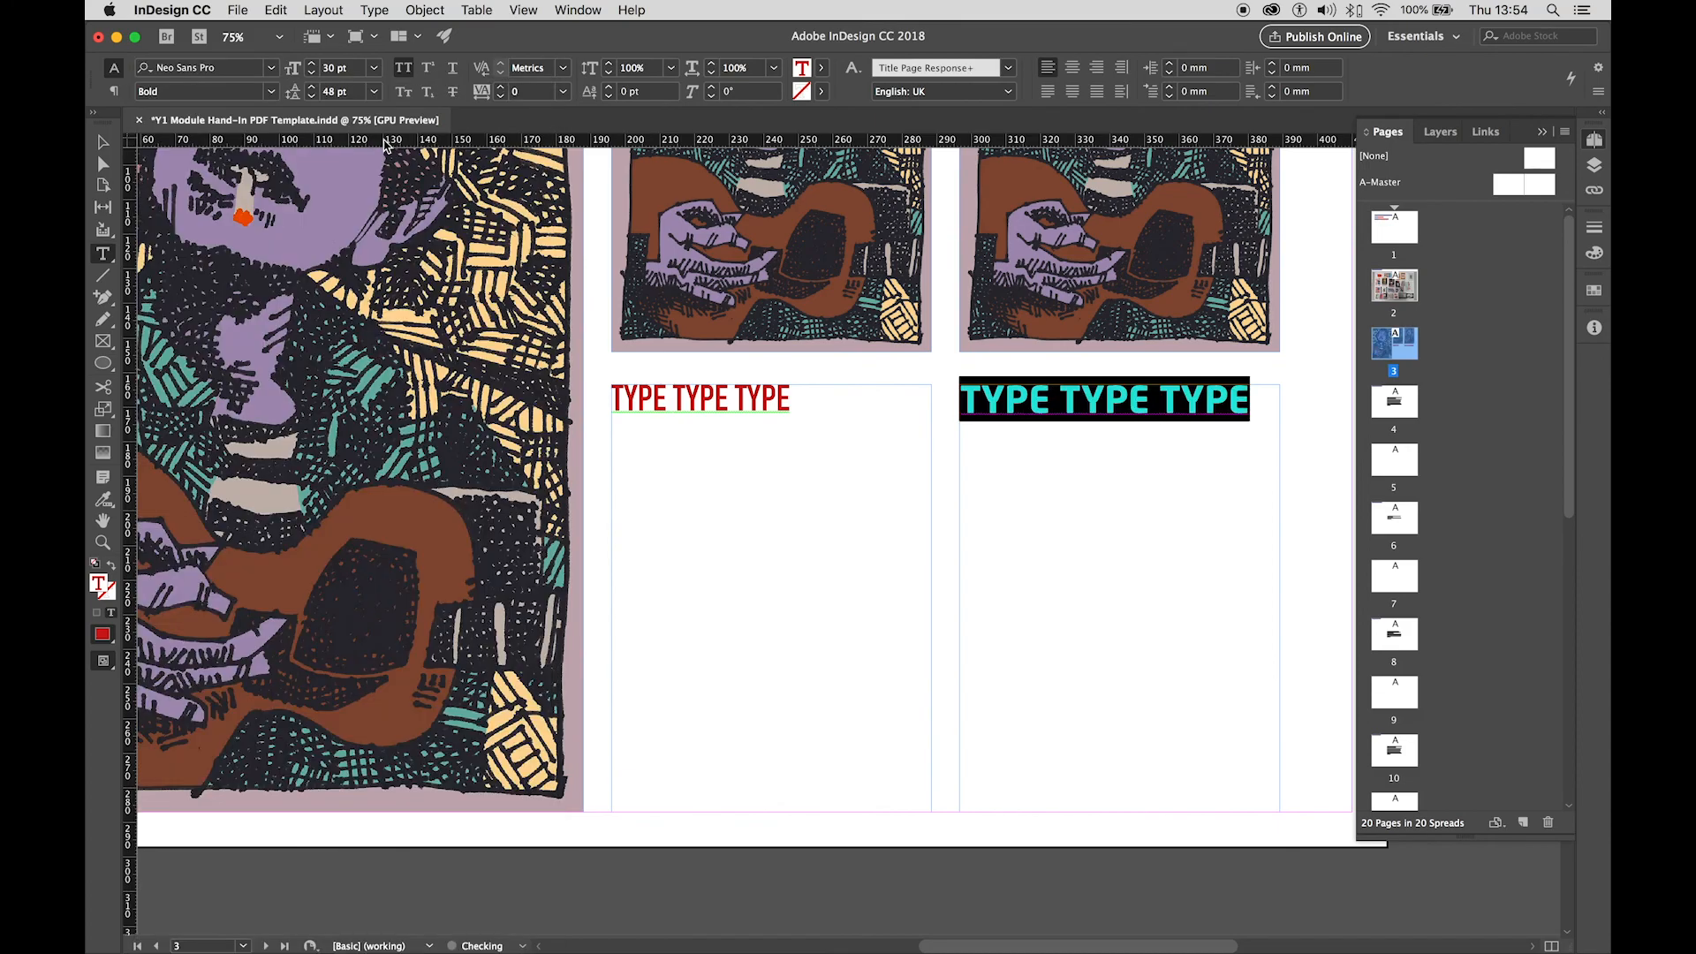
left_click(272, 92)
left_click(249, 119)
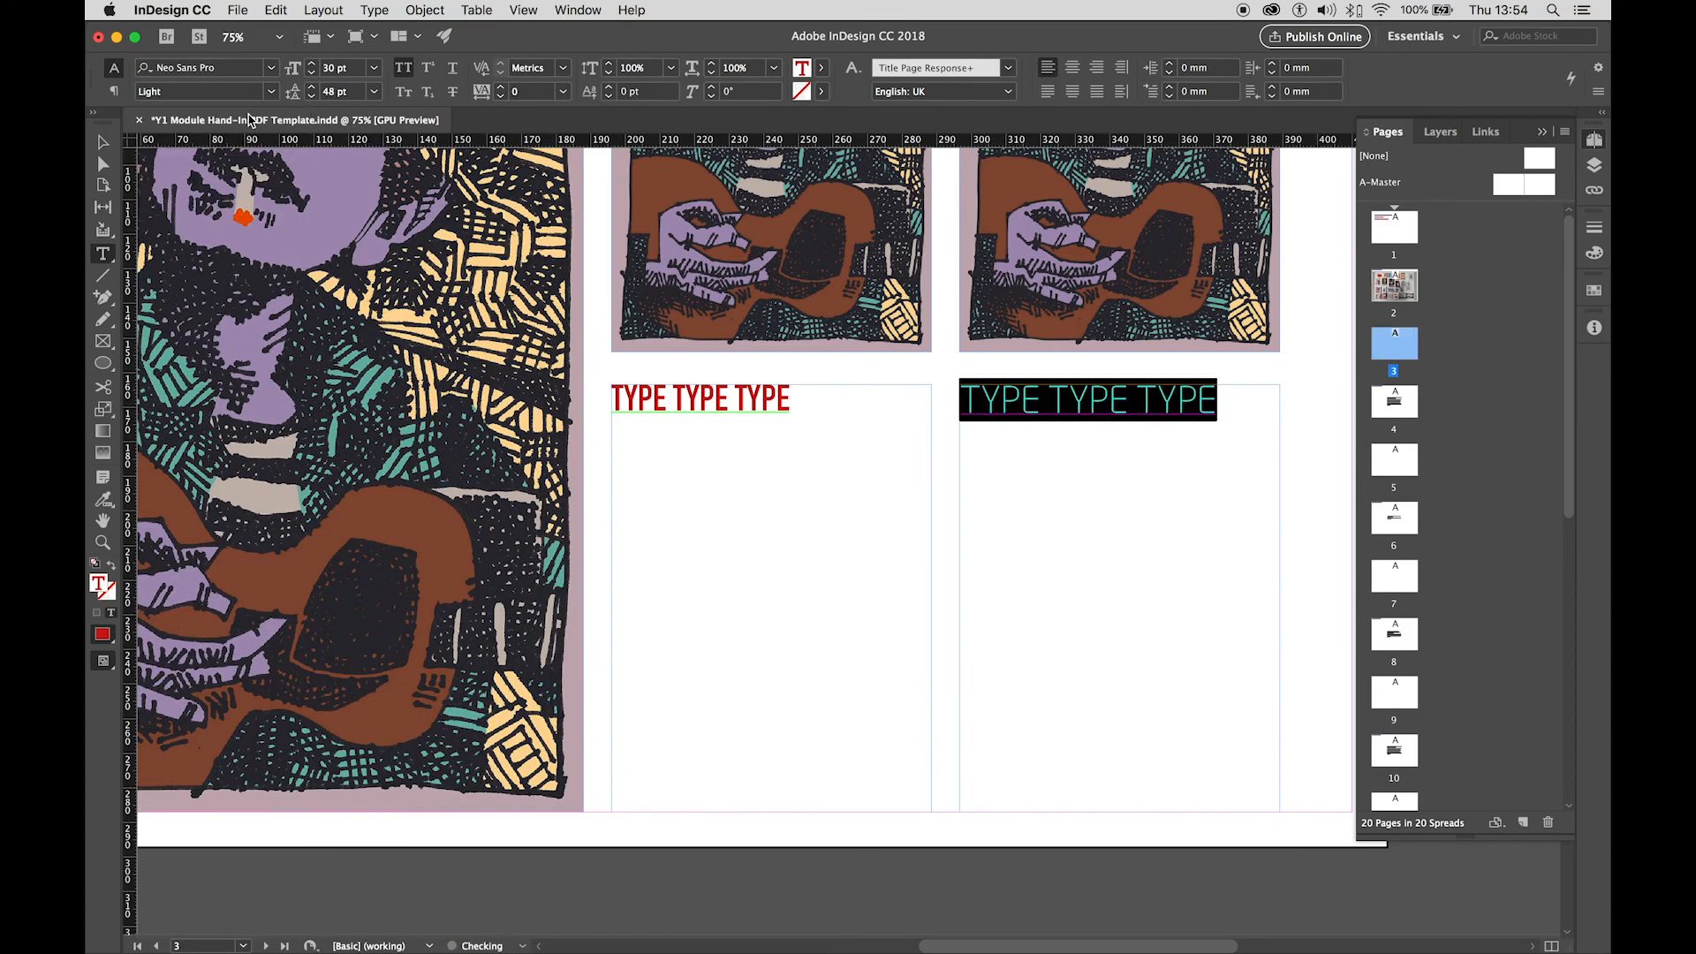
left_click(373, 68)
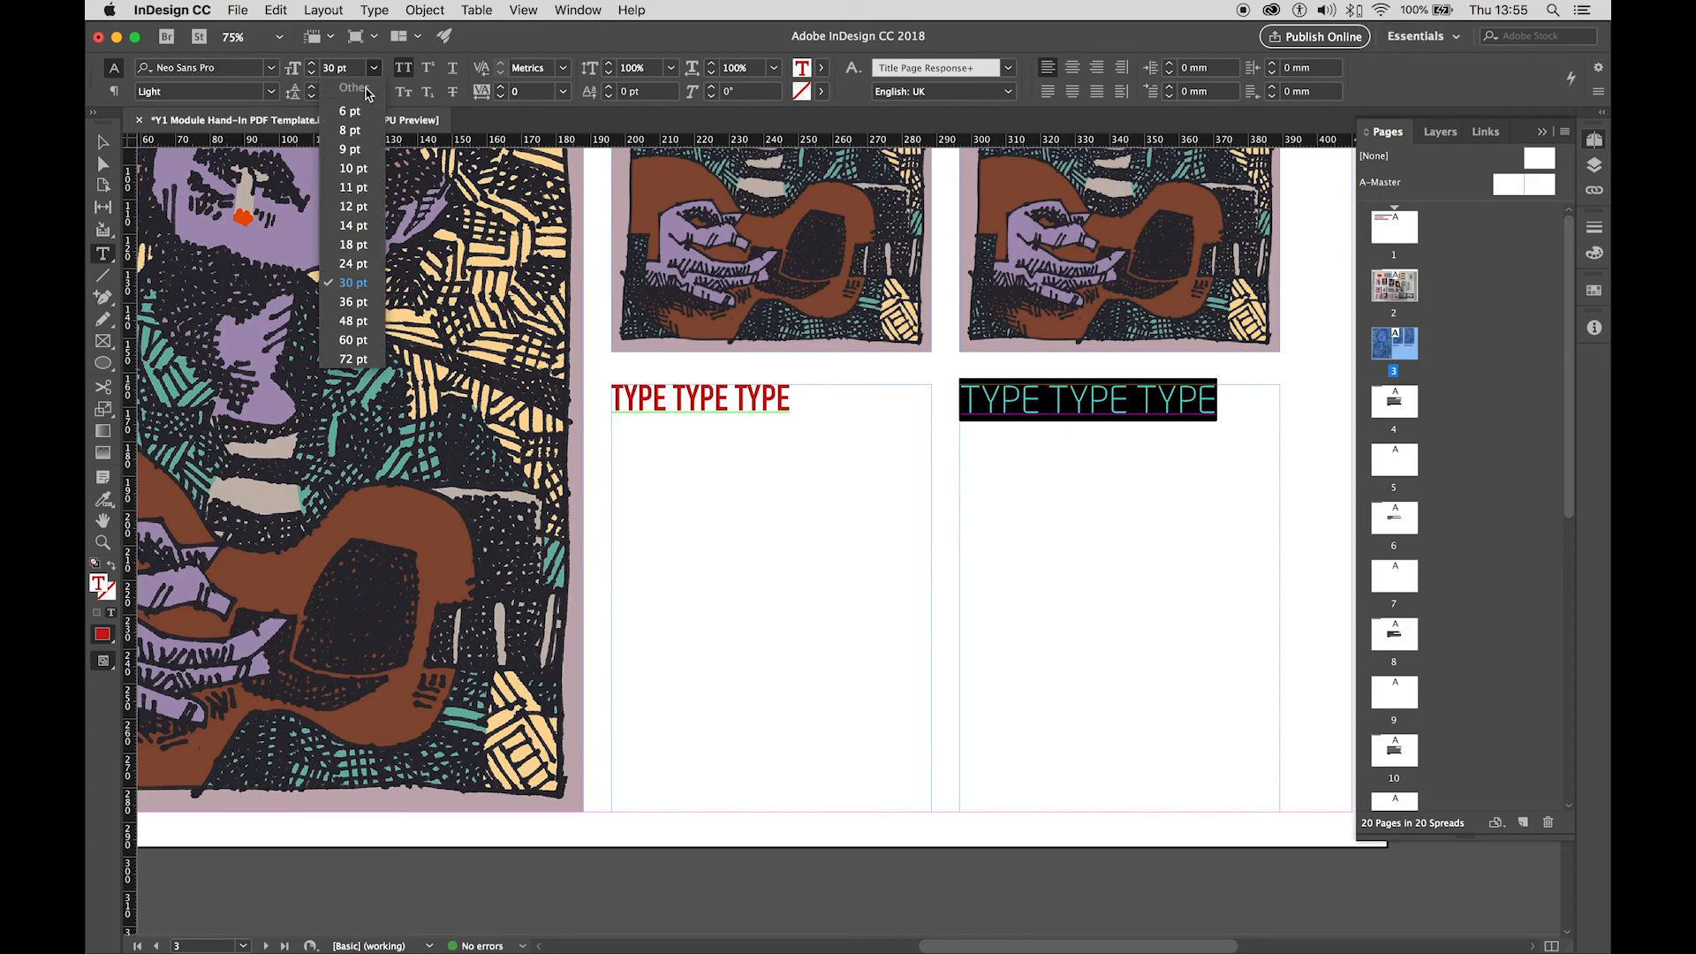
left_click(352, 173)
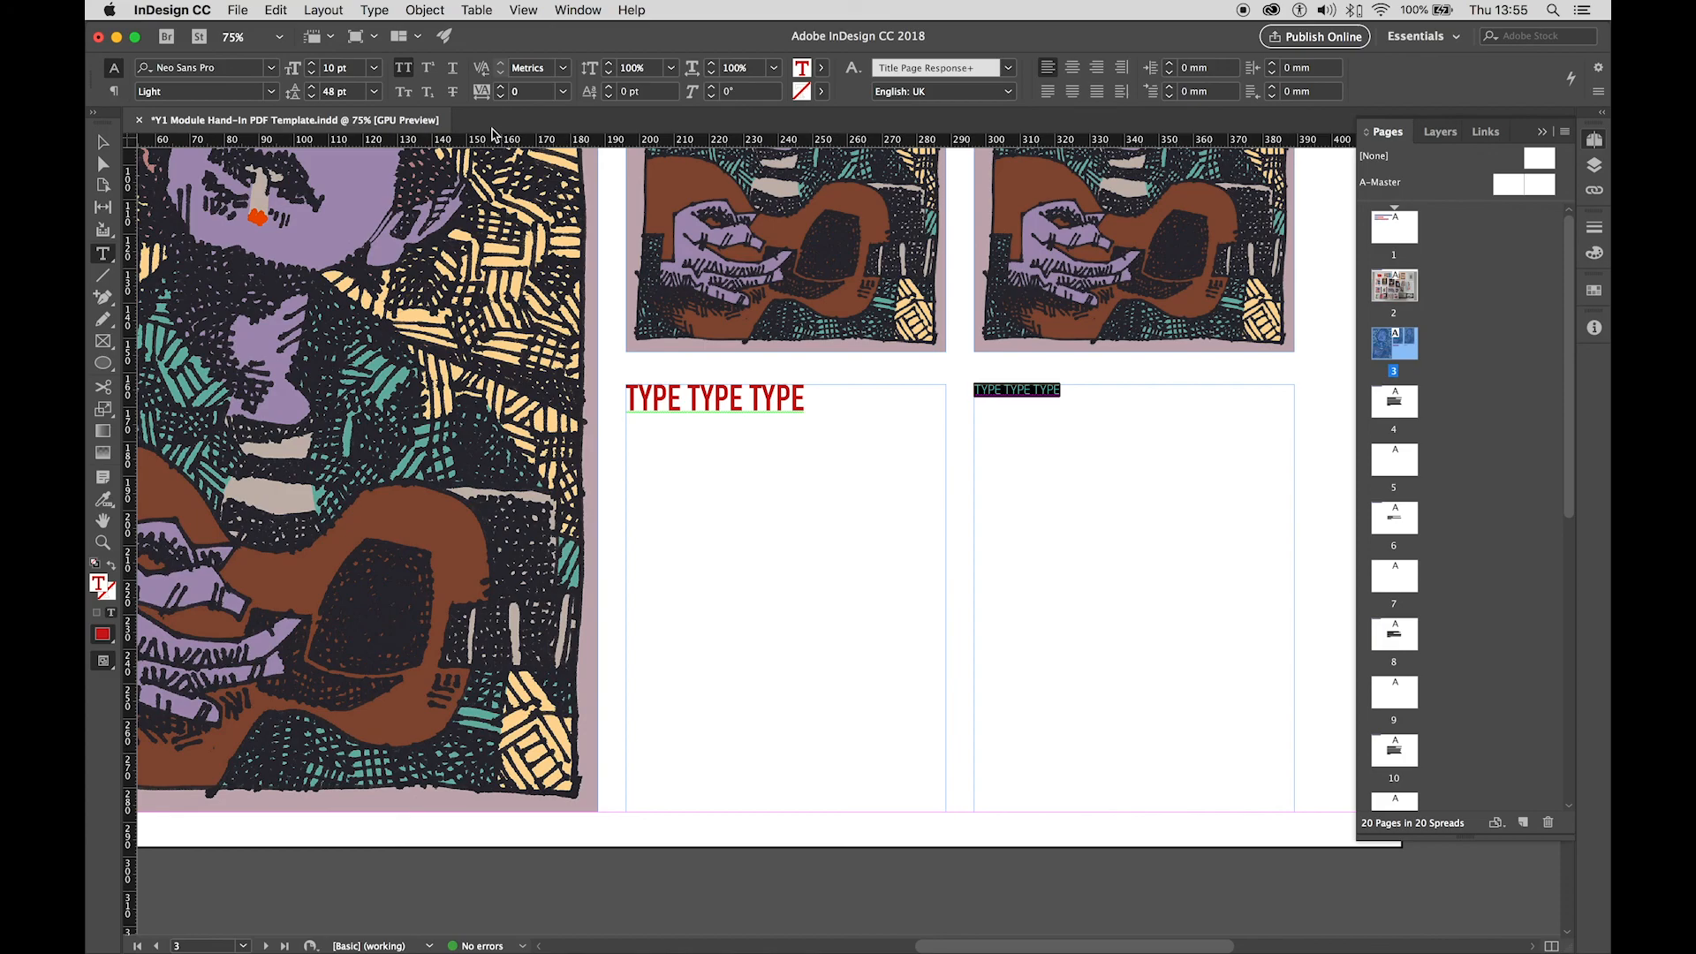
Set the duplicated frame's text fill to the [Registration] swatch with a tint of about 86%.
left_click(822, 68)
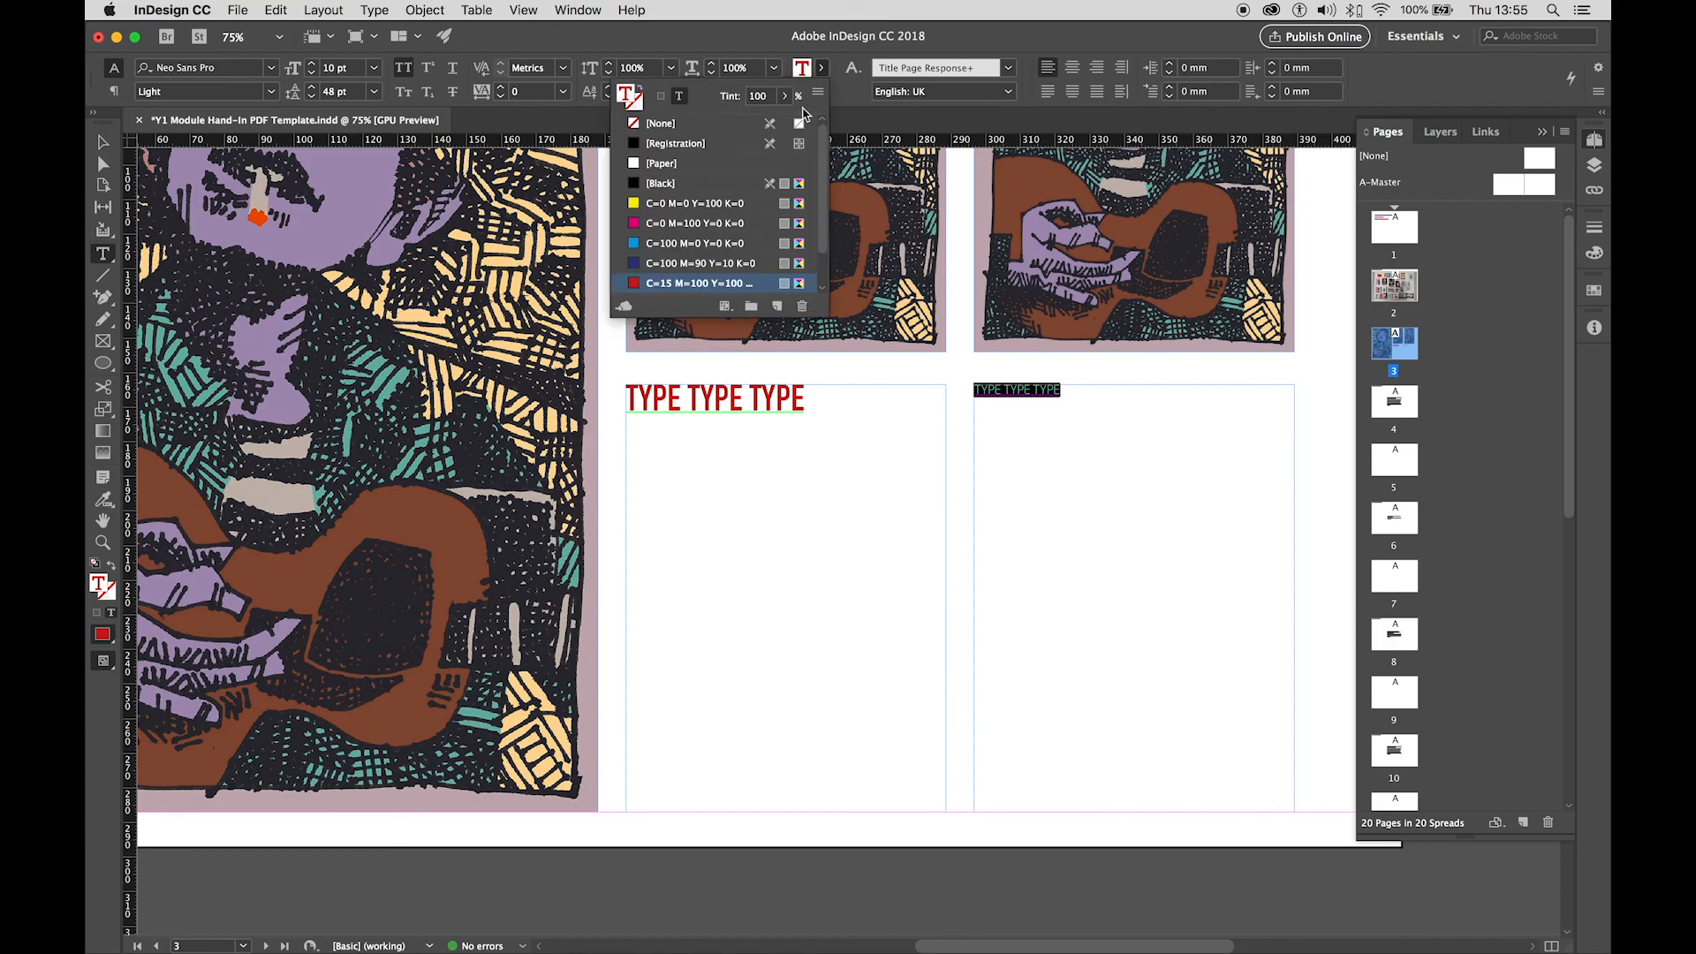
left_click(672, 143)
left_click(784, 95)
left_click_drag(784, 120, 770, 121)
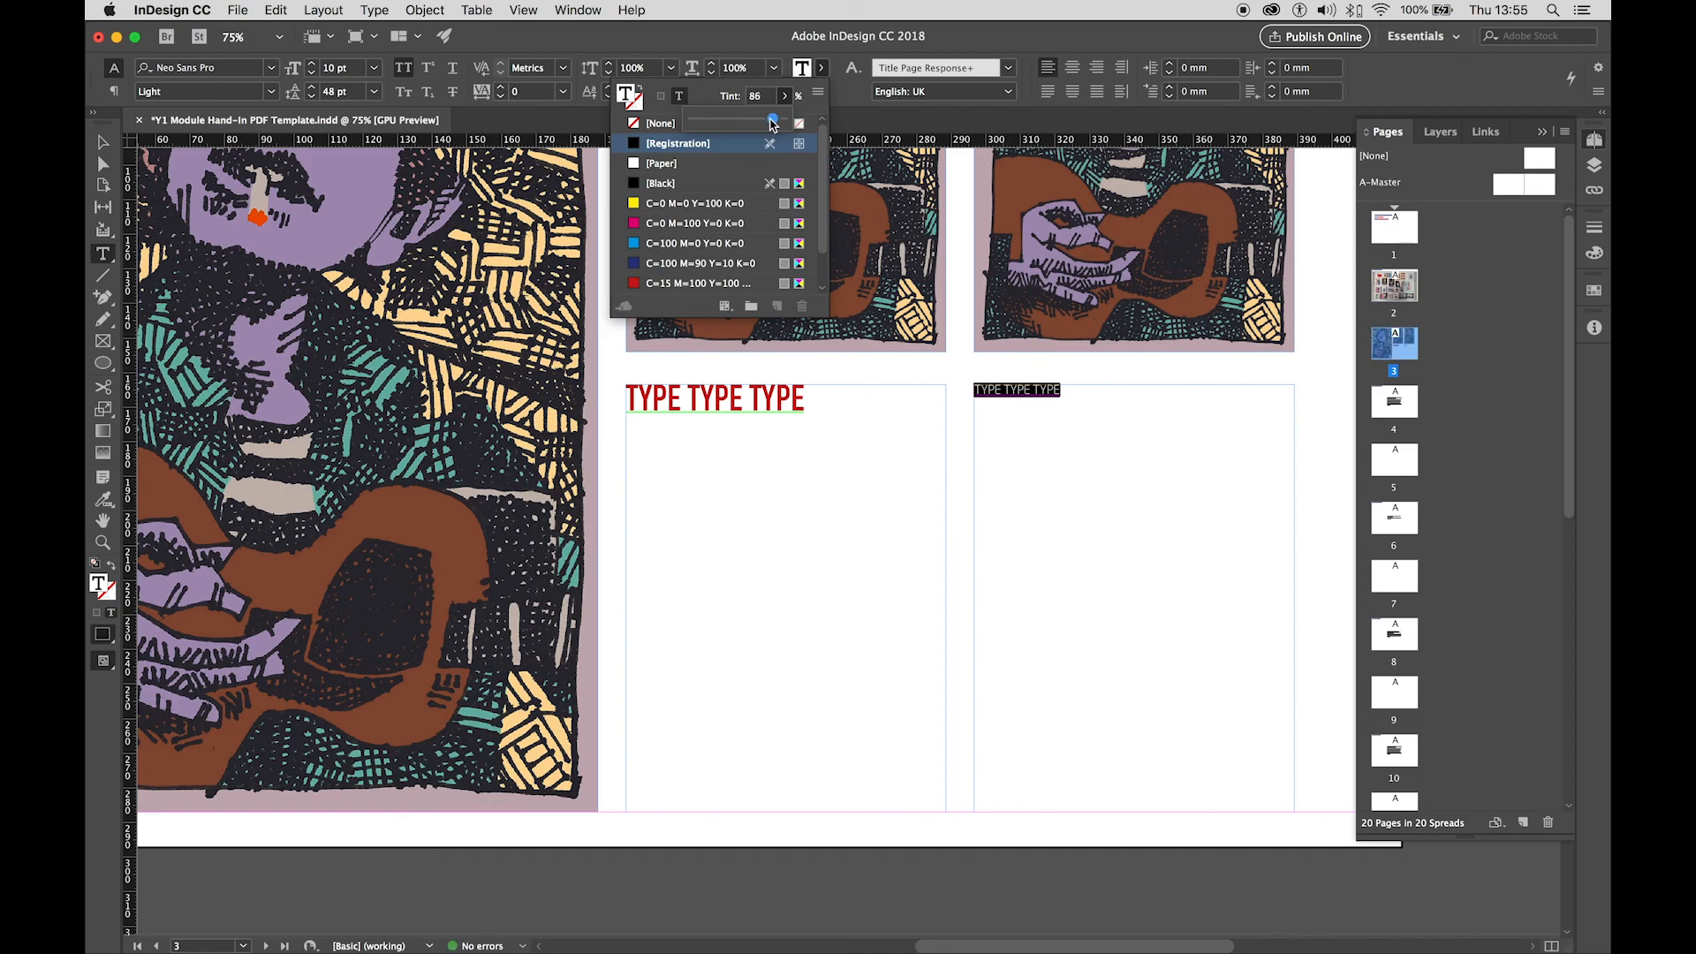
left_click(822, 70)
left_click(1081, 403)
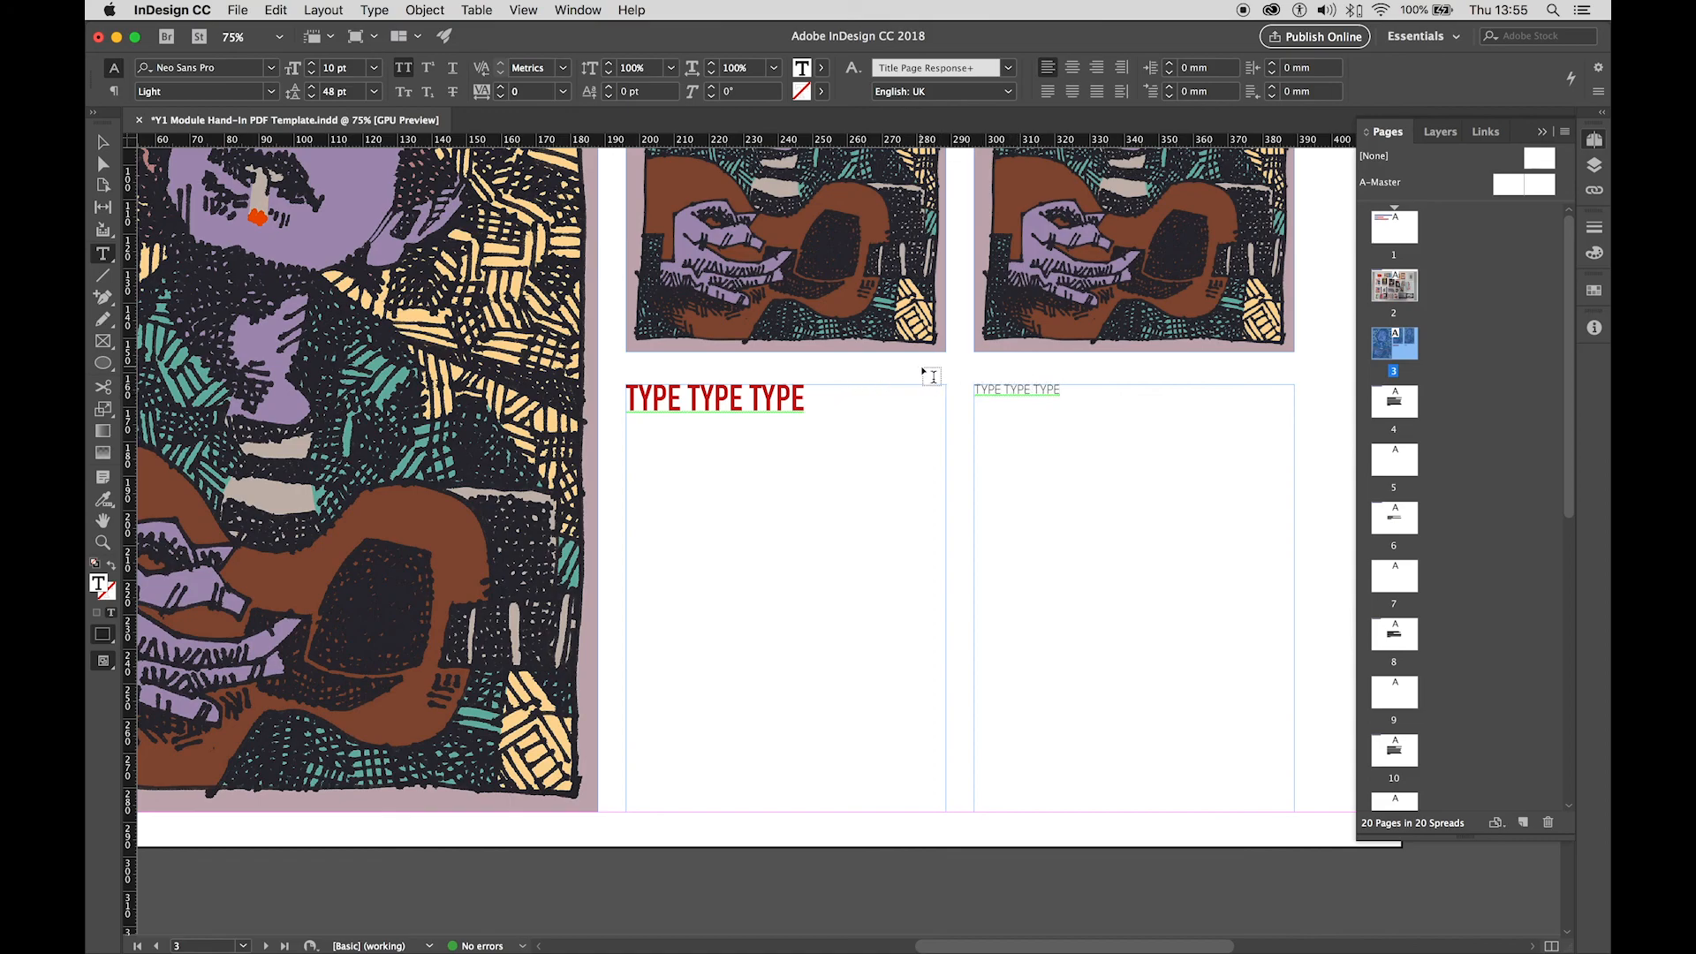
Deselect the formatted text frame and review the finished page 3 layout and the full-page image on page 2.
key("Escape")
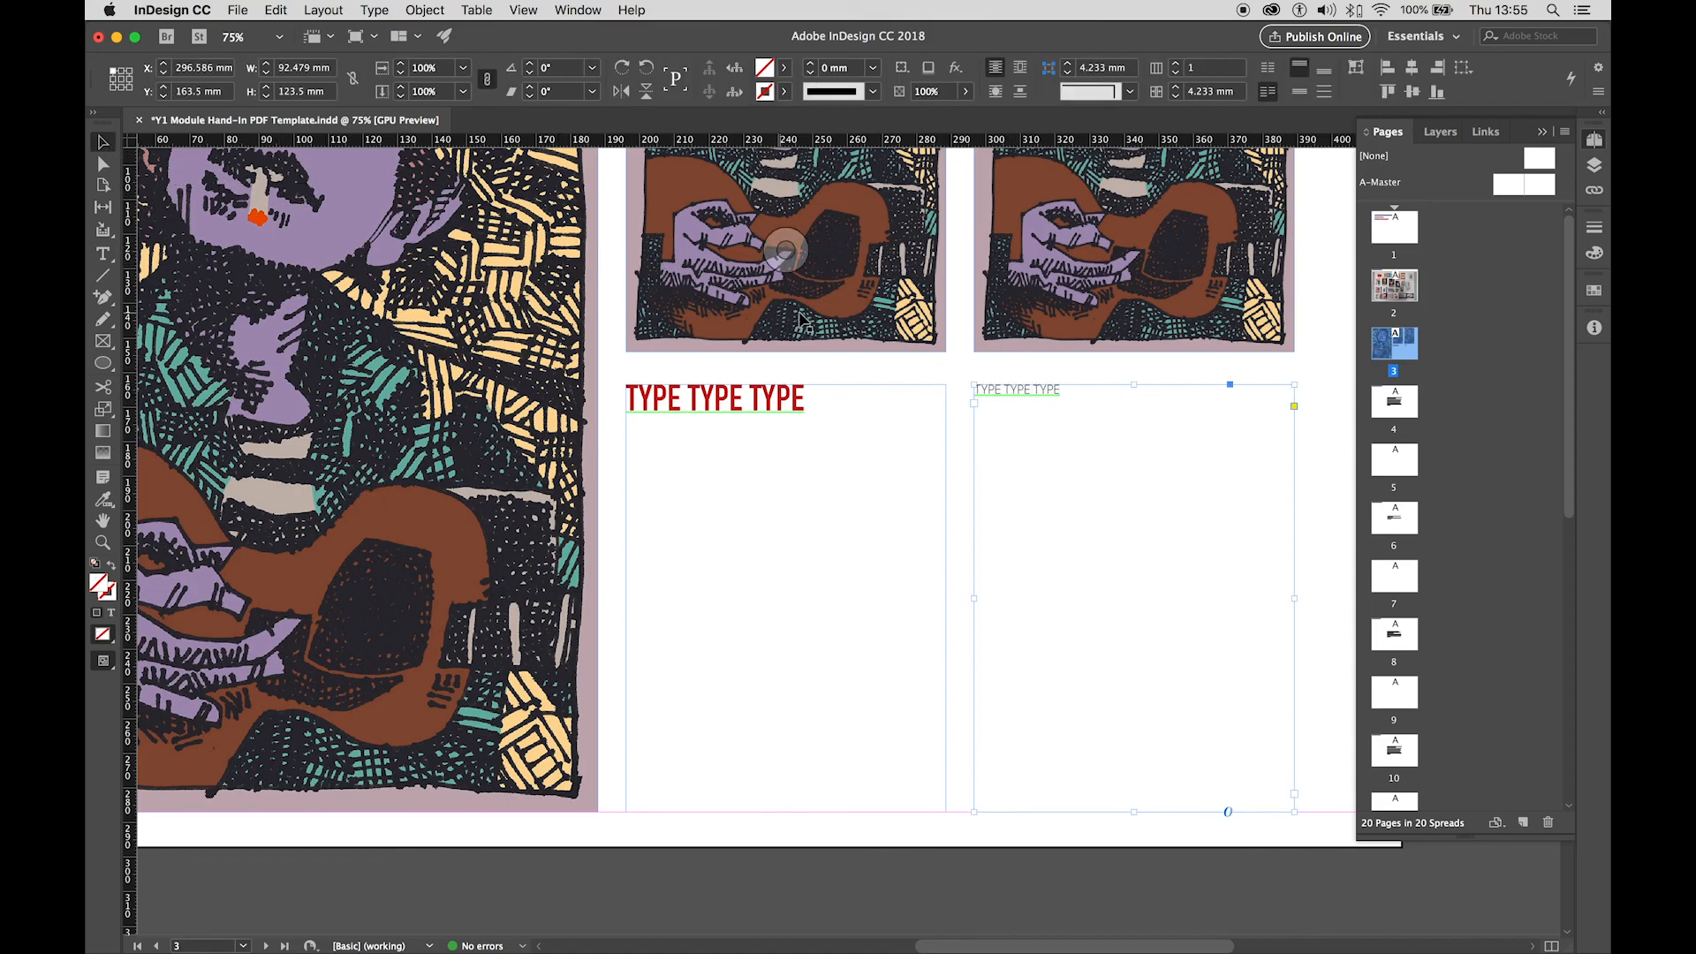
left_click(967, 370)
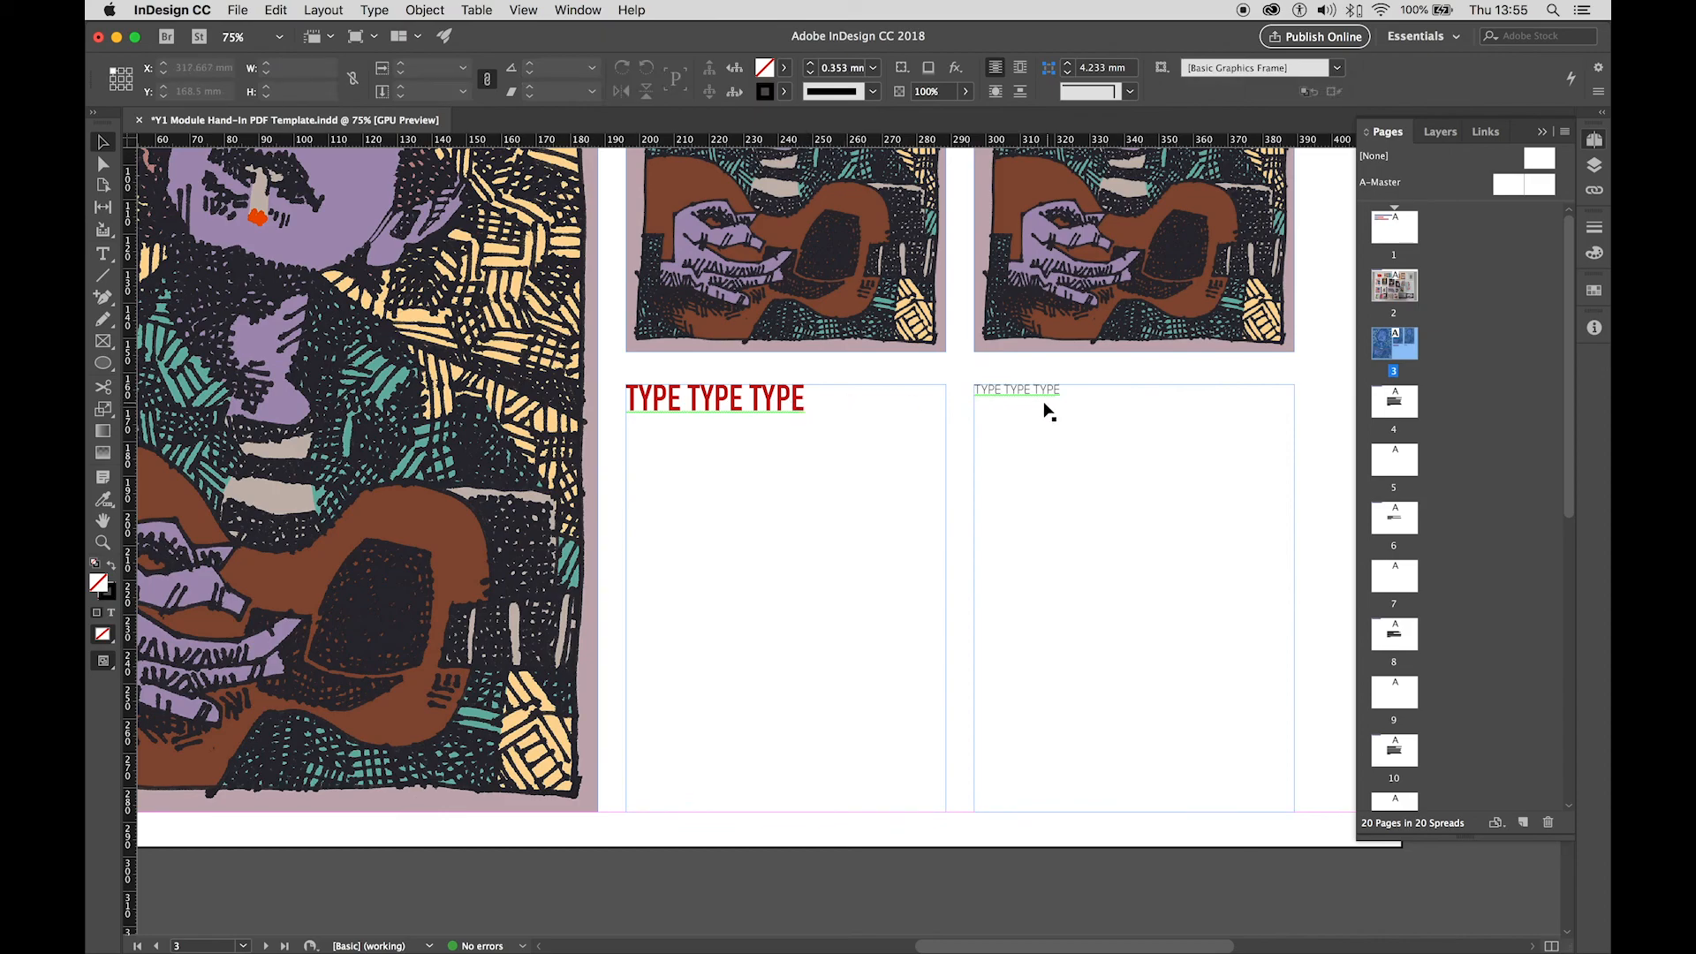
key("super+minus")
key("super+minus")
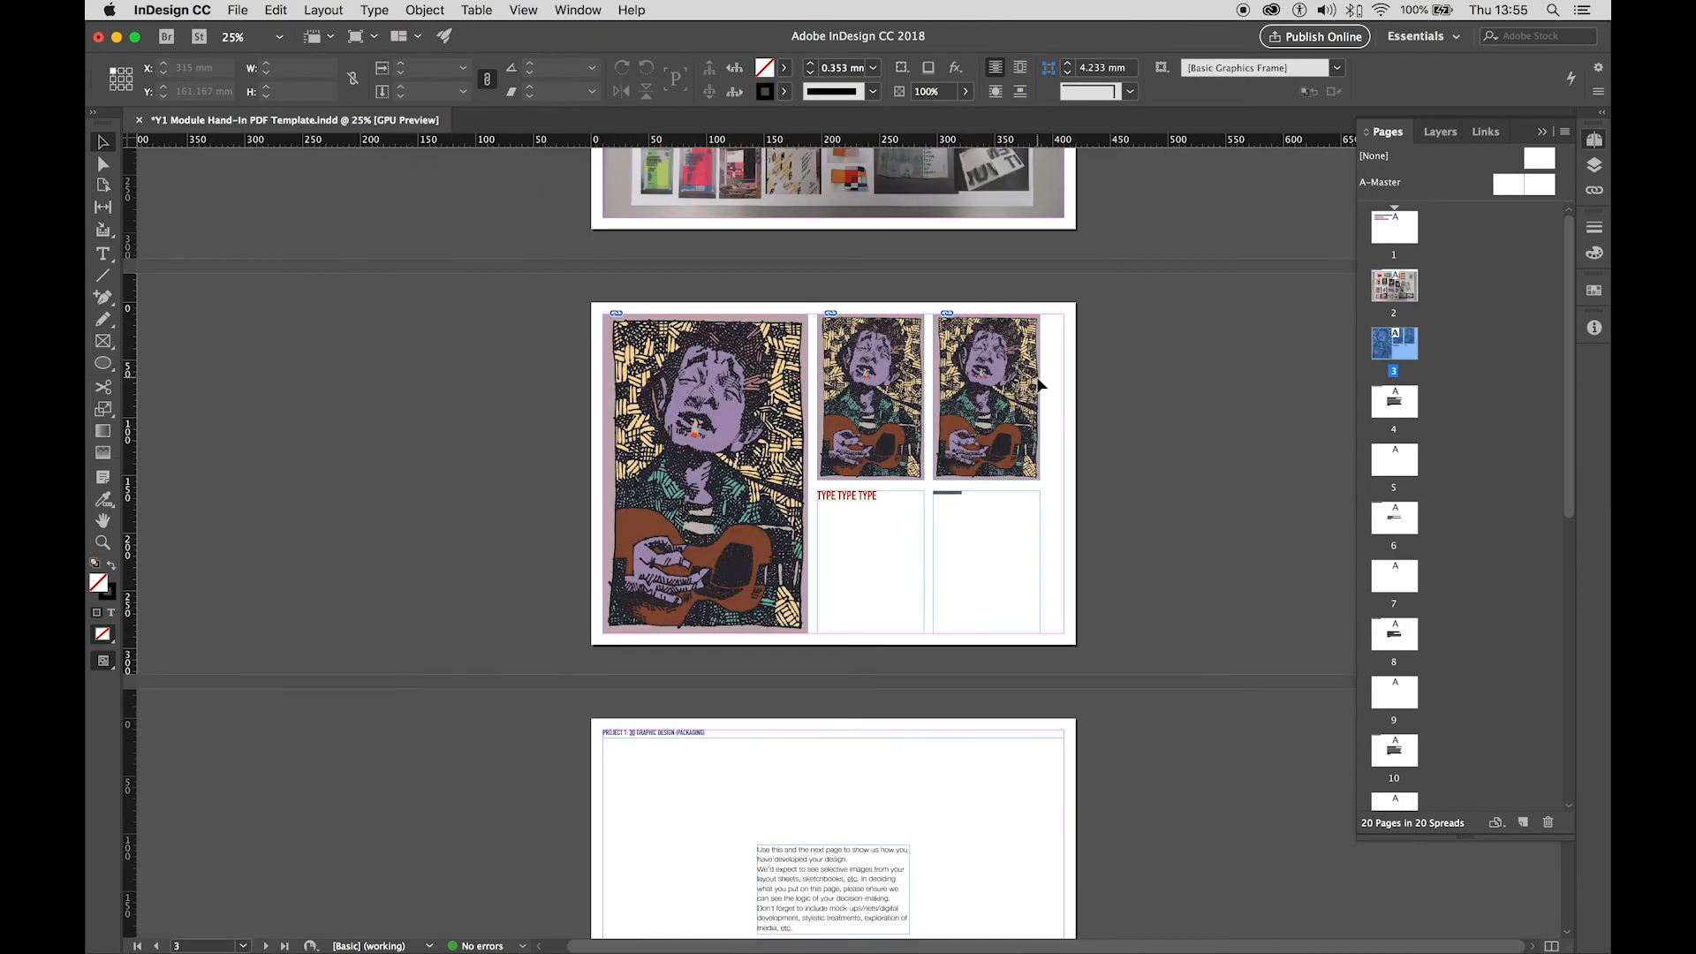
key("super+equal")
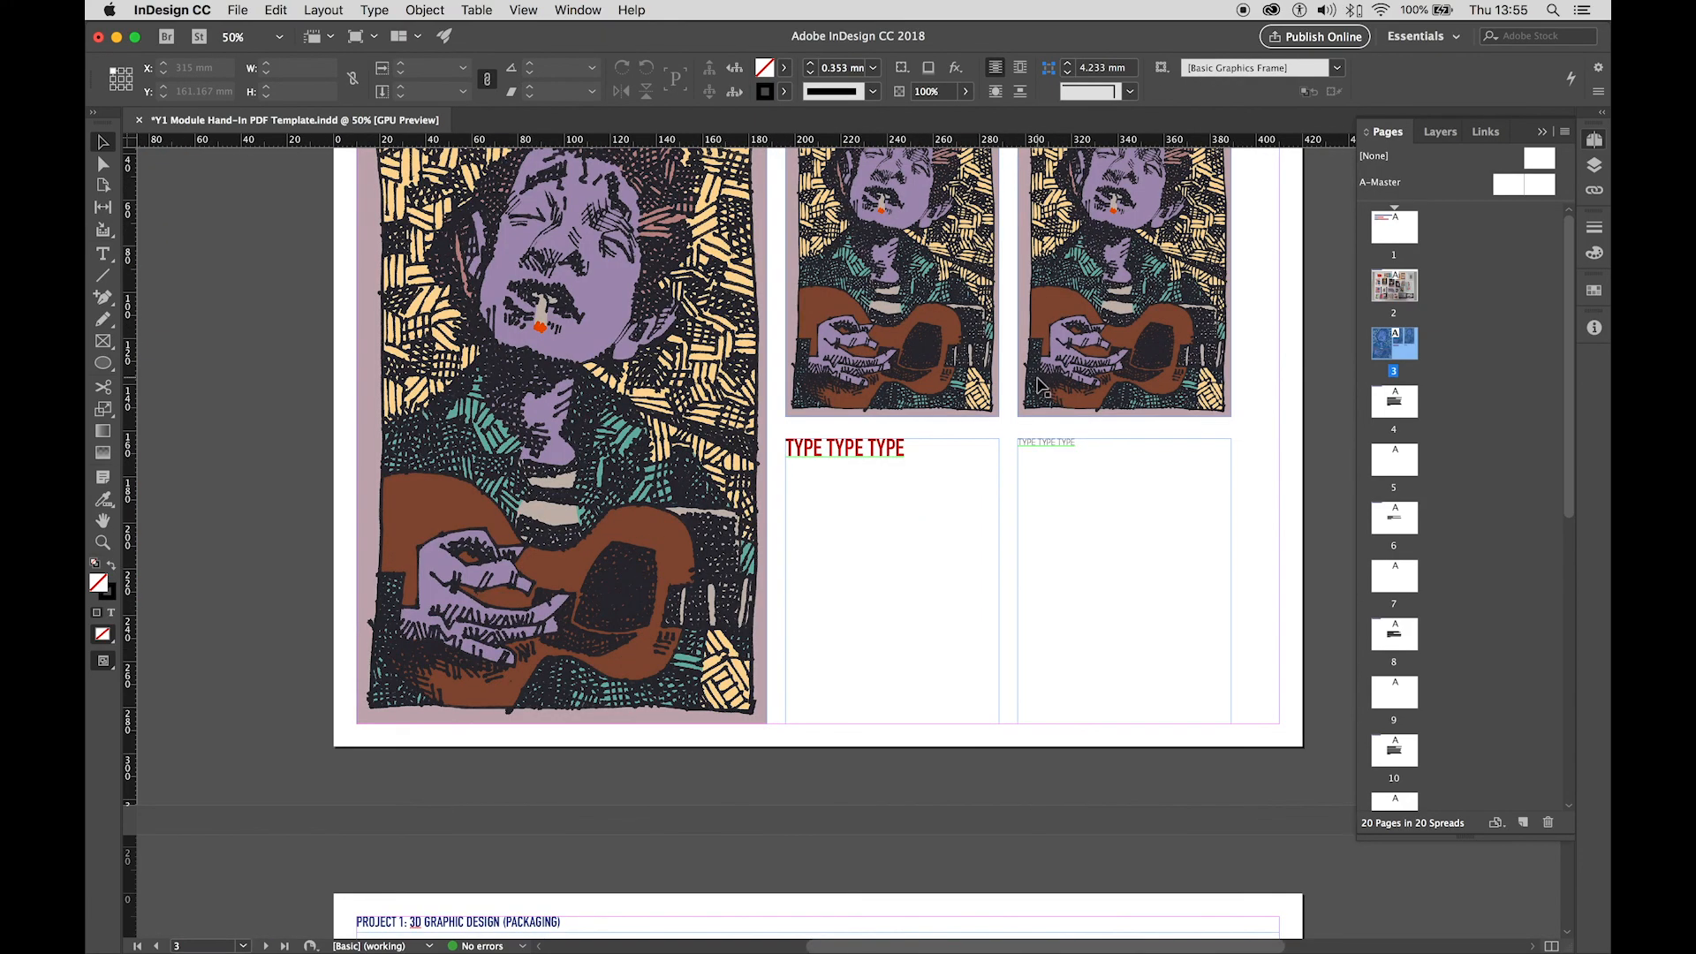
mouse_move(1039, 386)
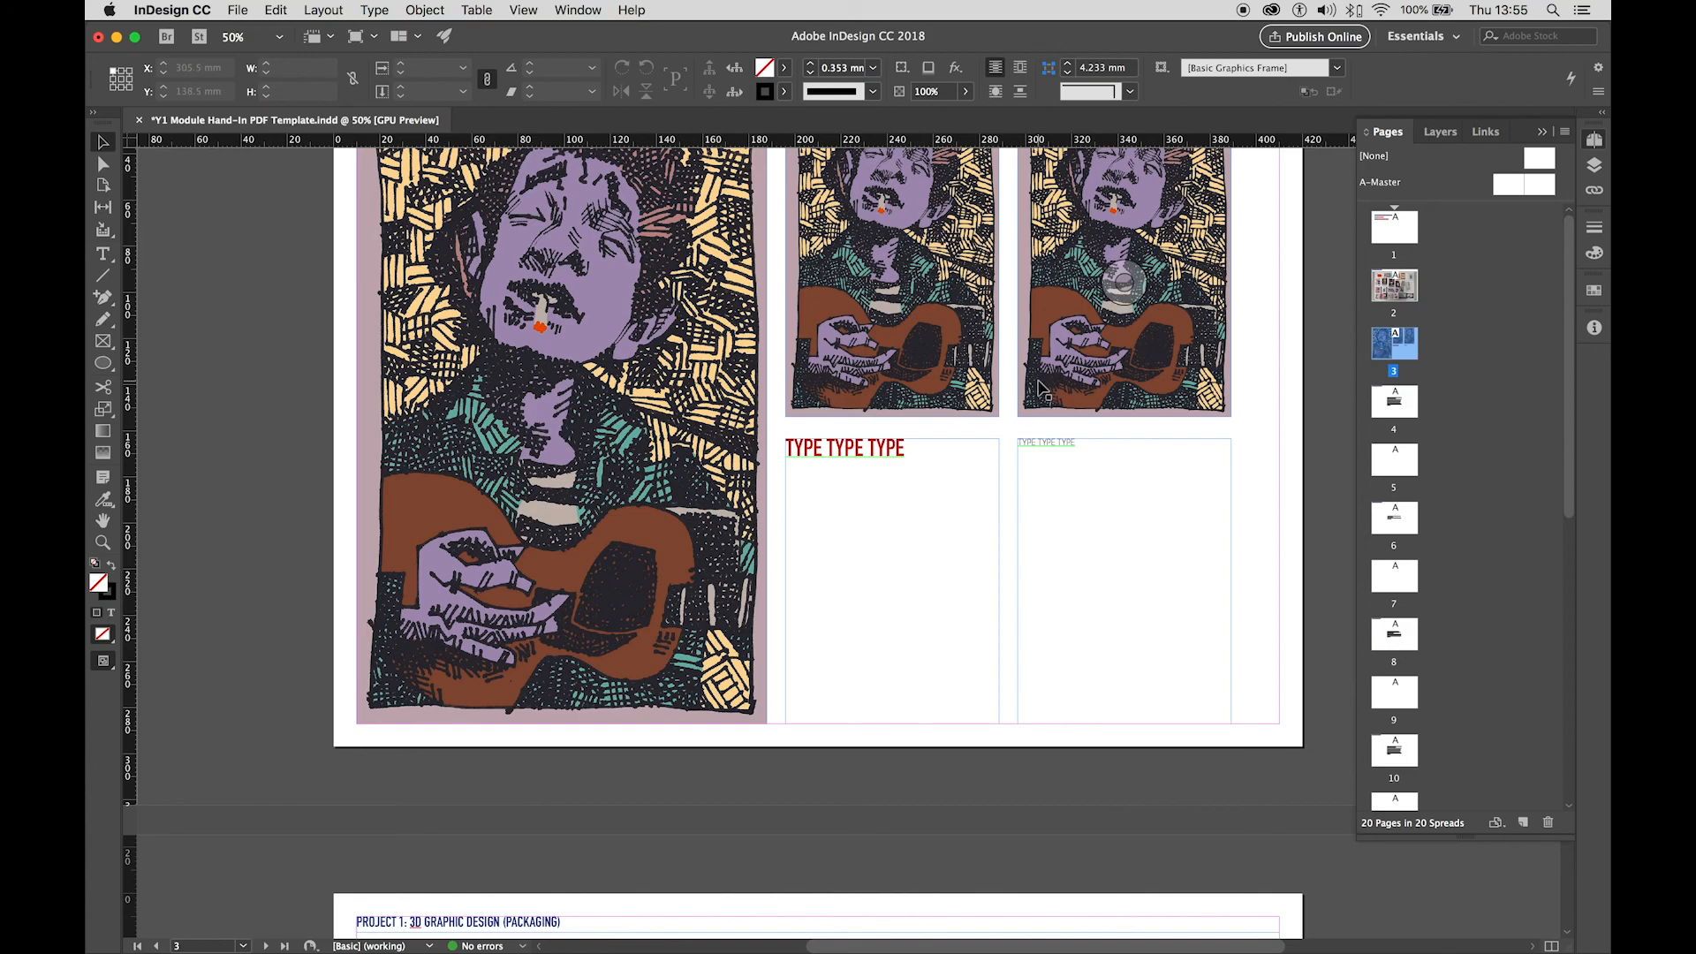
scroll(1039, 386, "up", 1)
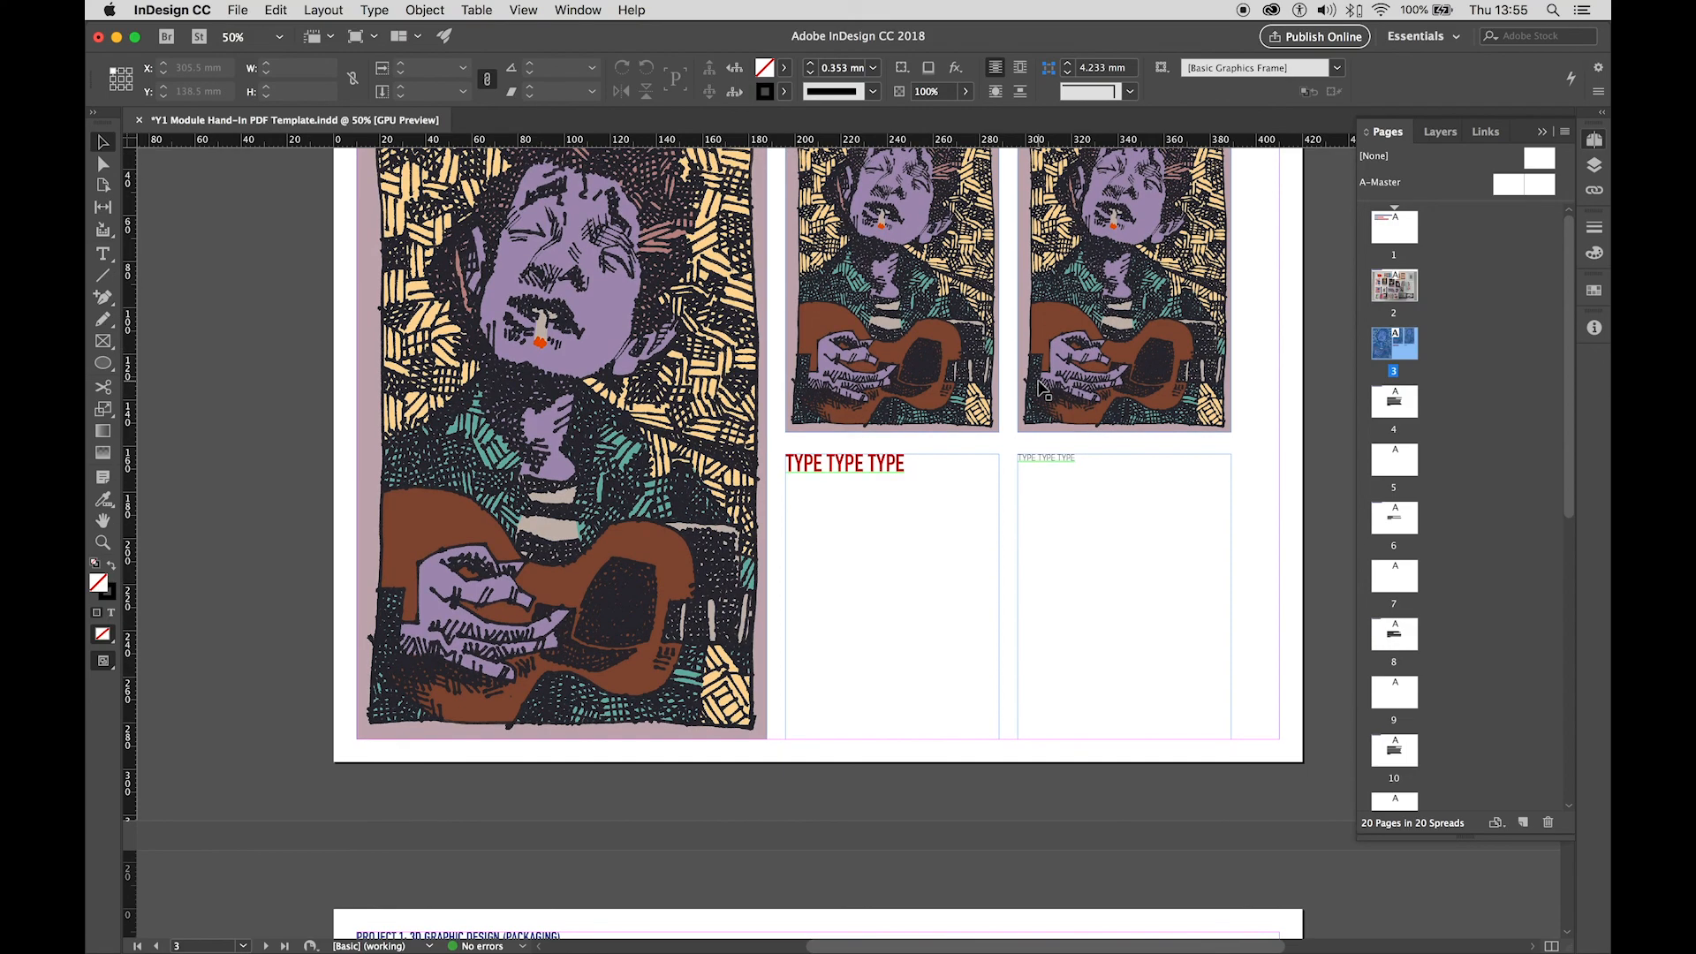
scroll(1040, 386, "down", 6)
scroll(1040, 386, "up", 6)
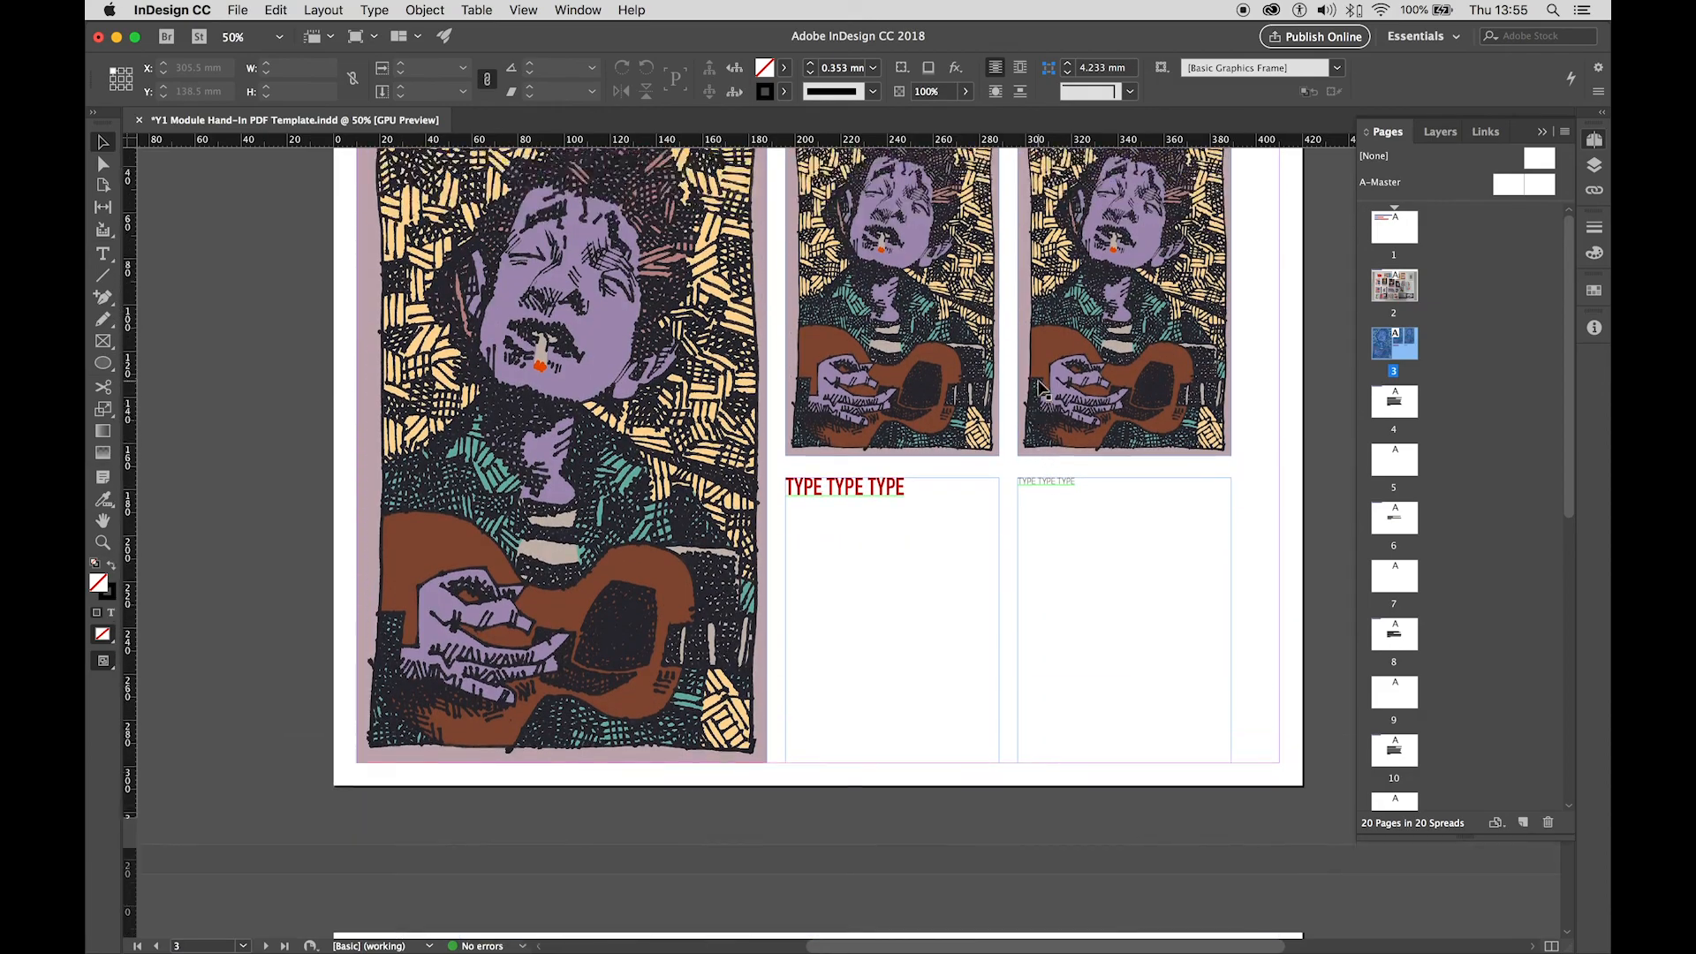
scroll(1039, 386, "up", 10)
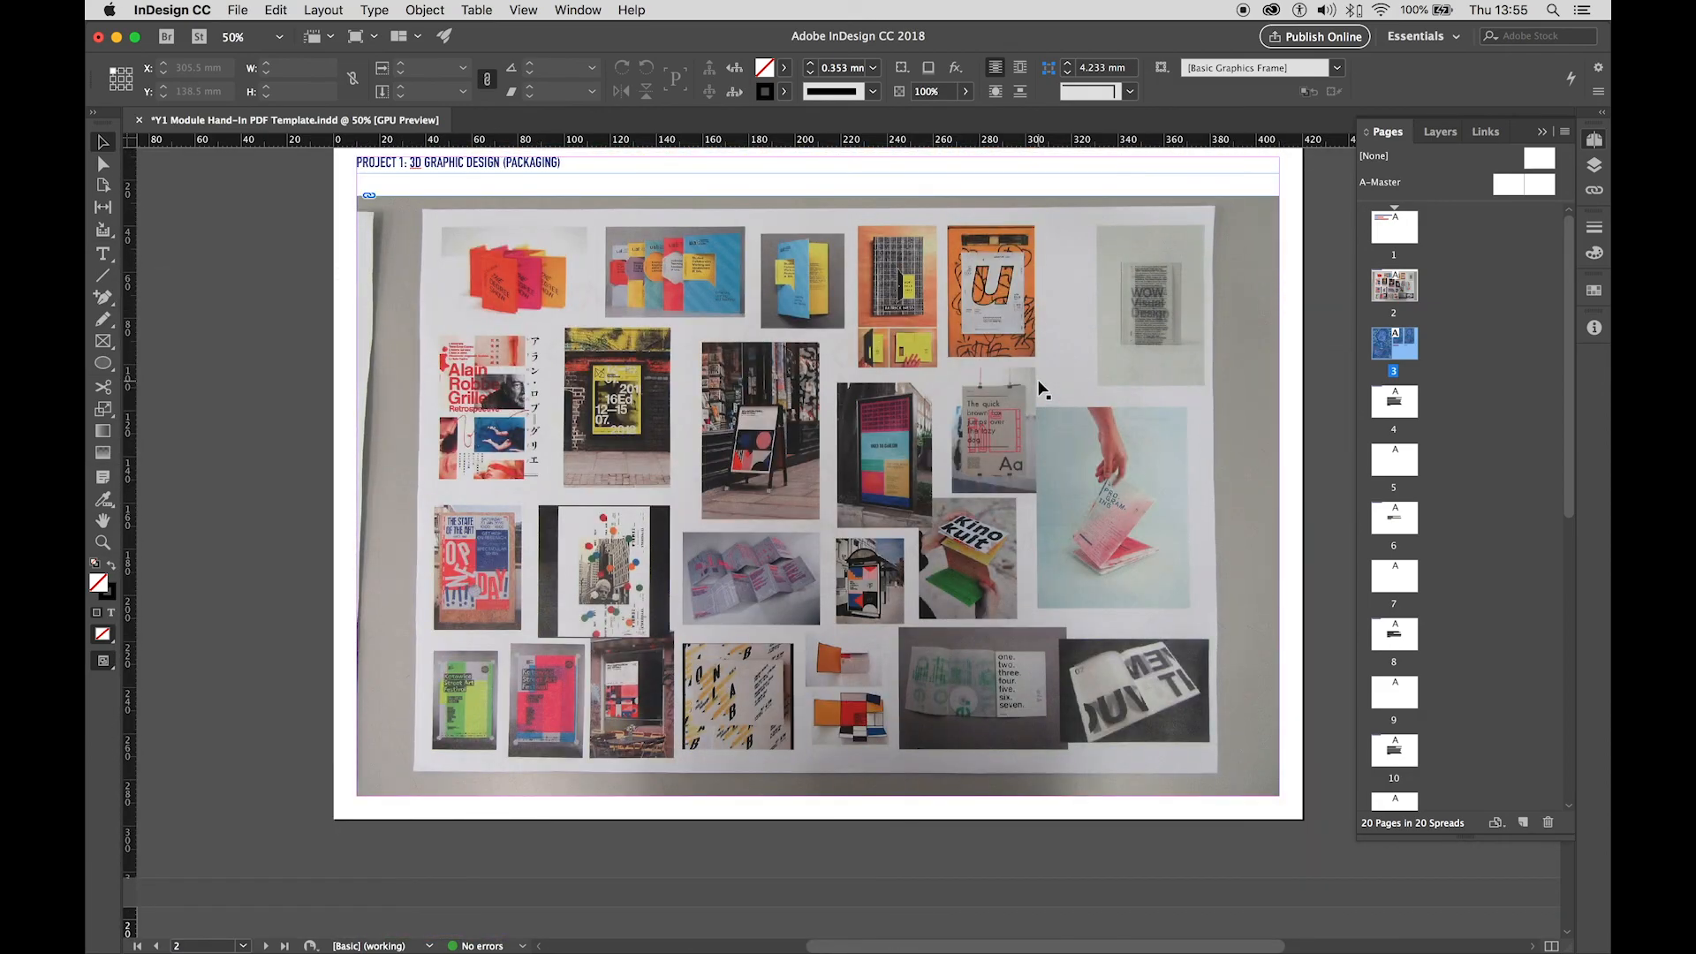